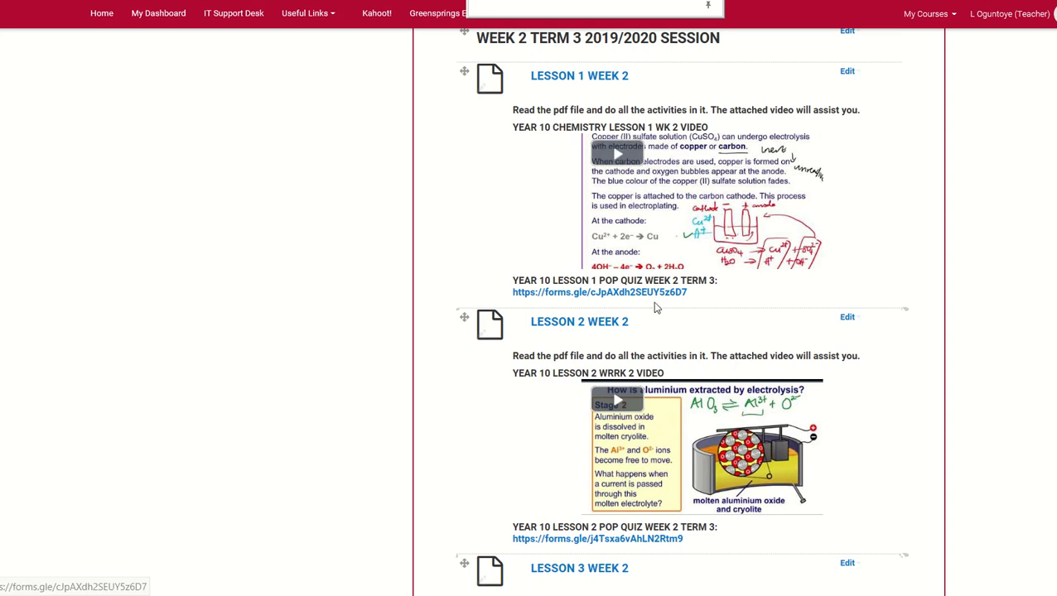
{"action": "scroll", "coordinate": [722, 330], "scroll_direction": "down", "scroll_amount": 2}
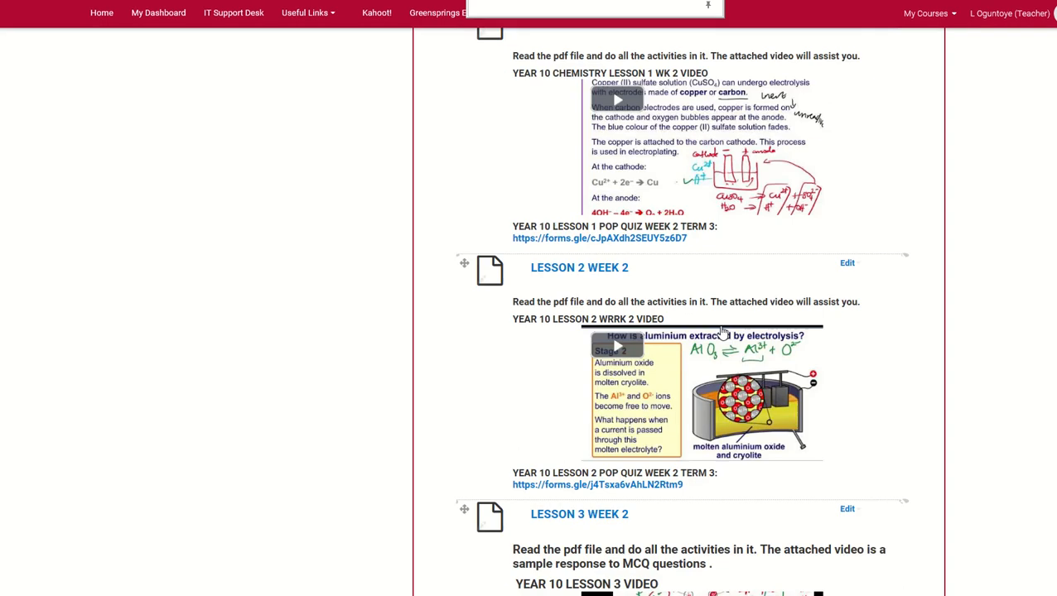
{"action": "scroll", "coordinate": [722, 331], "scroll_direction": "up", "scroll_amount": 3}
{"action": "scroll", "coordinate": [722, 331], "scroll_direction": "up", "scroll_amount": 3}
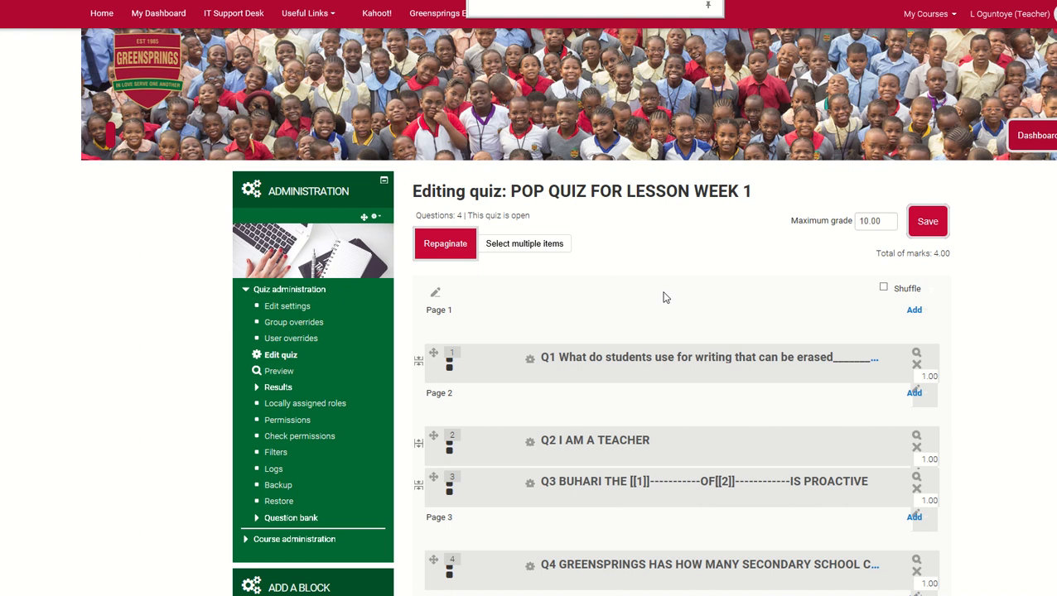
{"action": "scroll", "coordinate": [666, 298], "scroll_direction": "down", "scroll_amount": 3}
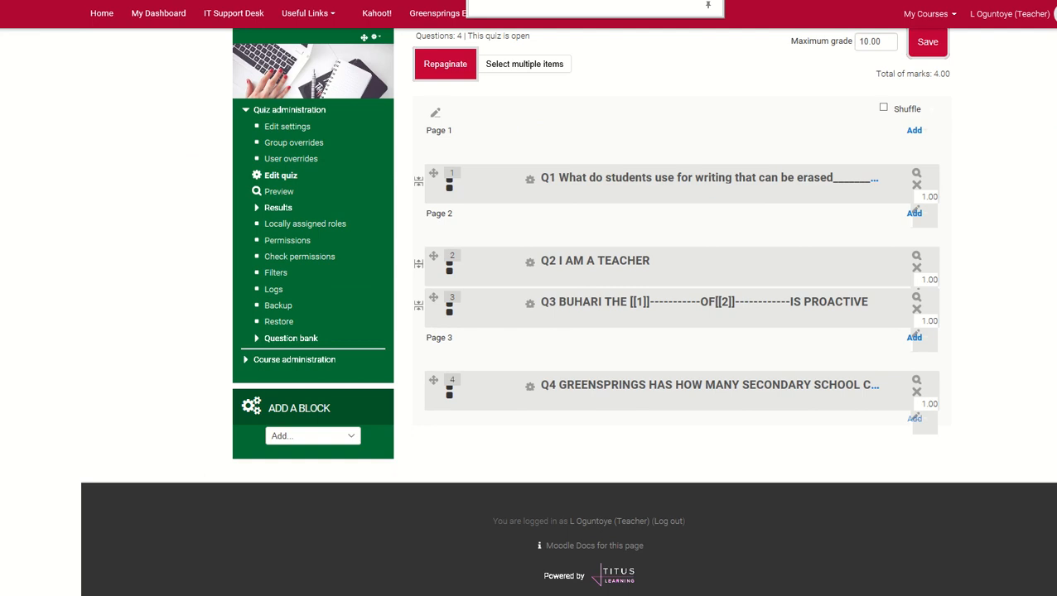
Open the Y10 Chemistry course and go to its HOW TO FOR TEACHERS section
{"action": "key", "text": "ctrl+Tab"}
{"action": "left_click", "coordinate": [953, 17]}
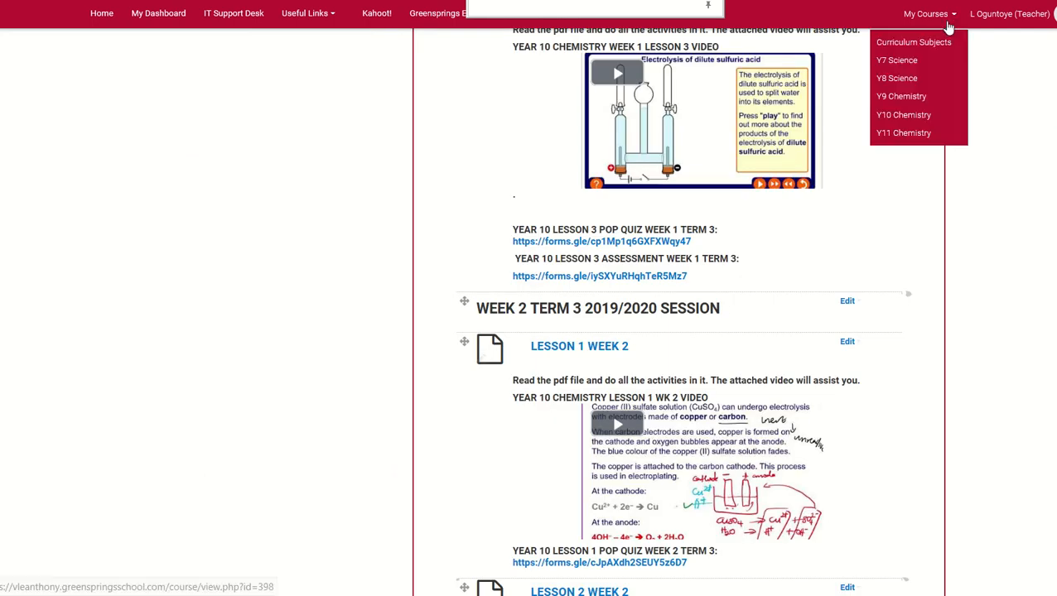
{"action": "left_click", "coordinate": [903, 115]}
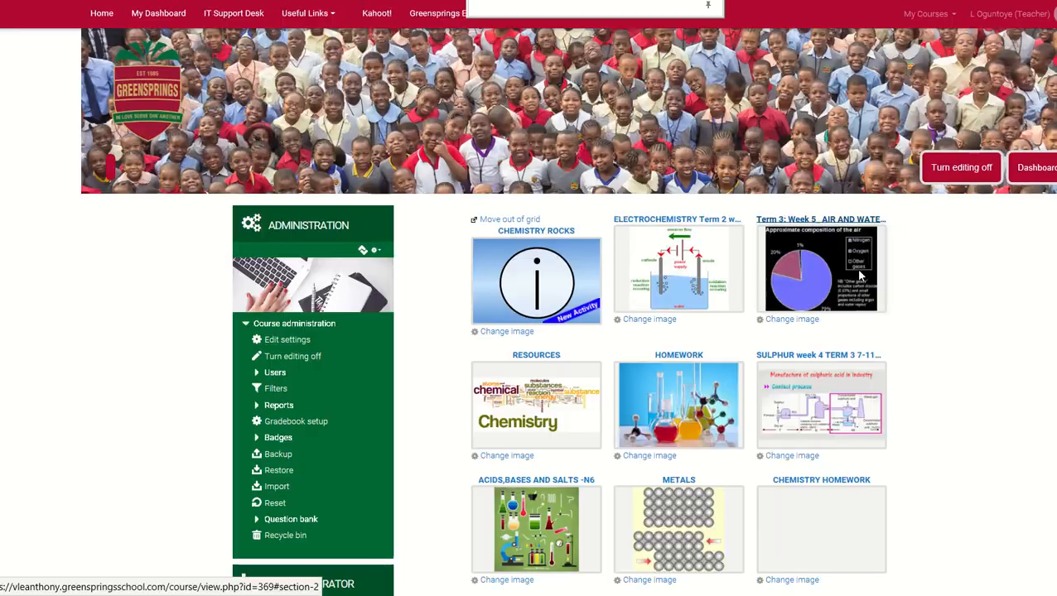
{"action": "scroll", "coordinate": [861, 299], "scroll_direction": "down", "scroll_amount": 5}
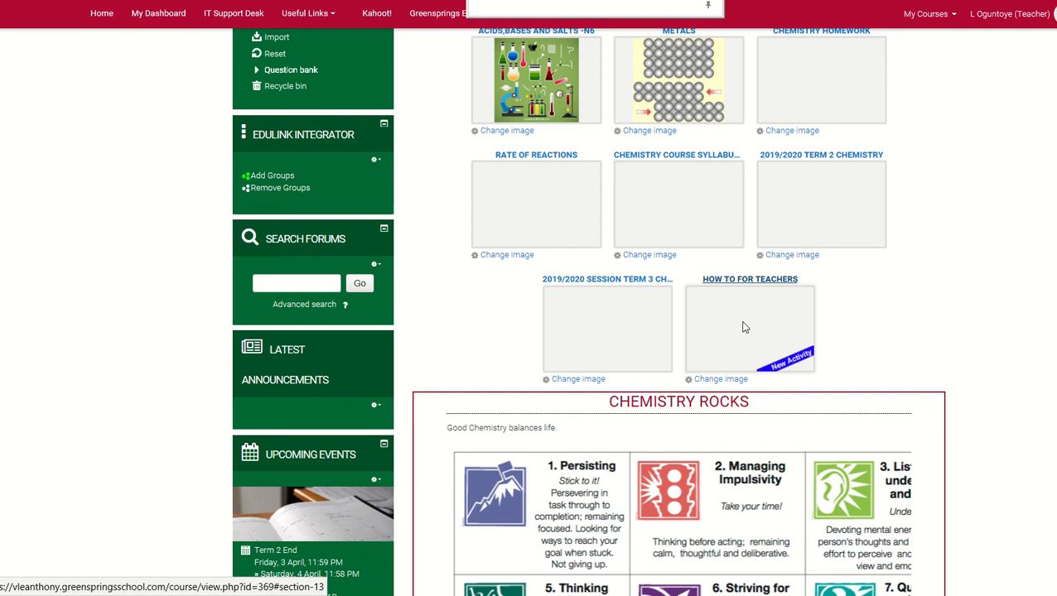
{"action": "left_click", "coordinate": [743, 327]}
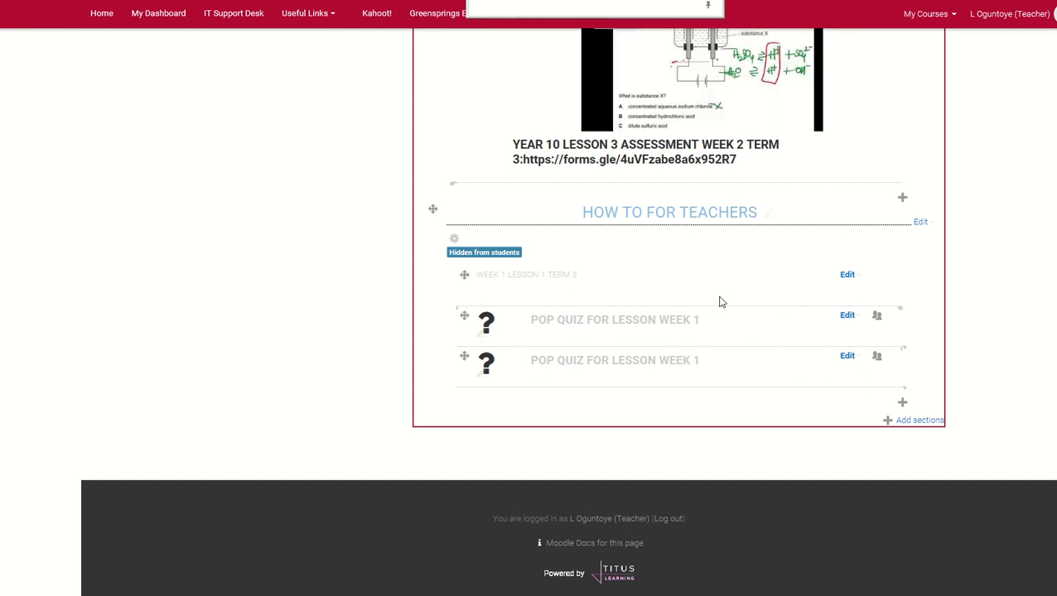
Start adding a new Quiz activity to the HOW TO FOR TEACHERS section and look over its blank settings form
{"action": "left_click", "coordinate": [903, 404]}
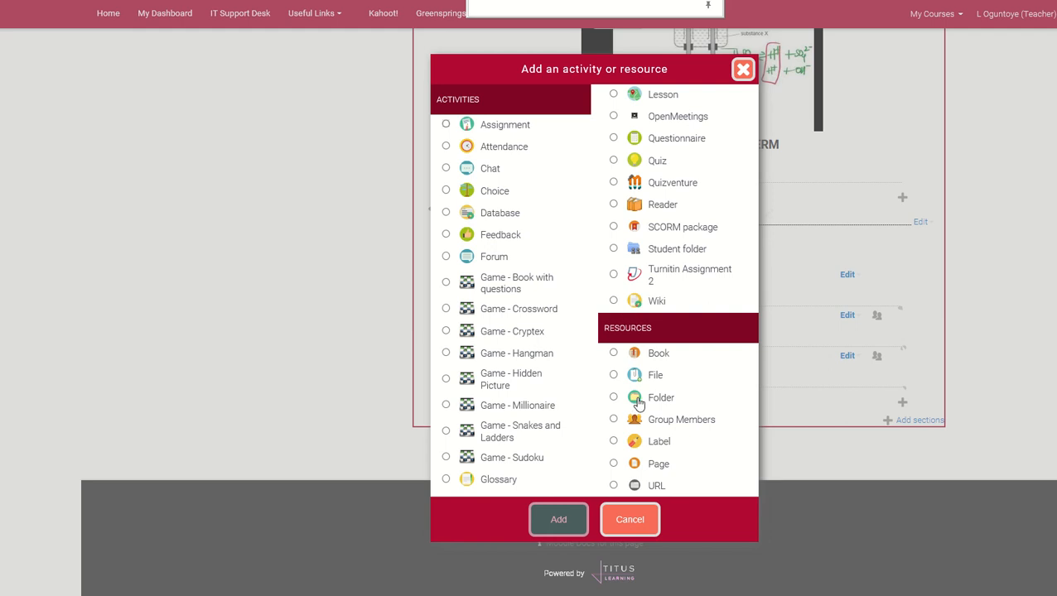
{"action": "left_click", "coordinate": [650, 165]}
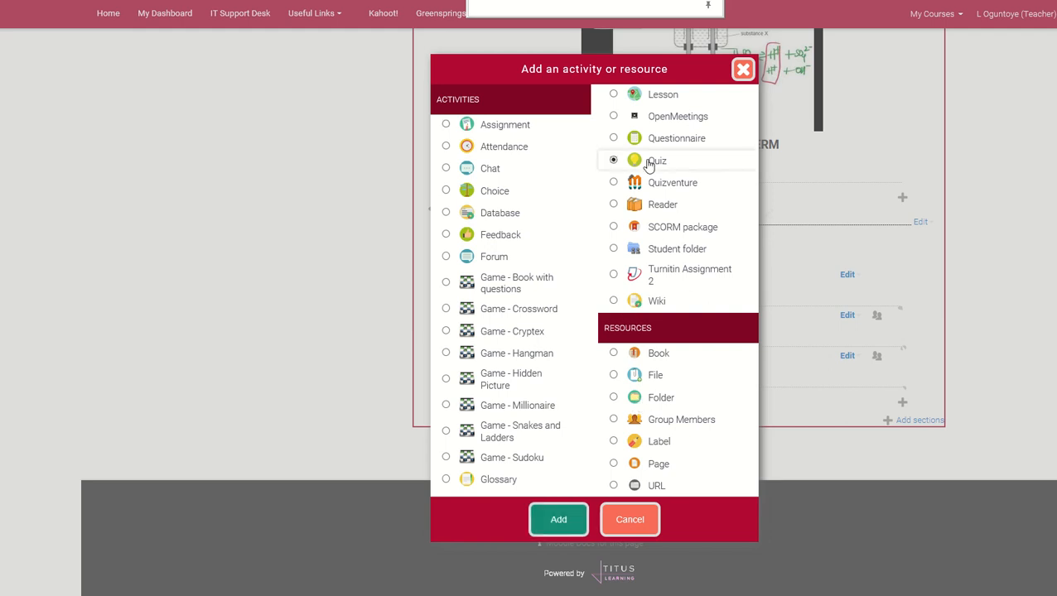
{"action": "left_click", "coordinate": [556, 518]}
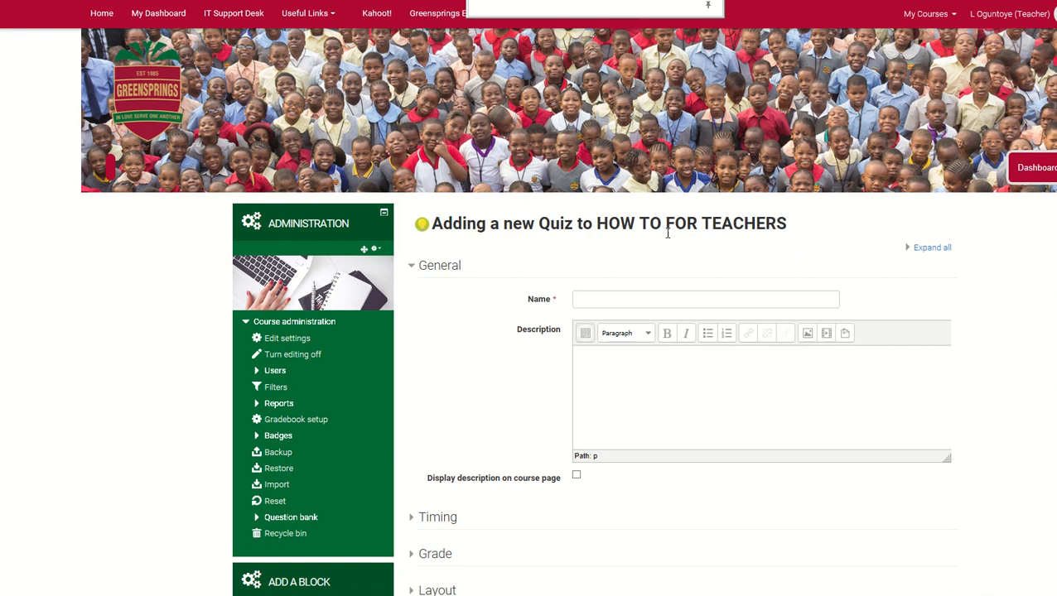
{"action": "left_click", "coordinate": [688, 301]}
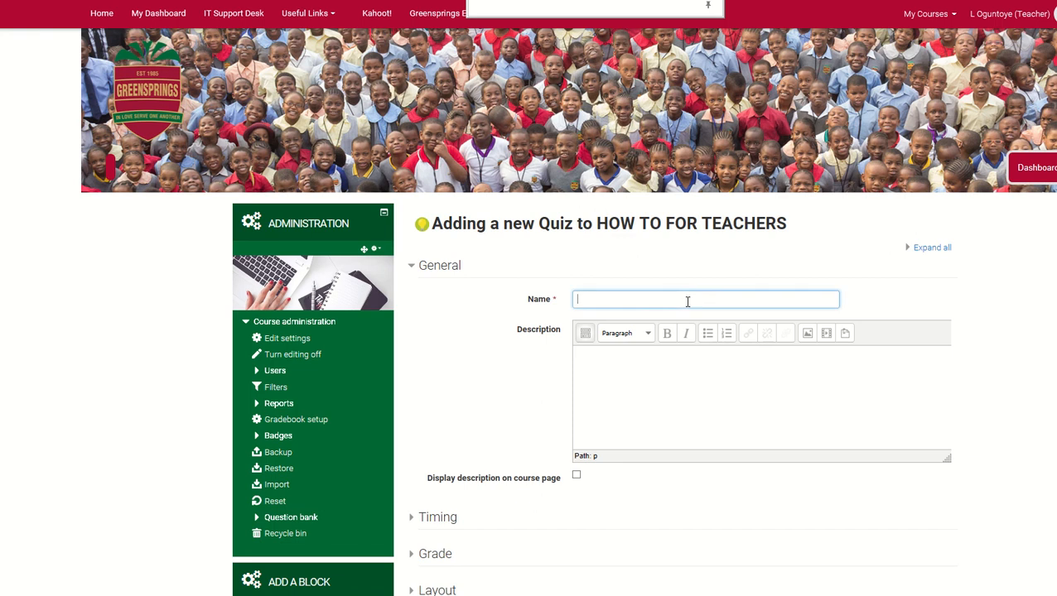
{"action": "scroll", "coordinate": [687, 301], "scroll_direction": "down", "scroll_amount": 1}
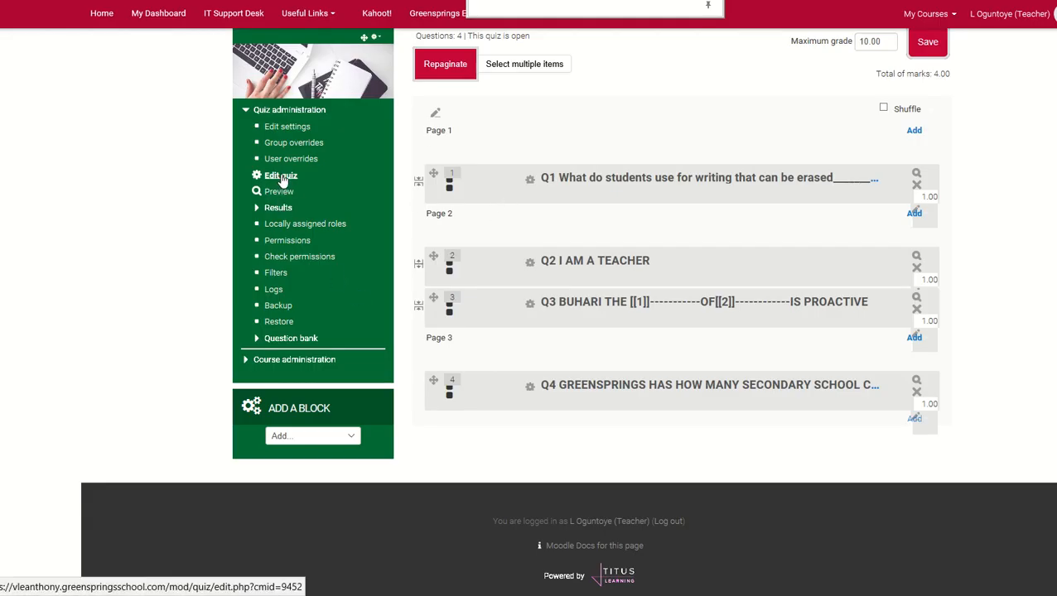
Go to the settings of the existing week 1 pop quiz and change its name to POP QUIZ FOR LESSON 1 WEEK 1
{"action": "left_click", "coordinate": [287, 177]}
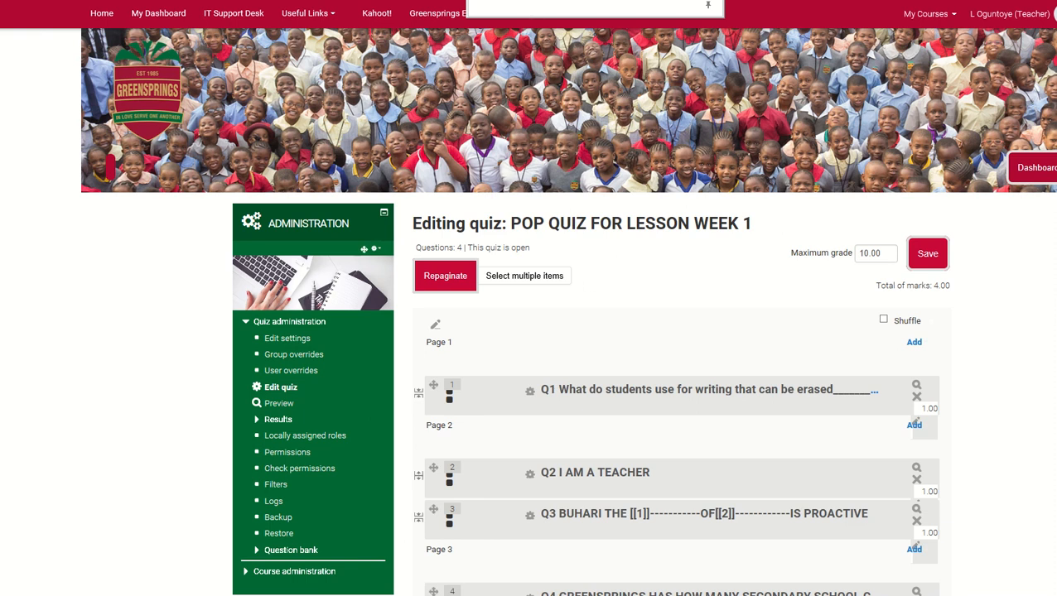
{"action": "key", "text": "ctrl+Tab"}
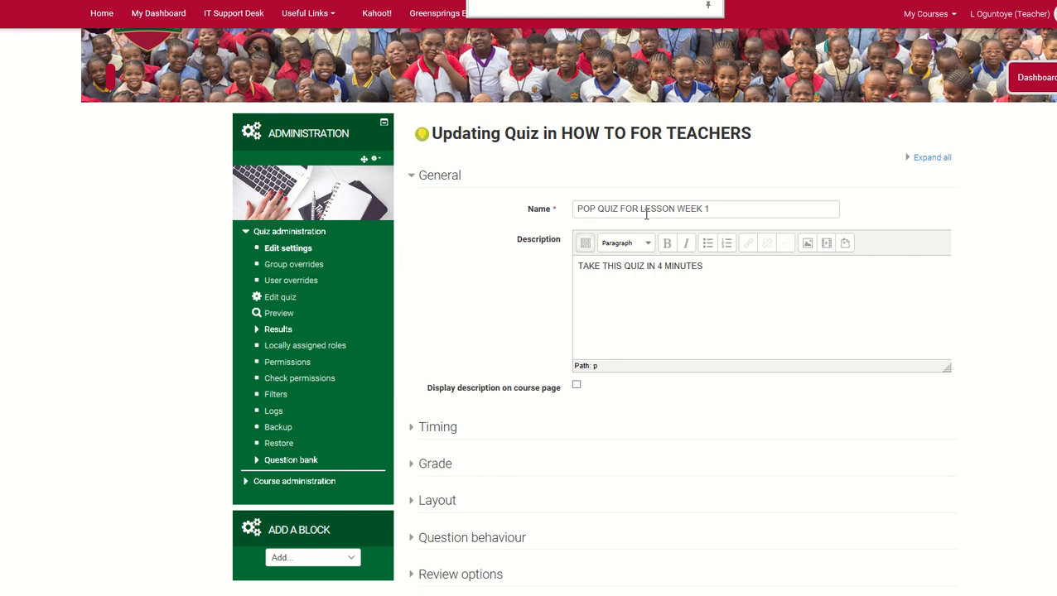
{"action": "left_click", "coordinate": [676, 209]}
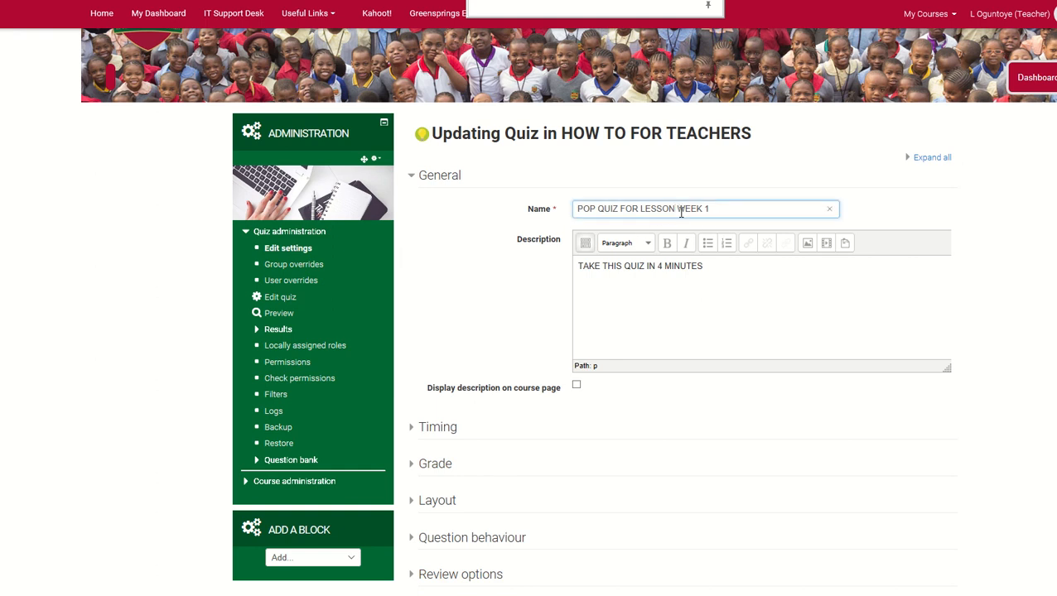
{"action": "type", "text": "1"}
{"action": "scroll", "coordinate": [748, 296], "scroll_direction": "down", "scroll_amount": 2}
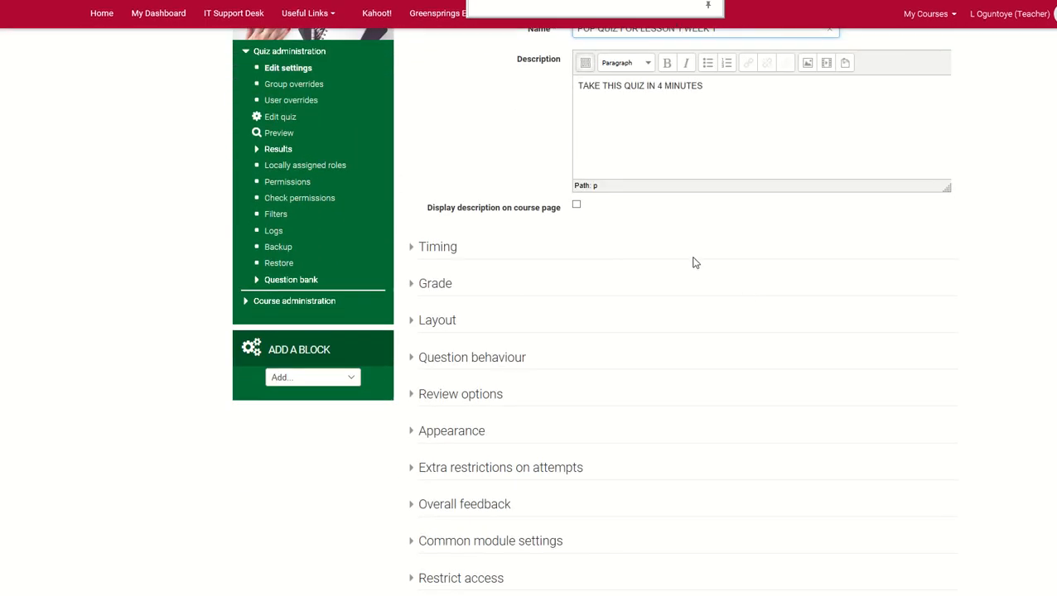
{"action": "scroll", "coordinate": [638, 266], "scroll_direction": "up", "scroll_amount": 2}
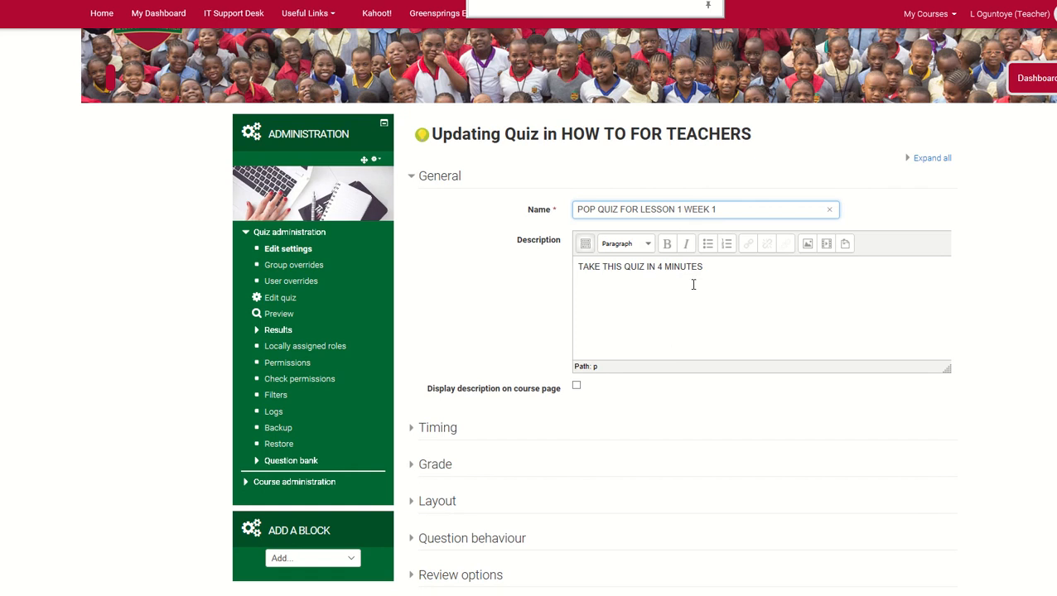
Expand and review the quiz's Timing settings, and save and display the quiz
{"action": "left_click", "coordinate": [441, 430]}
{"action": "scroll", "coordinate": [630, 489], "scroll_direction": "down", "scroll_amount": 2}
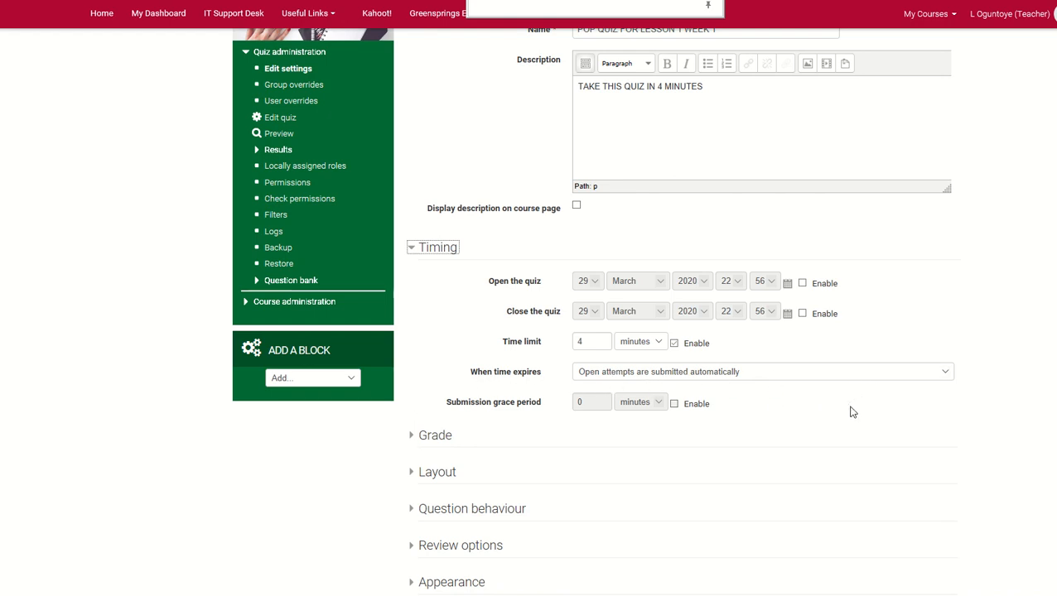
{"action": "scroll", "coordinate": [852, 410], "scroll_direction": "down", "scroll_amount": 1}
{"action": "scroll", "coordinate": [672, 302], "scroll_direction": "down", "scroll_amount": 1}
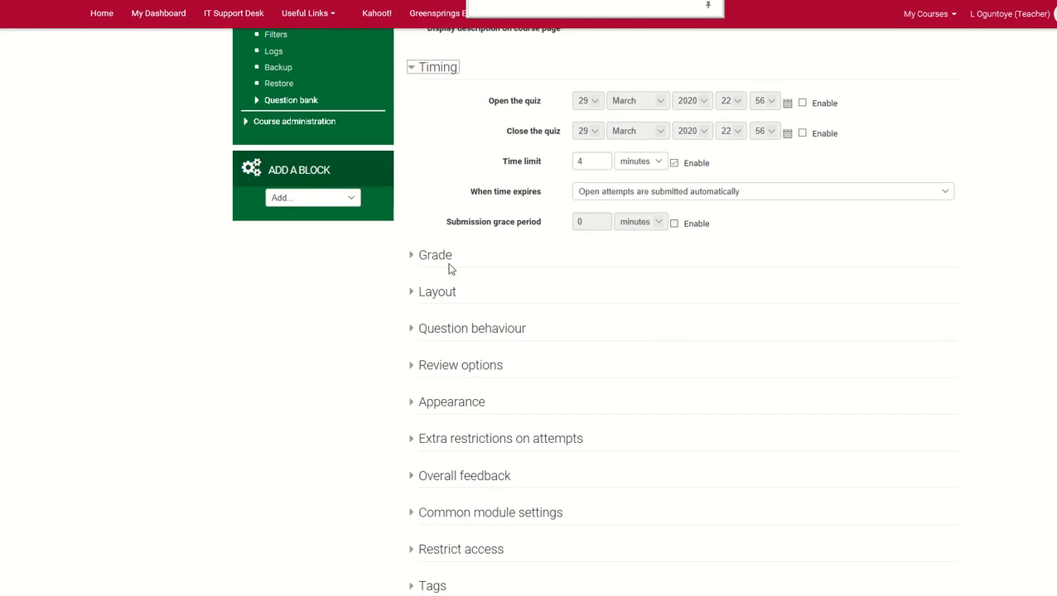
{"action": "scroll", "coordinate": [492, 514], "scroll_direction": "down", "scroll_amount": 2}
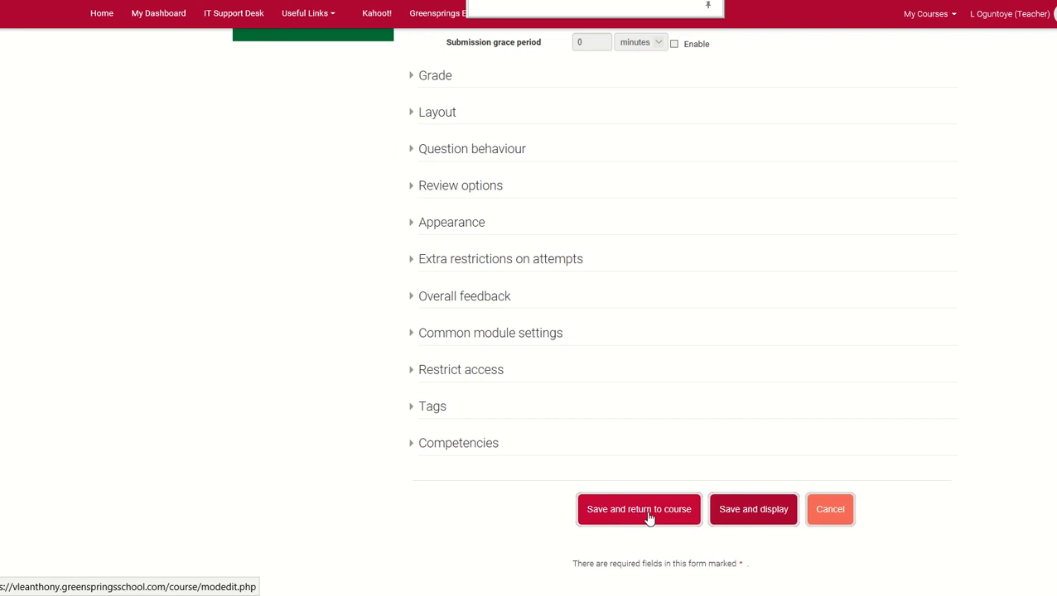
{"action": "left_click", "coordinate": [738, 517]}
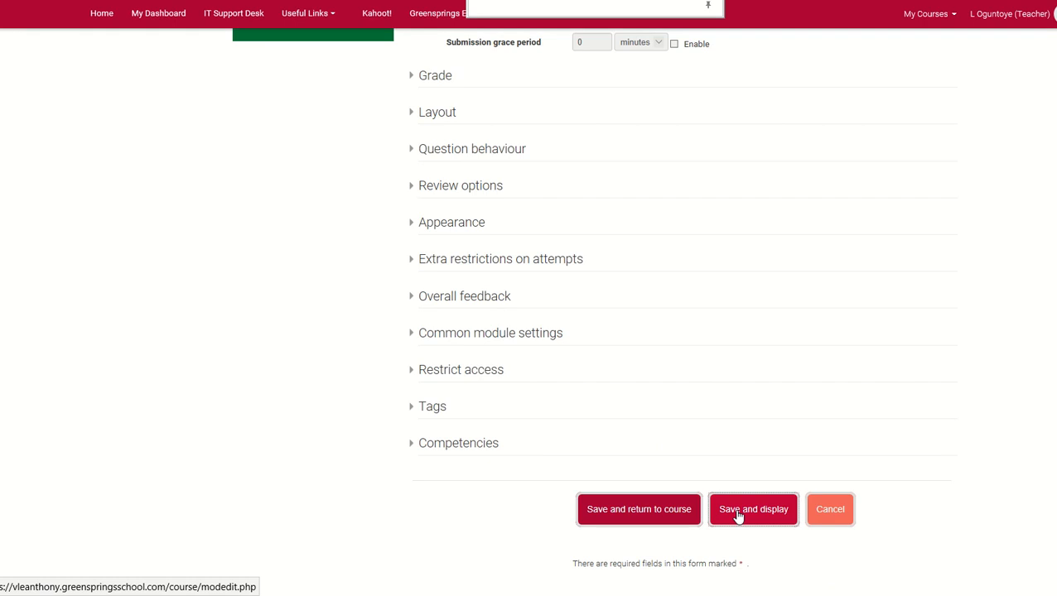
{"action": "left_click", "coordinate": [739, 516]}
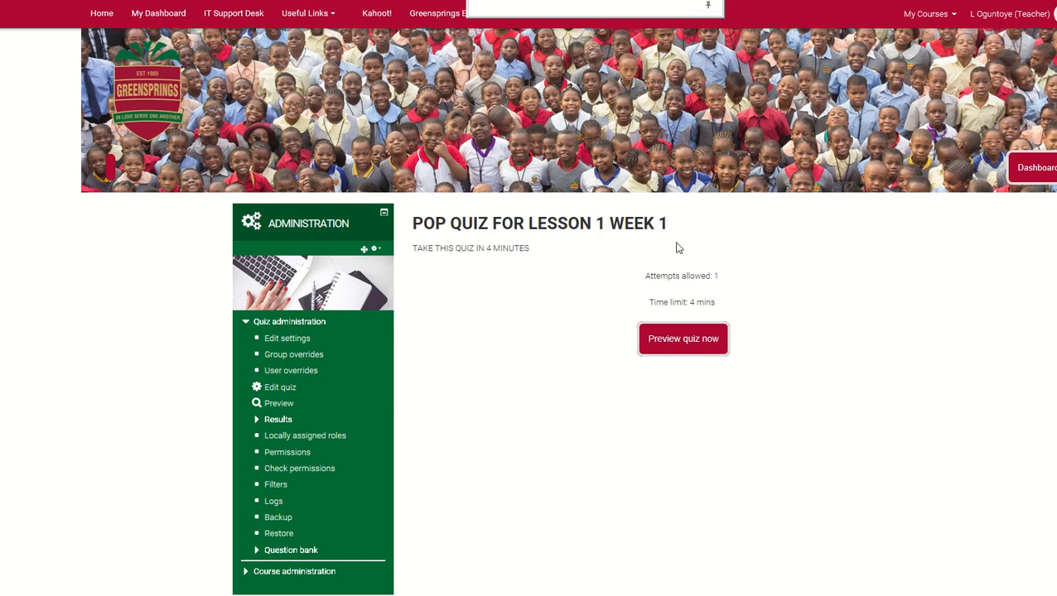
Open the editing page with the questions of POP QUIZ FOR LESSON 1 WEEK 1
{"action": "left_click", "coordinate": [286, 392]}
{"action": "scroll", "coordinate": [662, 348], "scroll_direction": "down", "scroll_amount": 1}
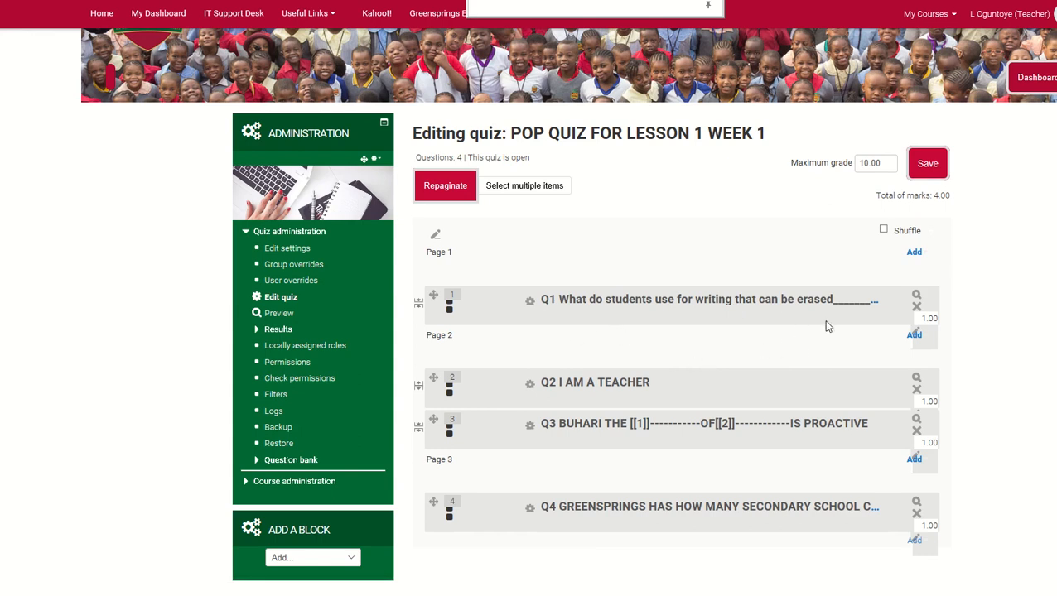
{"action": "scroll", "coordinate": [776, 357], "scroll_direction": "down", "scroll_amount": 1}
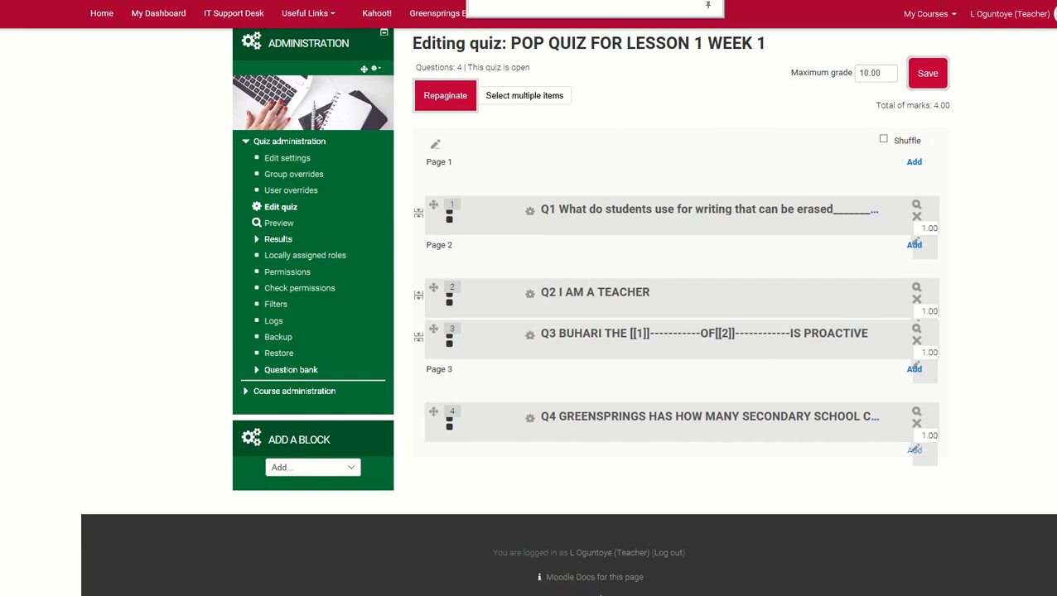
{"action": "left_click", "coordinate": [305, 2]}
{"action": "scroll", "coordinate": [670, 335], "scroll_direction": "down", "scroll_amount": 1}
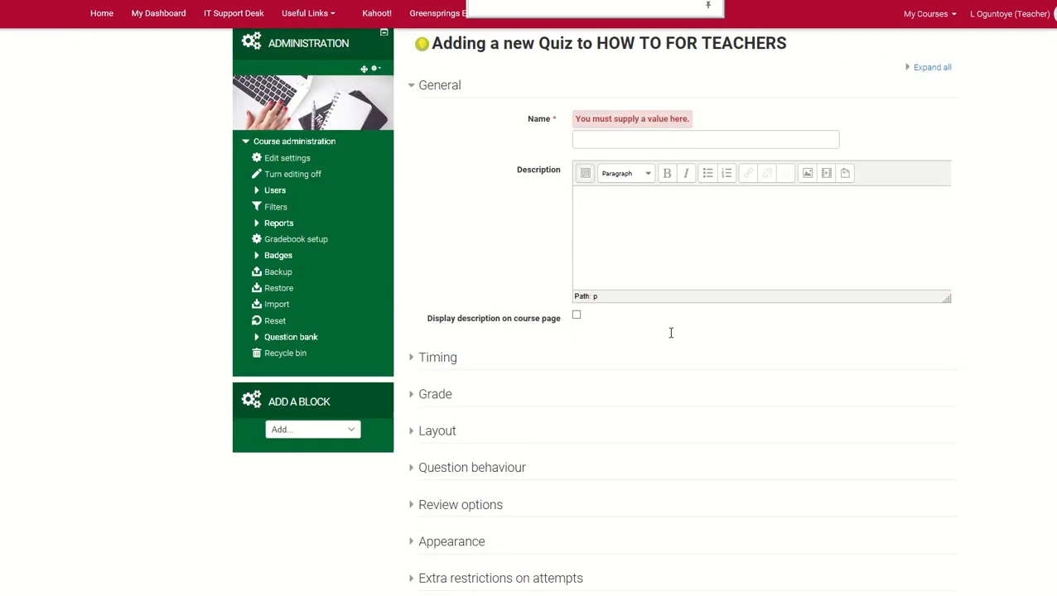
{"action": "left_click", "coordinate": [685, 141]}
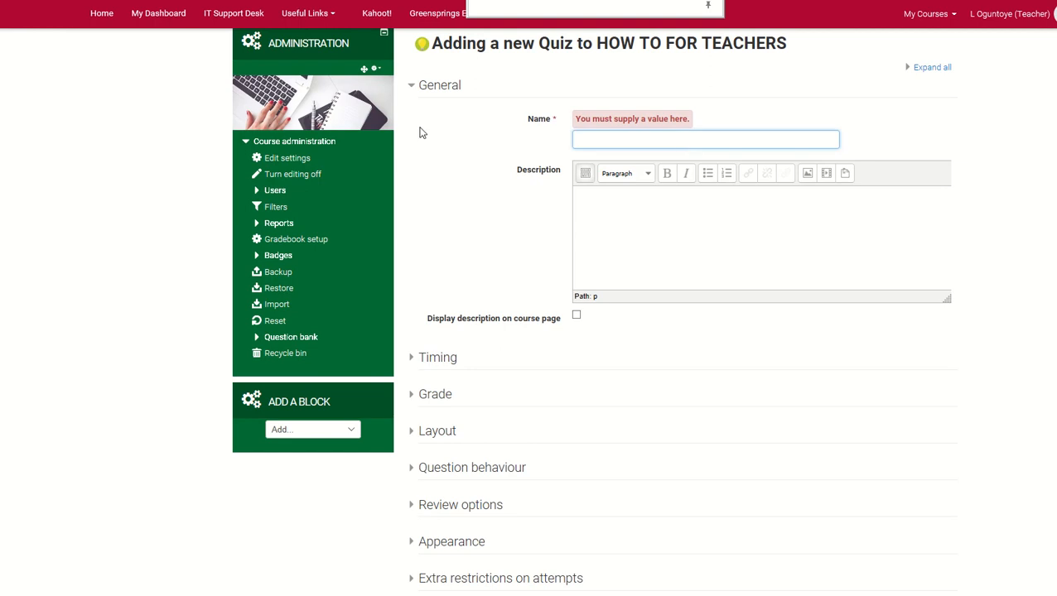
{"action": "left_click", "coordinate": [240, 2]}
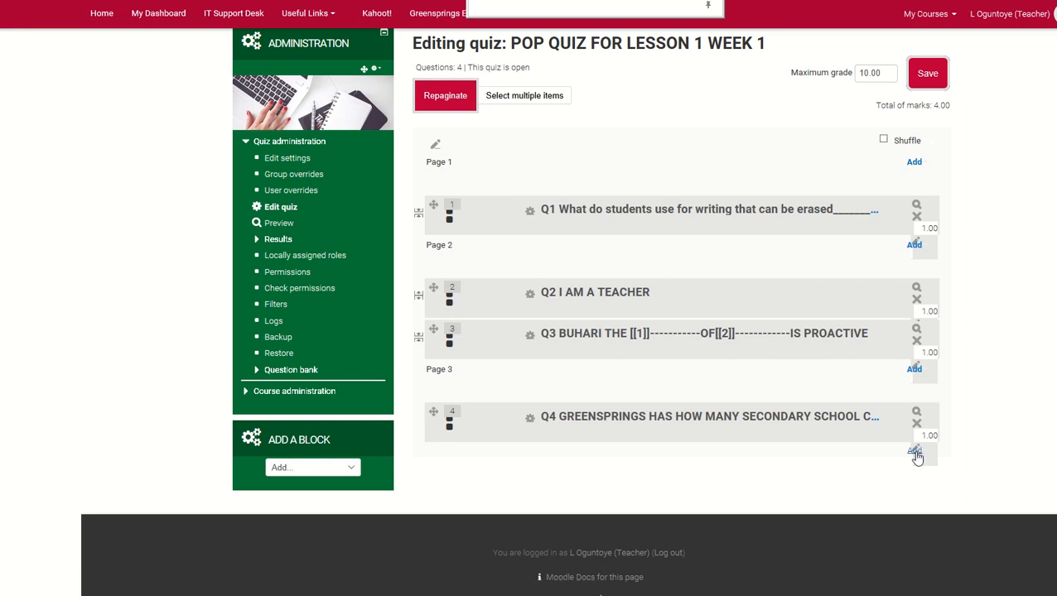
Examine the question types offered for a new question after Q4, including Multiple choice, Select missing words, Short answer and True/False, without adding one
{"action": "left_click", "coordinate": [914, 450]}
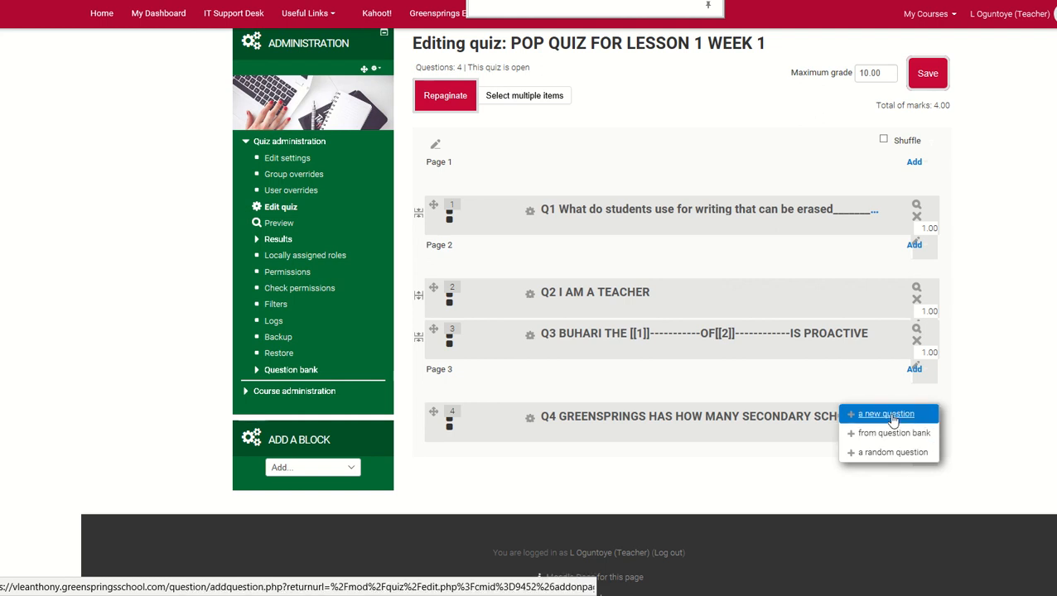
{"action": "left_click", "coordinate": [893, 420]}
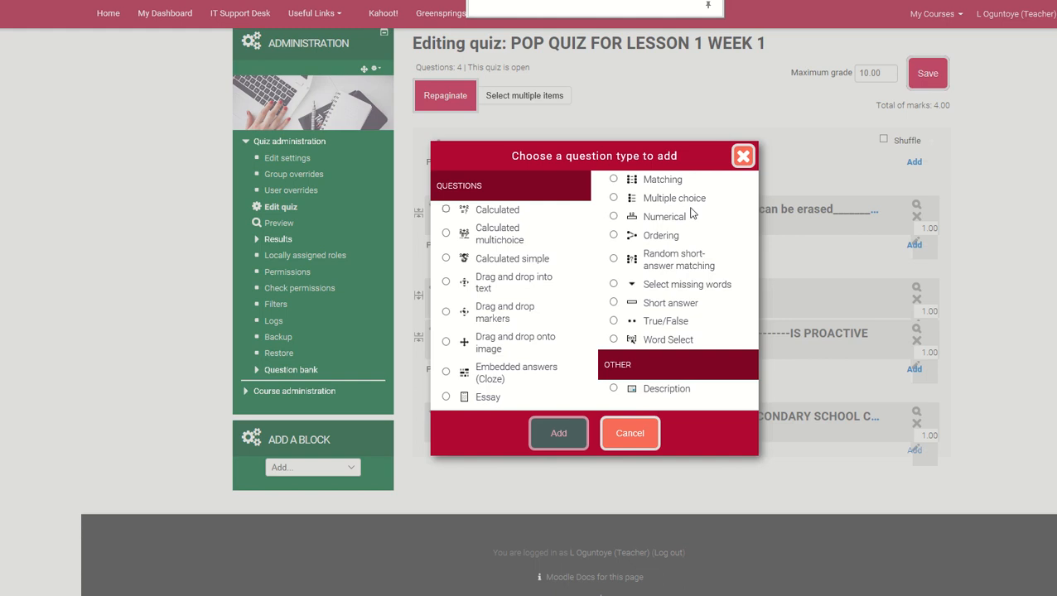
{"action": "left_click", "coordinate": [614, 198]}
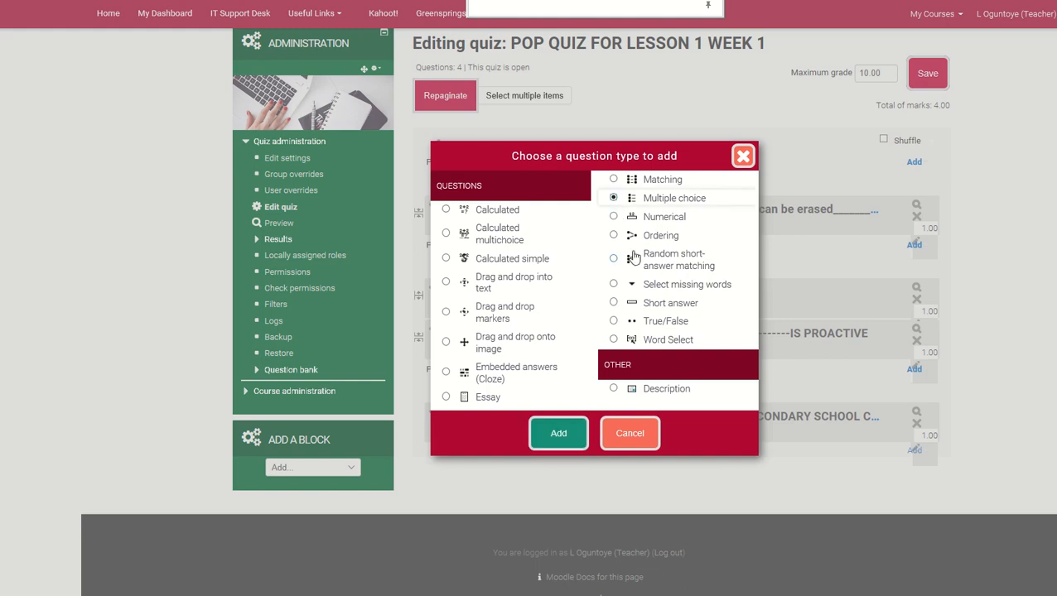
{"action": "left_click", "coordinate": [614, 284]}
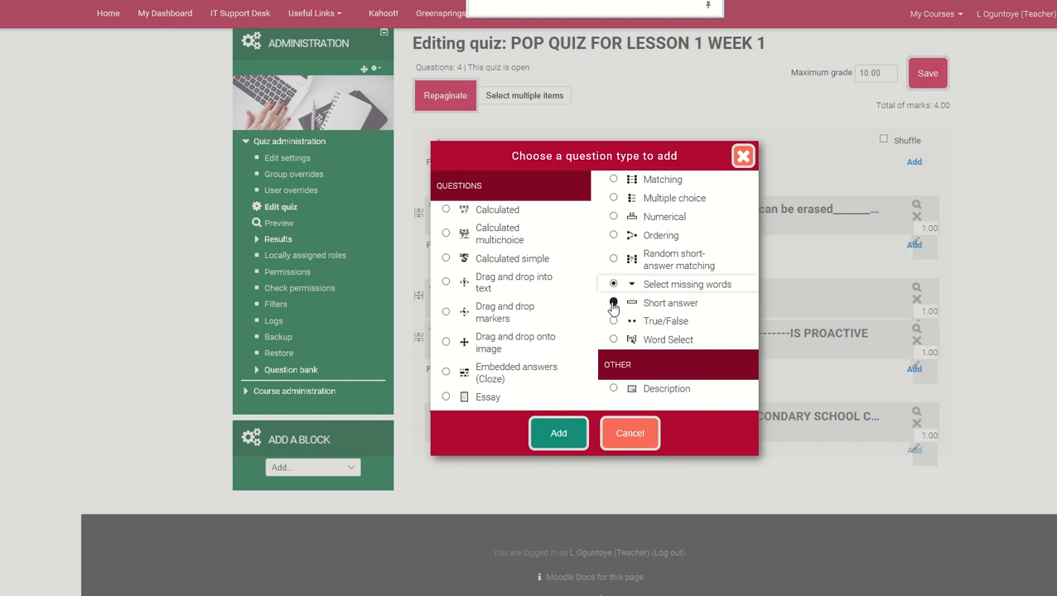
{"action": "left_click", "coordinate": [613, 303]}
{"action": "left_click", "coordinate": [613, 321]}
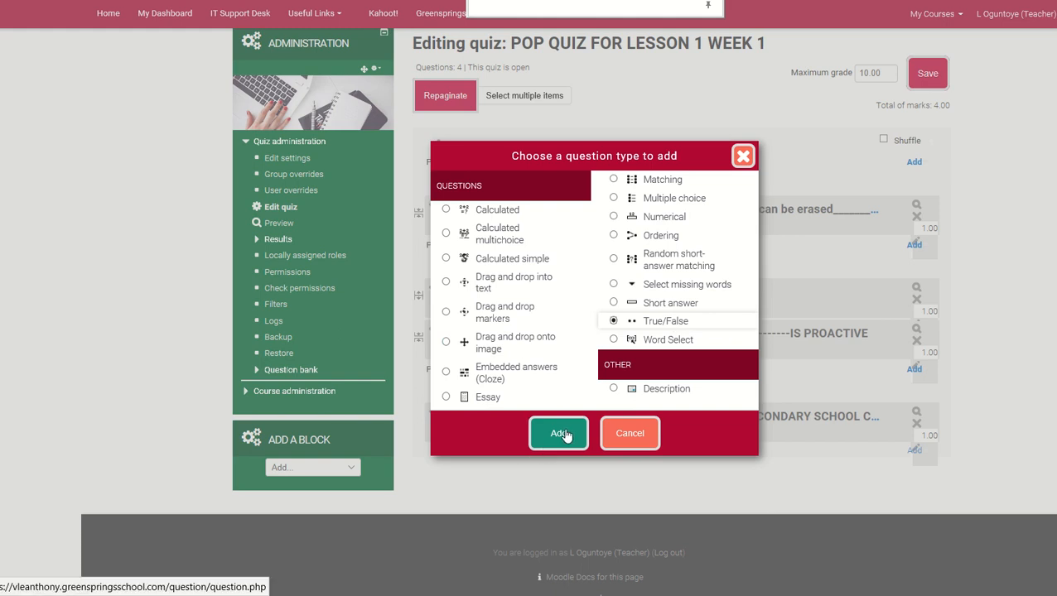
{"action": "left_click", "coordinate": [745, 158]}
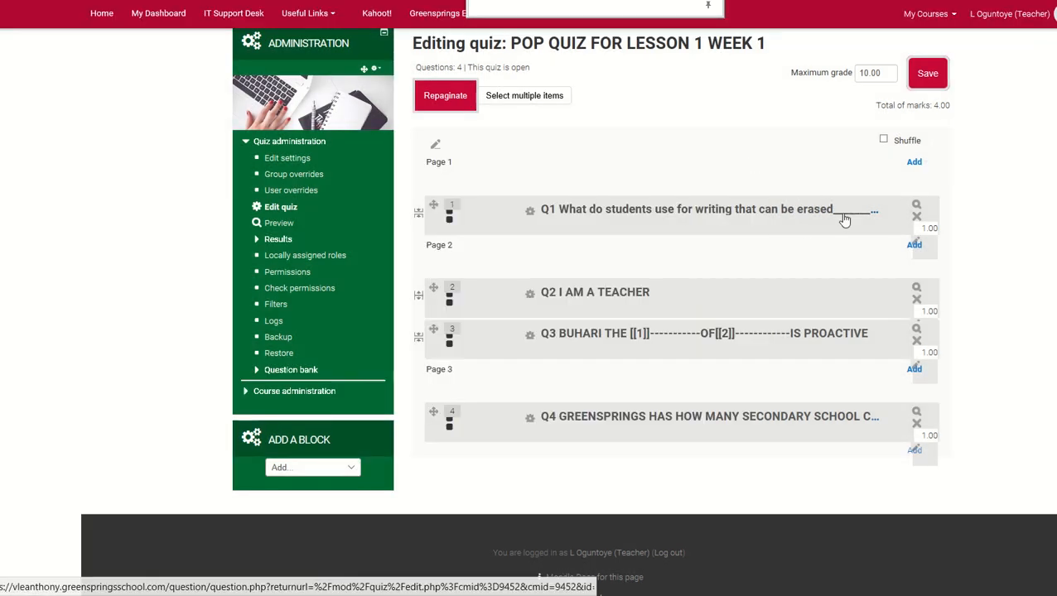
Open question Q1 of the quiz for editing and examine its question text
{"action": "left_click", "coordinate": [628, 214]}
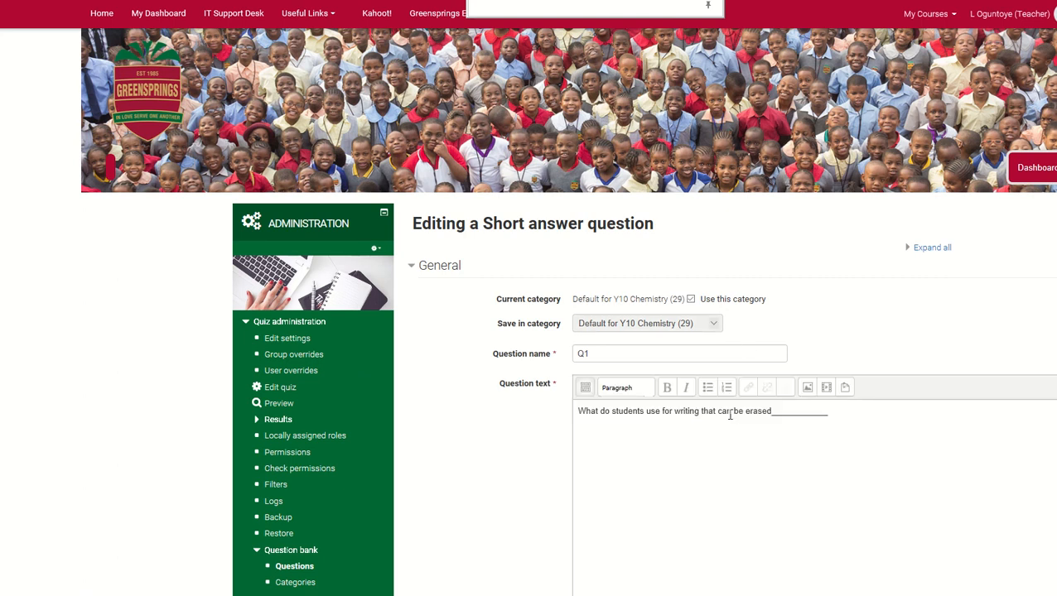
{"action": "scroll", "coordinate": [784, 352], "scroll_direction": "down", "scroll_amount": 2}
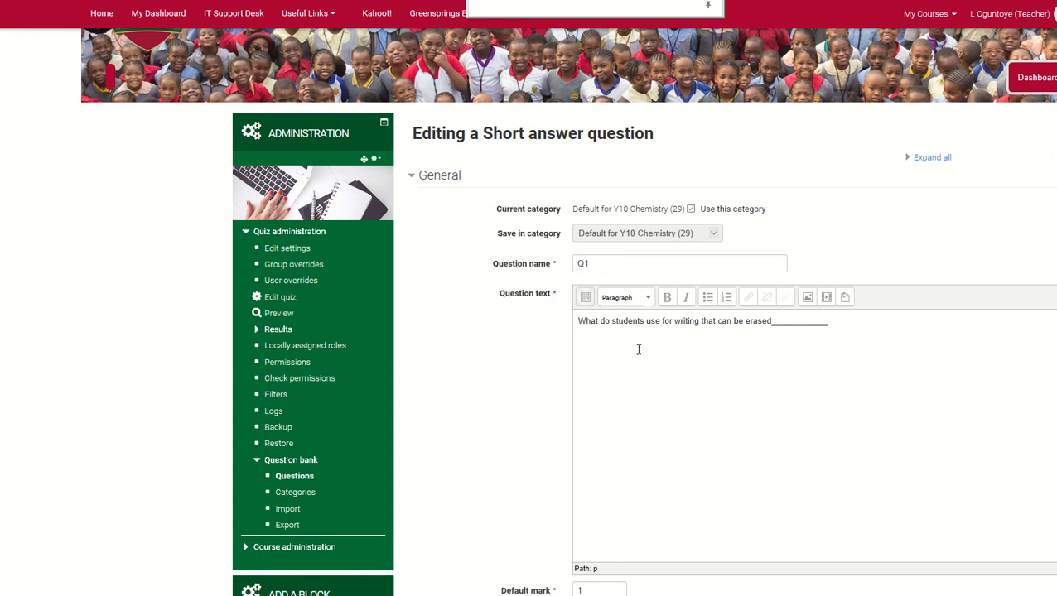
Format the whole question text of Q1 as Heading 3
{"action": "scroll", "coordinate": [639, 350], "scroll_direction": "down", "scroll_amount": 1}
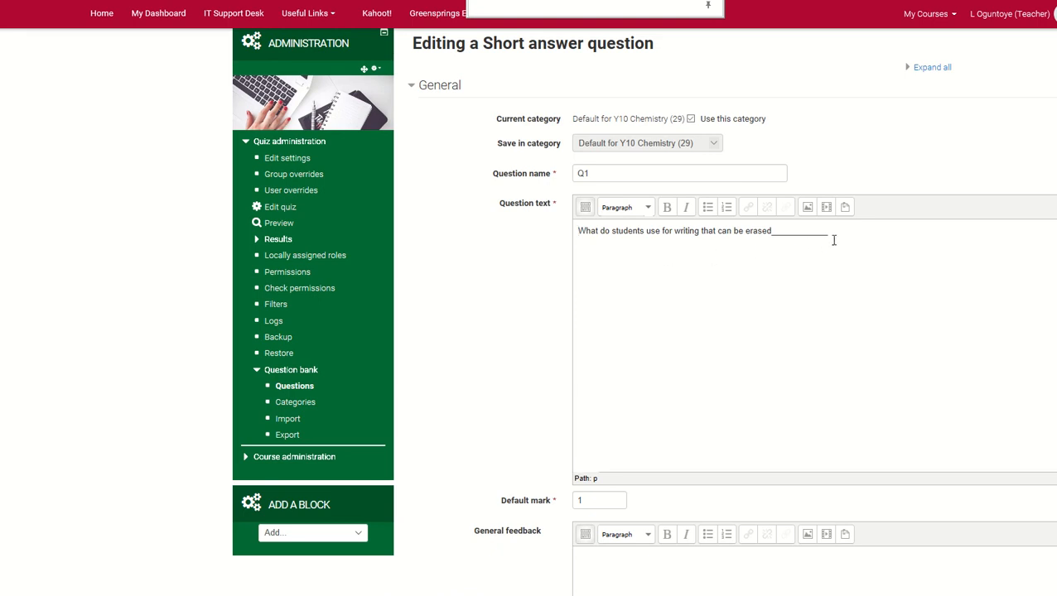
{"action": "left_click_drag", "start_coordinate": [828, 234], "coordinate": [578, 230]}
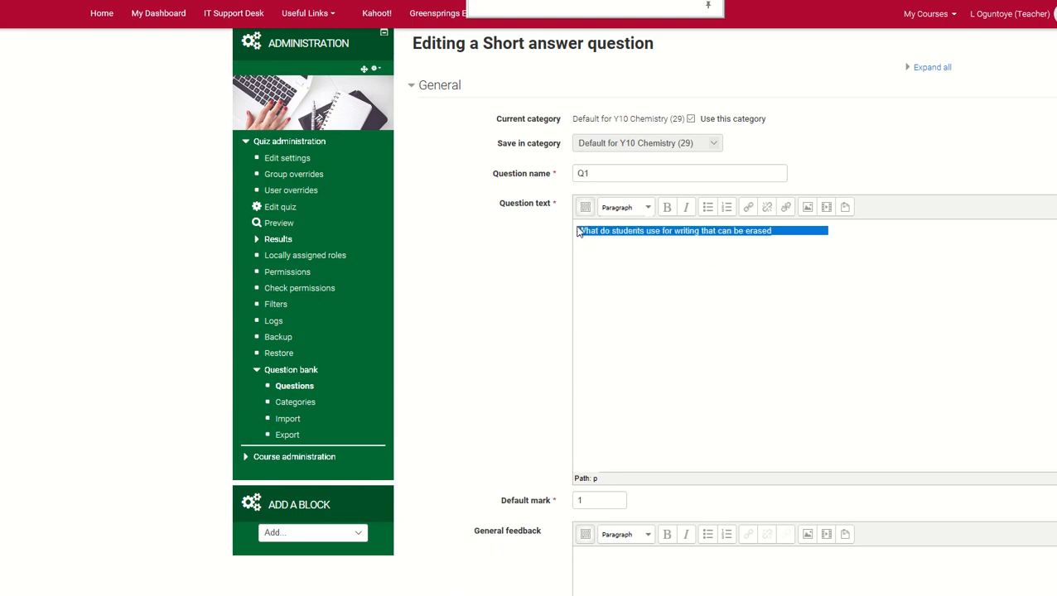
{"action": "left_click", "coordinate": [645, 208]}
{"action": "scroll", "coordinate": [660, 285], "scroll_direction": "down", "scroll_amount": 3}
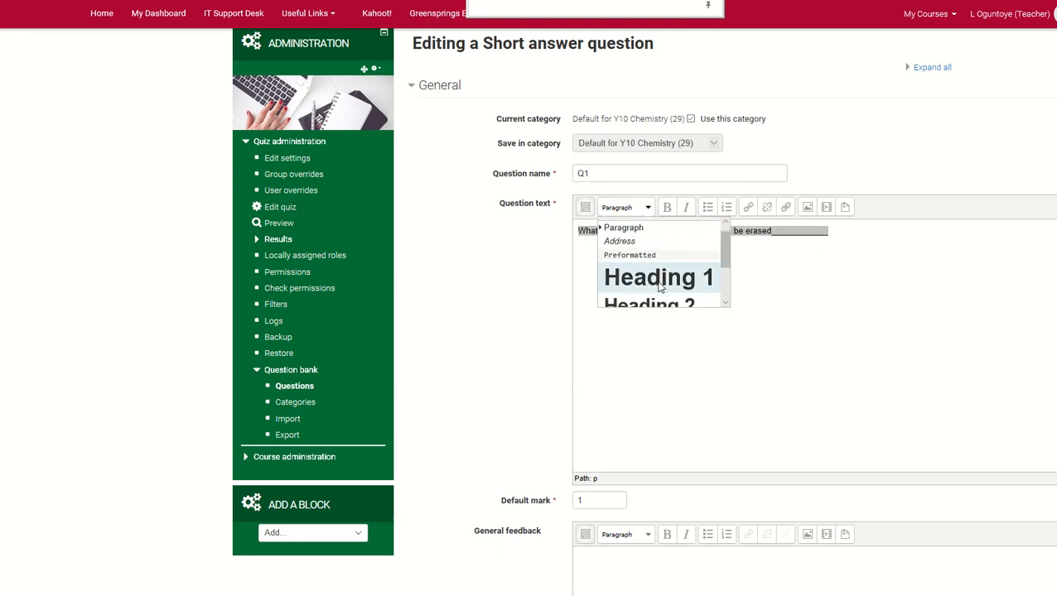
{"action": "left_click", "coordinate": [657, 289]}
{"action": "left_click", "coordinate": [789, 308]}
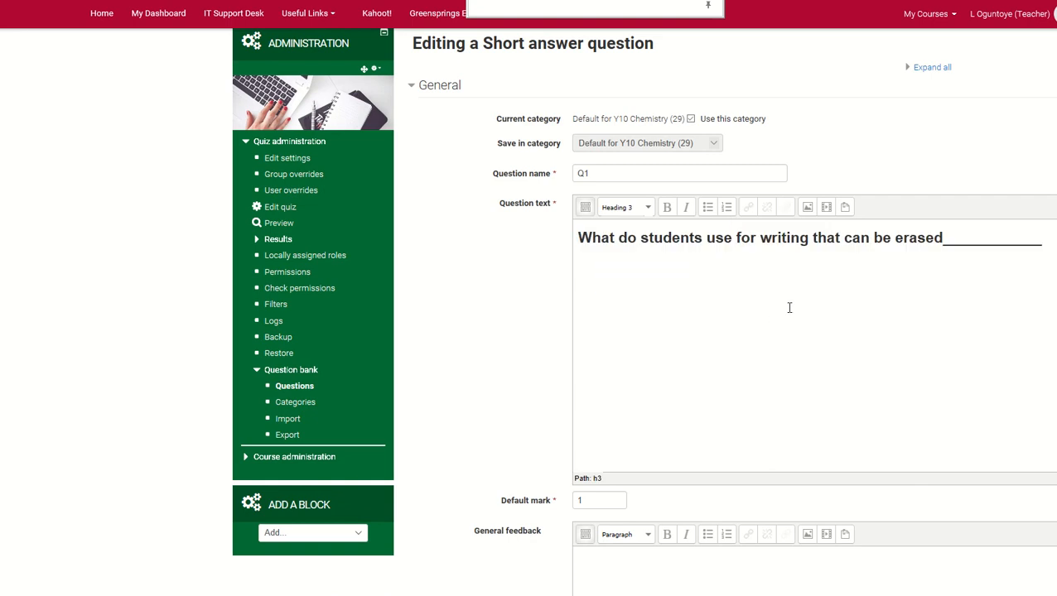
Examine Q1's default mark, general feedback, case sensitivity, and the accepted answer with its grade and feedback
{"action": "scroll", "coordinate": [719, 343], "scroll_direction": "down", "scroll_amount": 3}
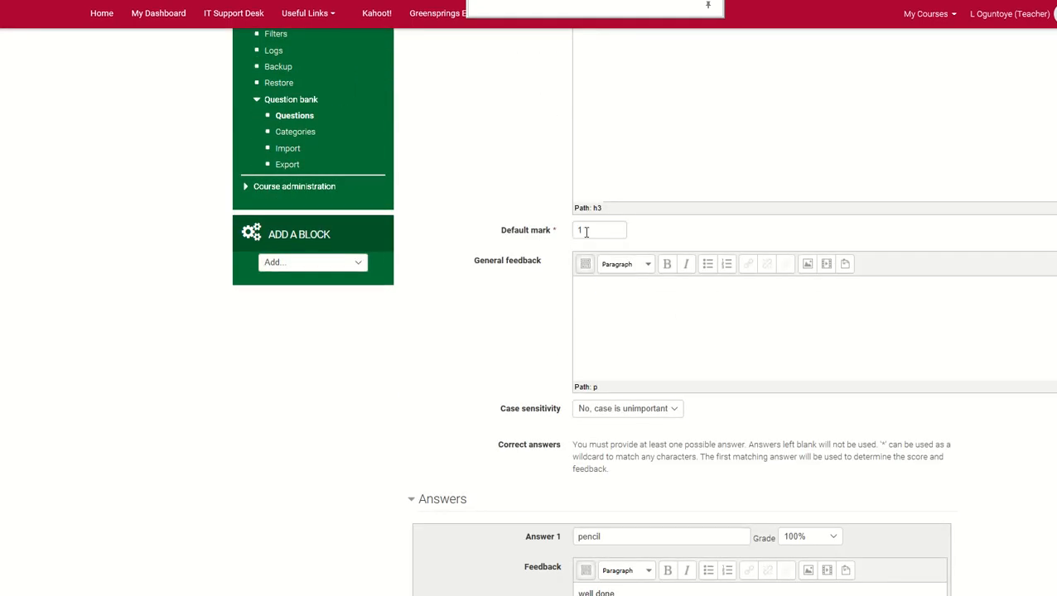
{"action": "scroll", "coordinate": [590, 236], "scroll_direction": "up", "scroll_amount": 3}
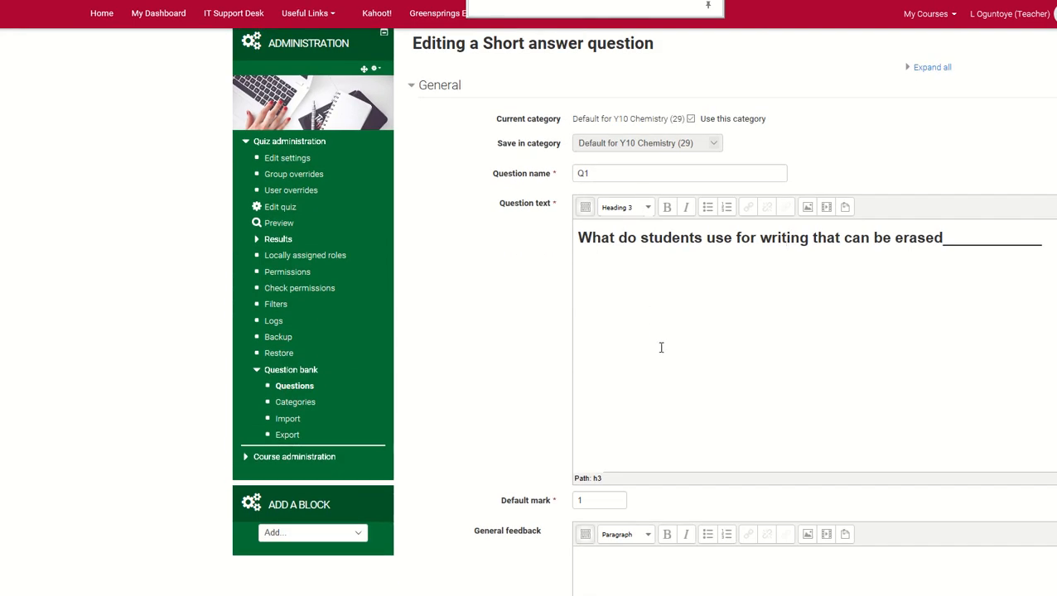
{"action": "scroll", "coordinate": [660, 349], "scroll_direction": "down", "scroll_amount": 3}
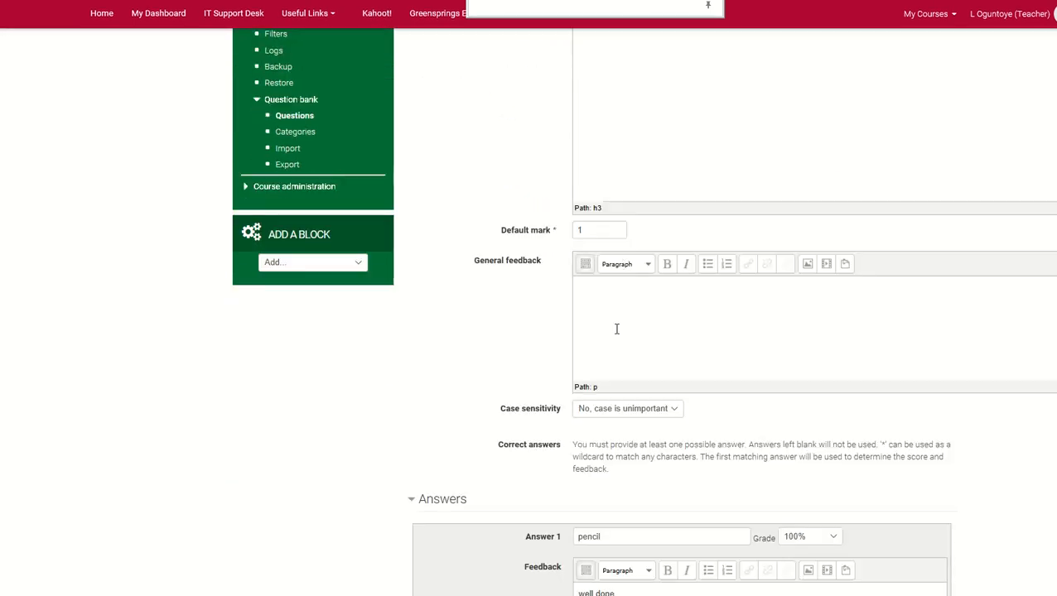
{"action": "scroll", "coordinate": [646, 328], "scroll_direction": "down", "scroll_amount": 2}
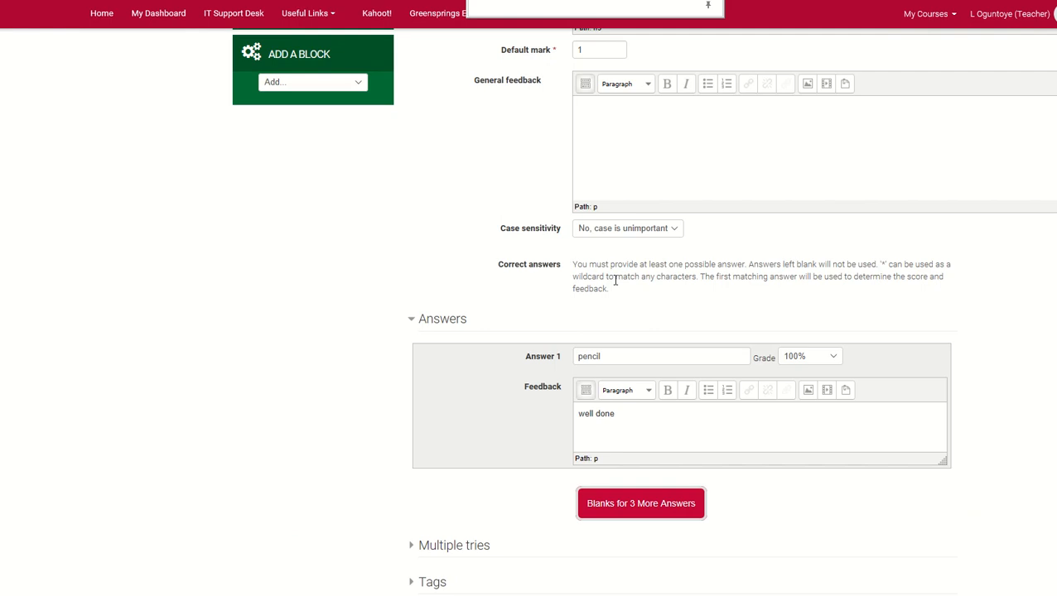
{"action": "scroll", "coordinate": [619, 293], "scroll_direction": "down", "scroll_amount": 1}
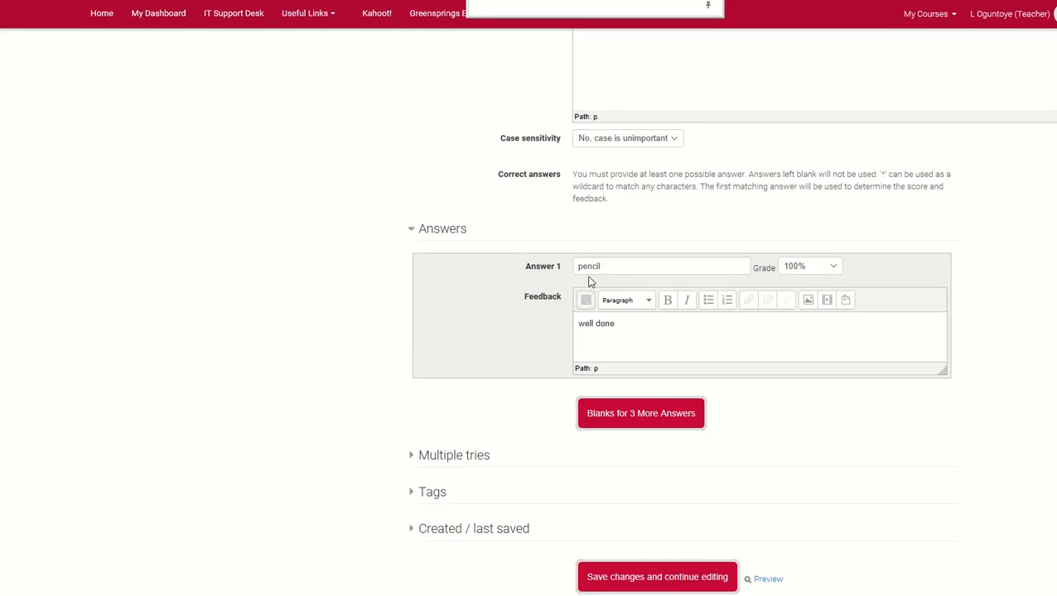
{"action": "scroll", "coordinate": [625, 285], "scroll_direction": "up", "scroll_amount": 6}
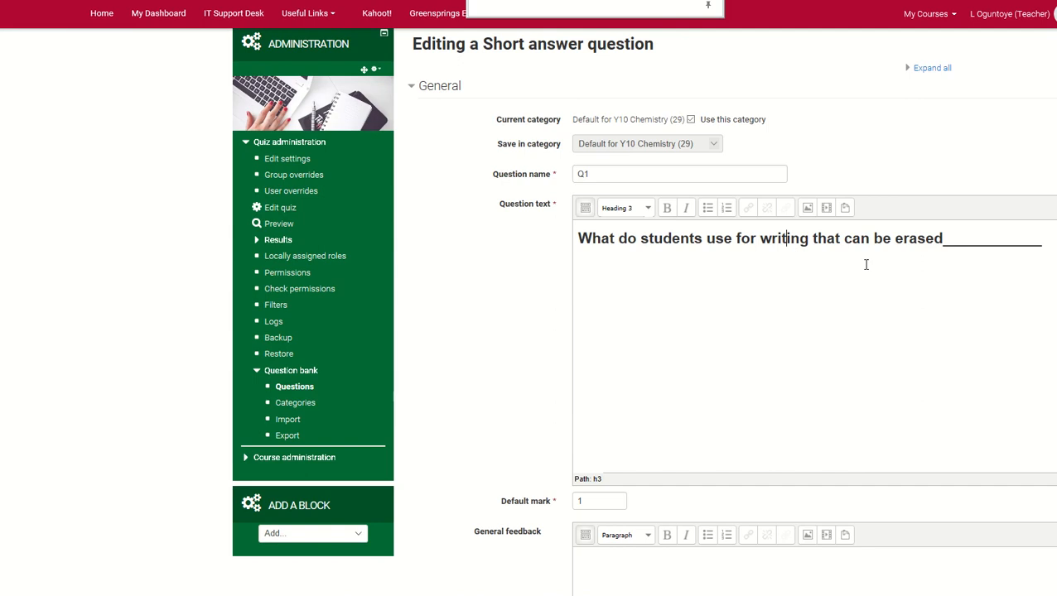
{"action": "scroll", "coordinate": [861, 267], "scroll_direction": "down", "scroll_amount": 5}
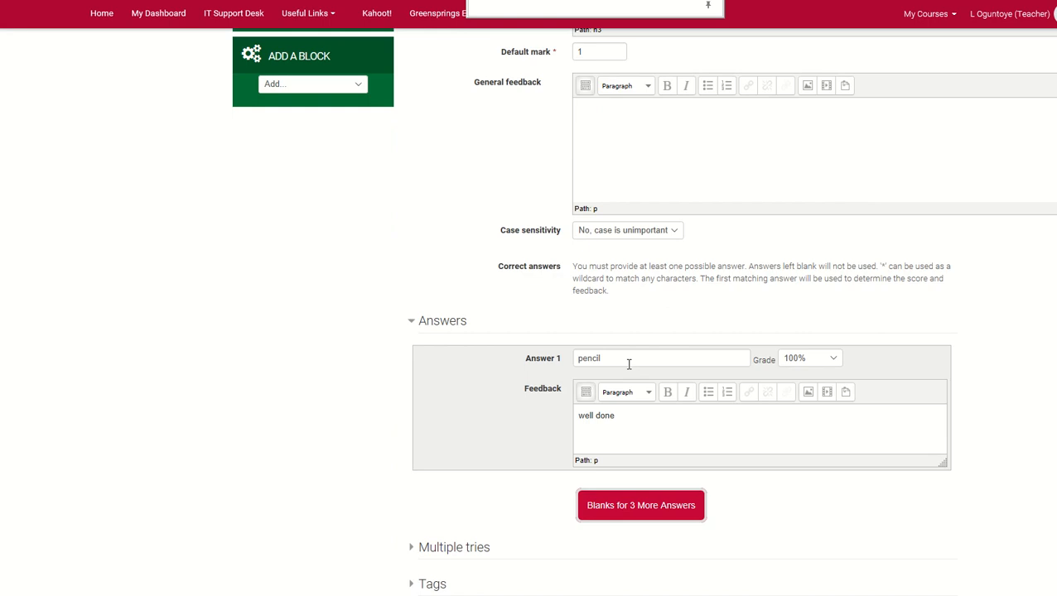
{"action": "scroll", "coordinate": [628, 364], "scroll_direction": "down", "scroll_amount": 2}
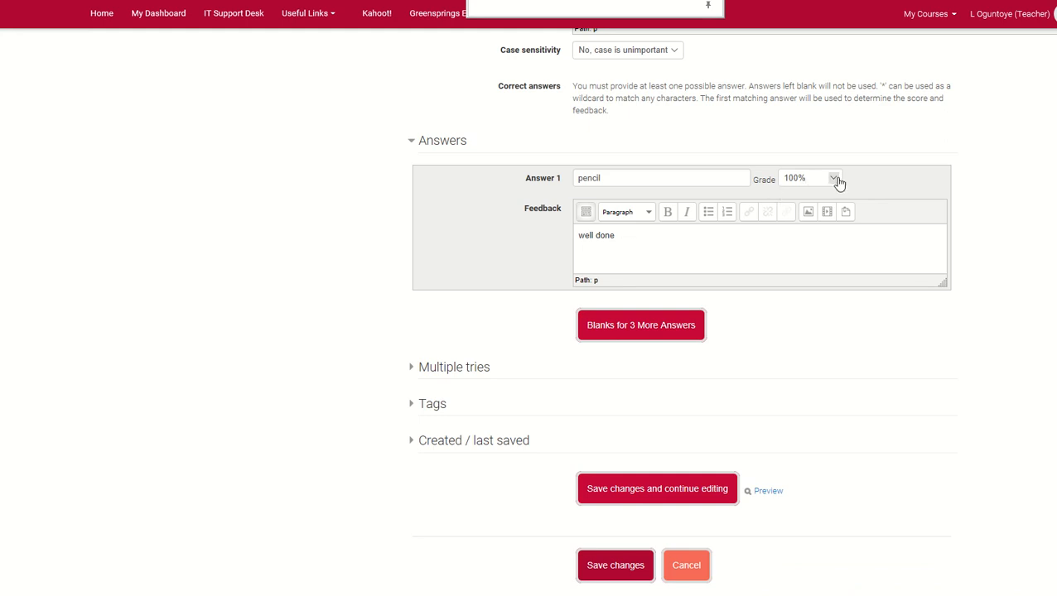
{"action": "scroll", "coordinate": [726, 263], "scroll_direction": "up", "scroll_amount": 3}
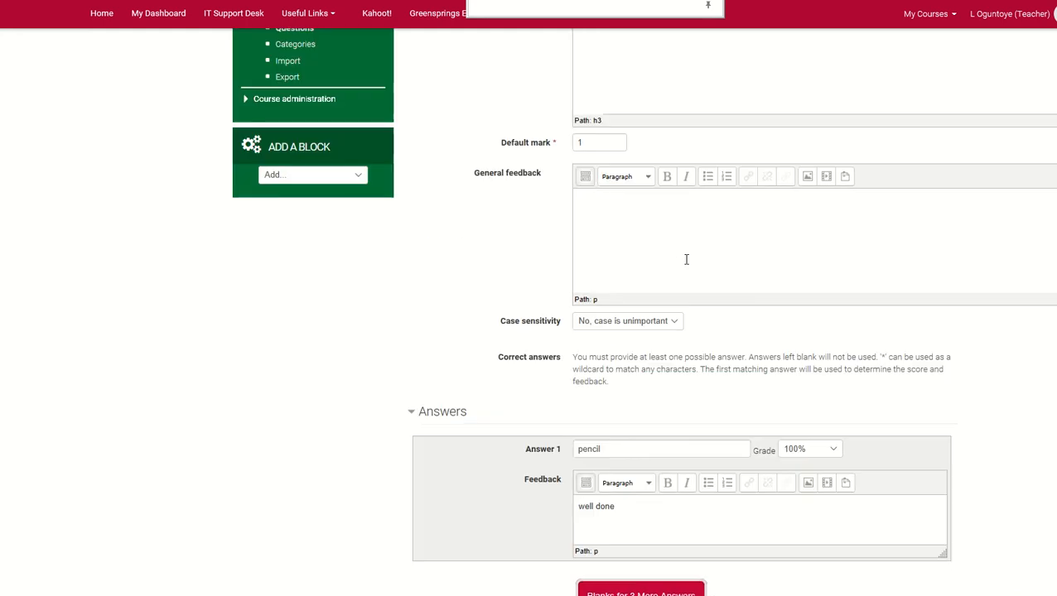
{"action": "scroll", "coordinate": [583, 167], "scroll_direction": "down", "scroll_amount": 2}
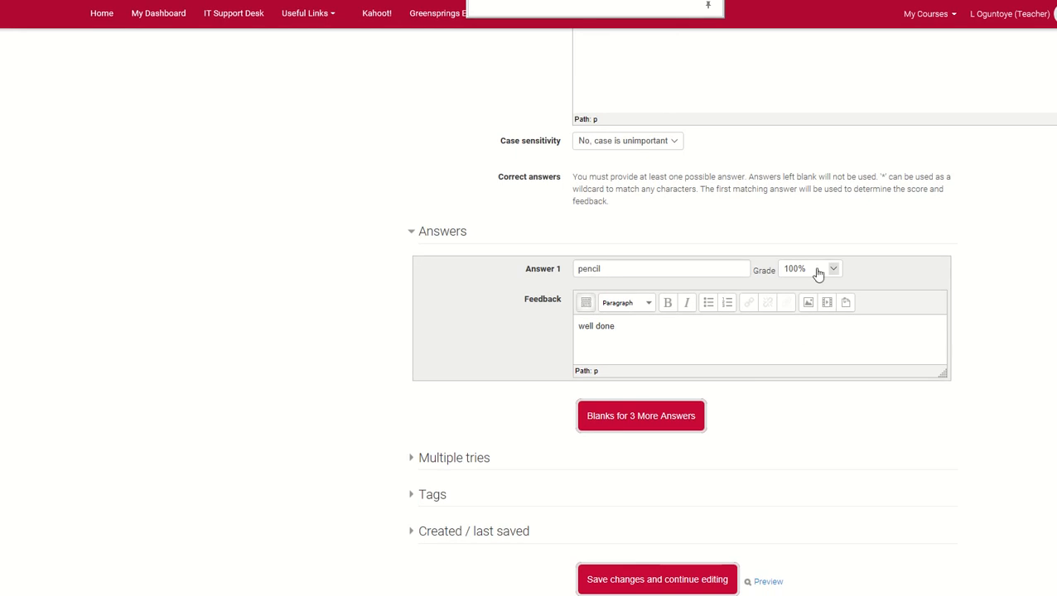
{"action": "scroll", "coordinate": [805, 279], "scroll_direction": "down", "scroll_amount": 3}
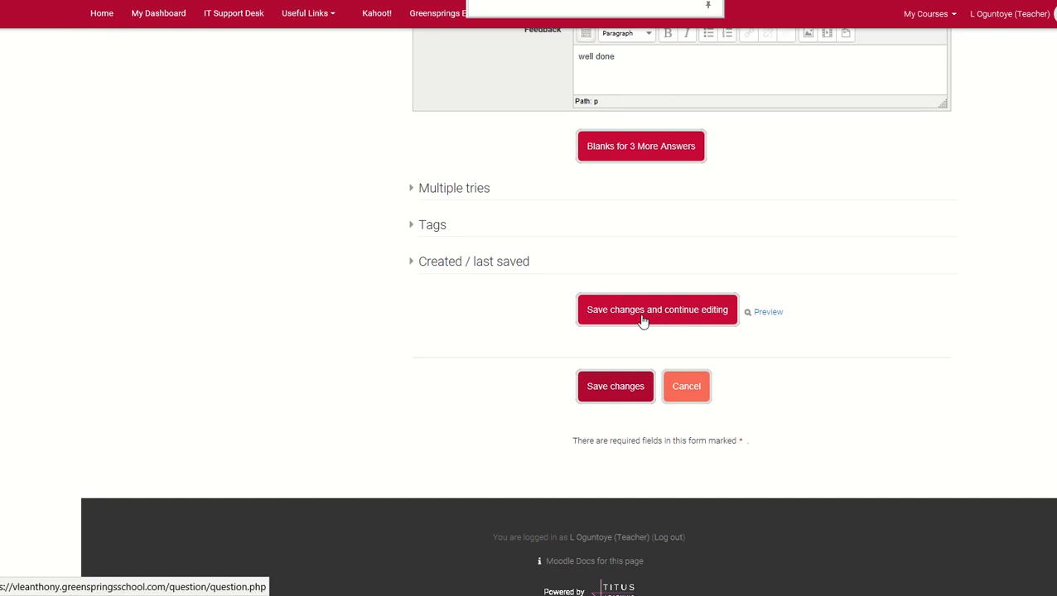
Preview question Q1 in a widened window, answer it with "pencil", and submit and finish the attempt
{"action": "left_click", "coordinate": [768, 313]}
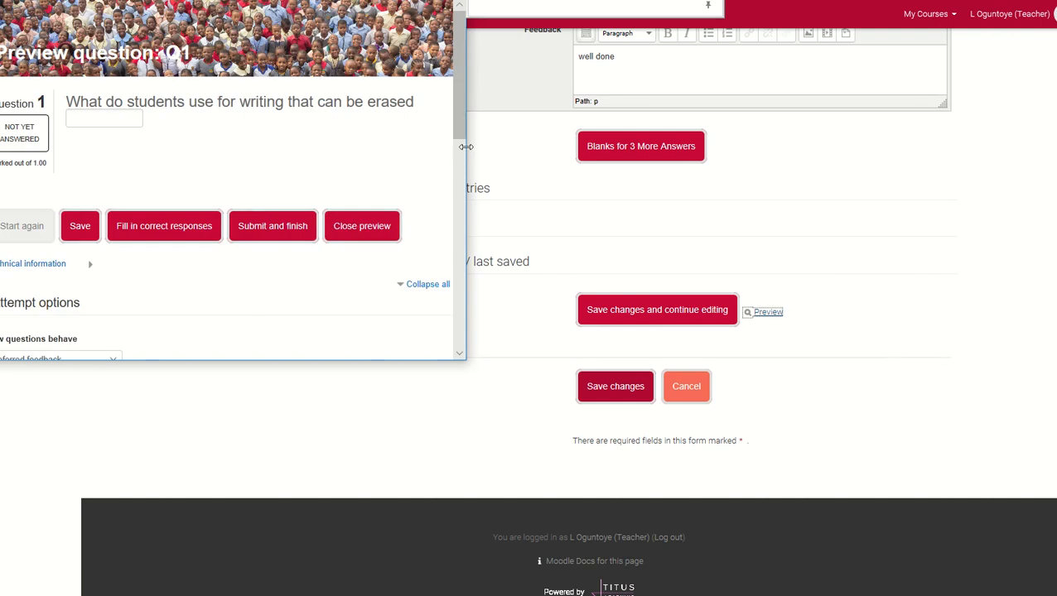
{"action": "left_click_drag", "start_coordinate": [464, 149], "coordinate": [894, 234]}
{"action": "left_click_drag", "start_coordinate": [1024, 270], "coordinate": [1051, 289]}
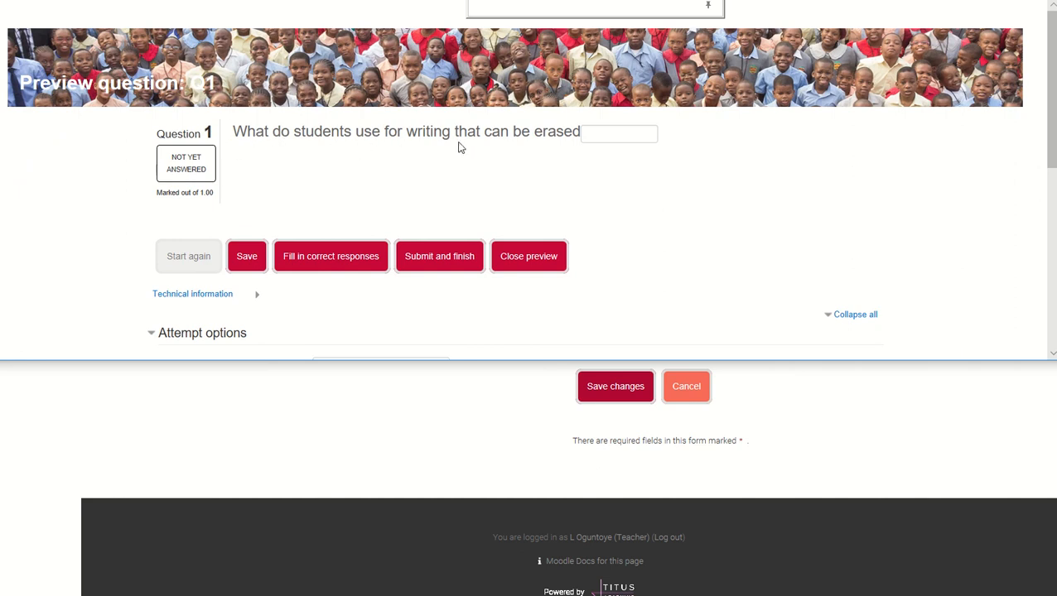
{"action": "left_click", "coordinate": [625, 137]}
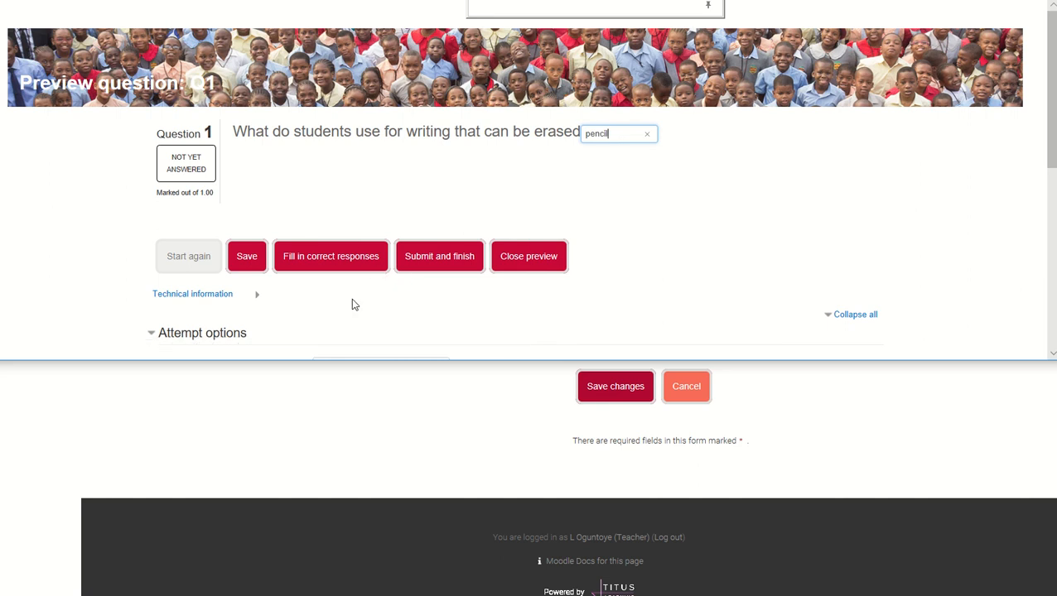
{"action": "left_click", "coordinate": [439, 264]}
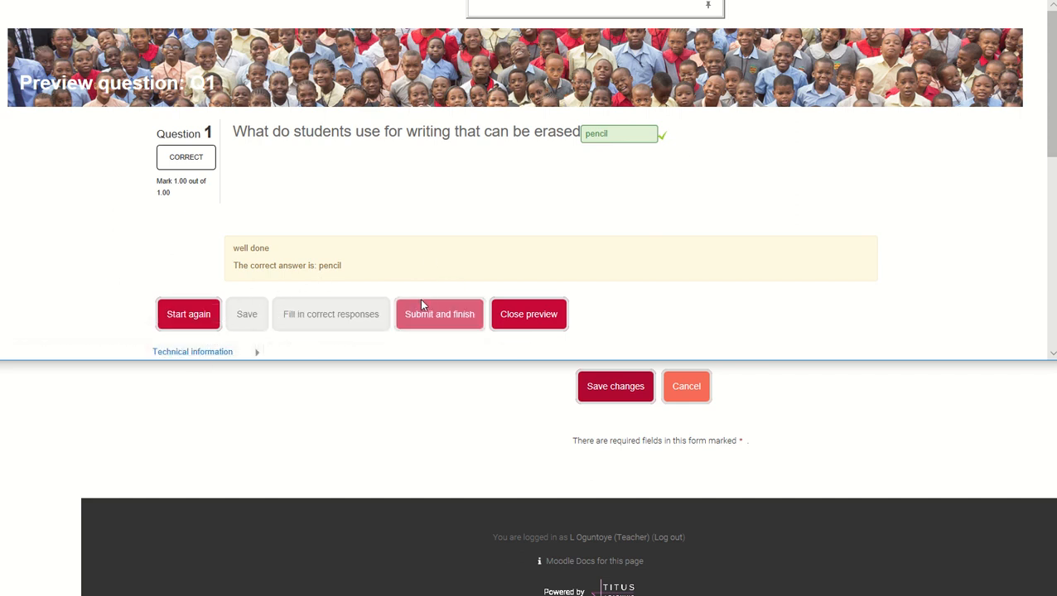
Review the answer feedback, attempt options and display options in Q1's preview, and close the preview
{"action": "scroll", "coordinate": [585, 228], "scroll_direction": "down", "scroll_amount": 1}
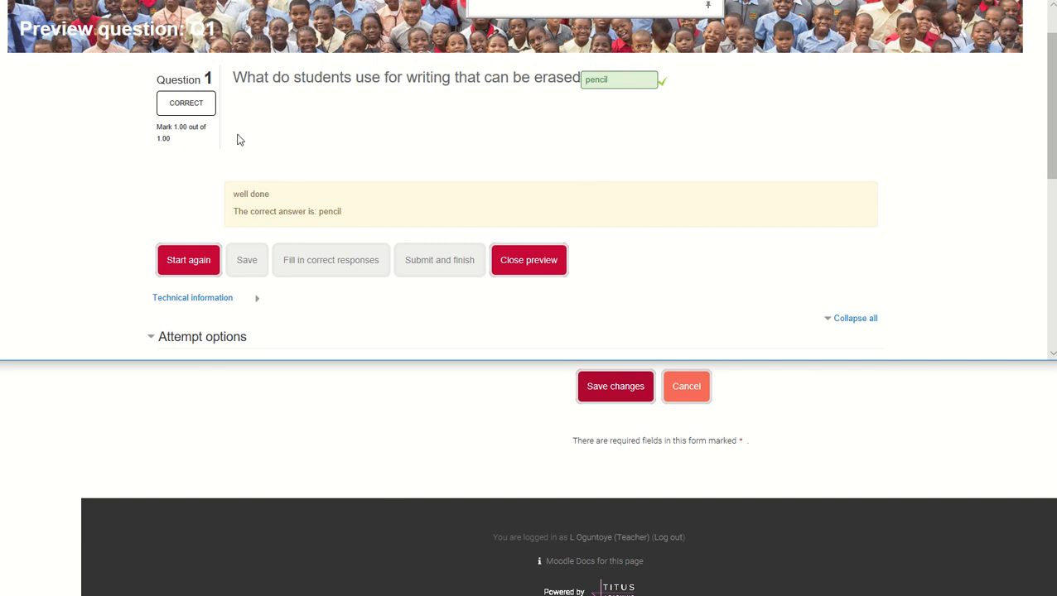
{"action": "scroll", "coordinate": [445, 161], "scroll_direction": "down", "scroll_amount": 3}
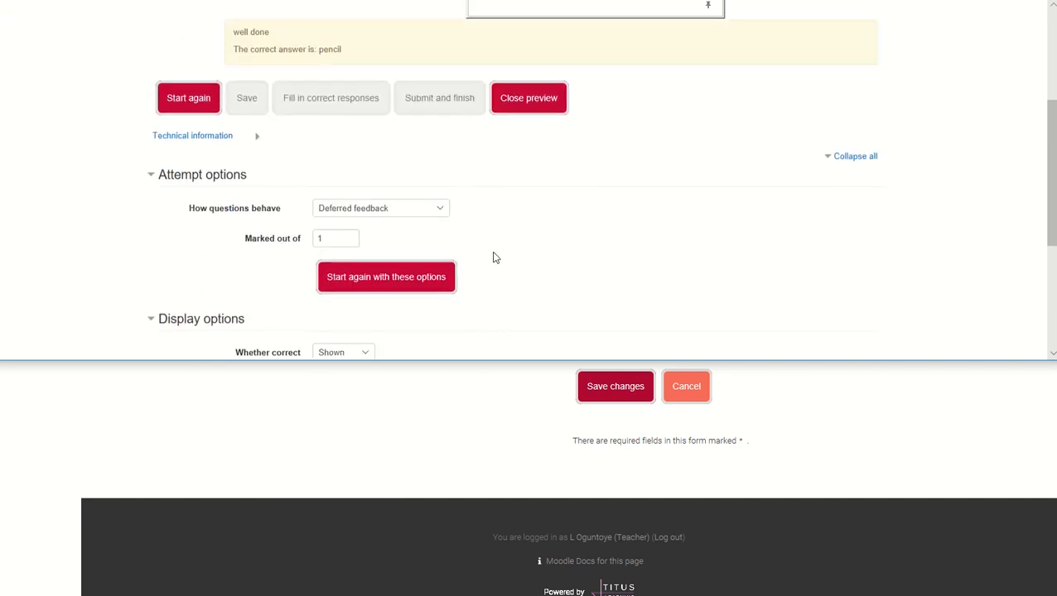
{"action": "scroll", "coordinate": [505, 255], "scroll_direction": "down", "scroll_amount": 1}
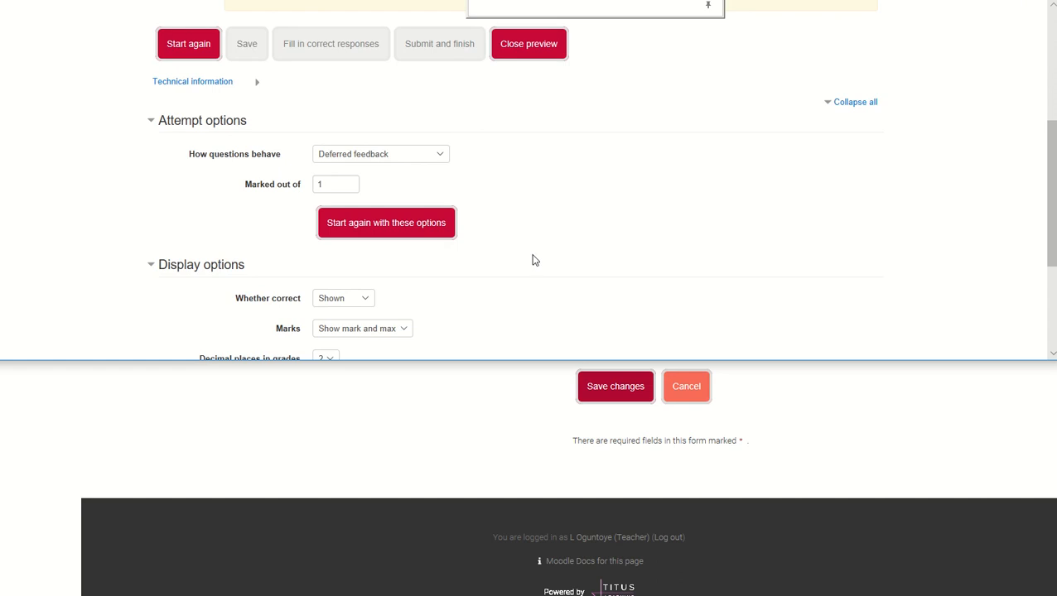
{"action": "scroll", "coordinate": [534, 263], "scroll_direction": "down", "scroll_amount": 1}
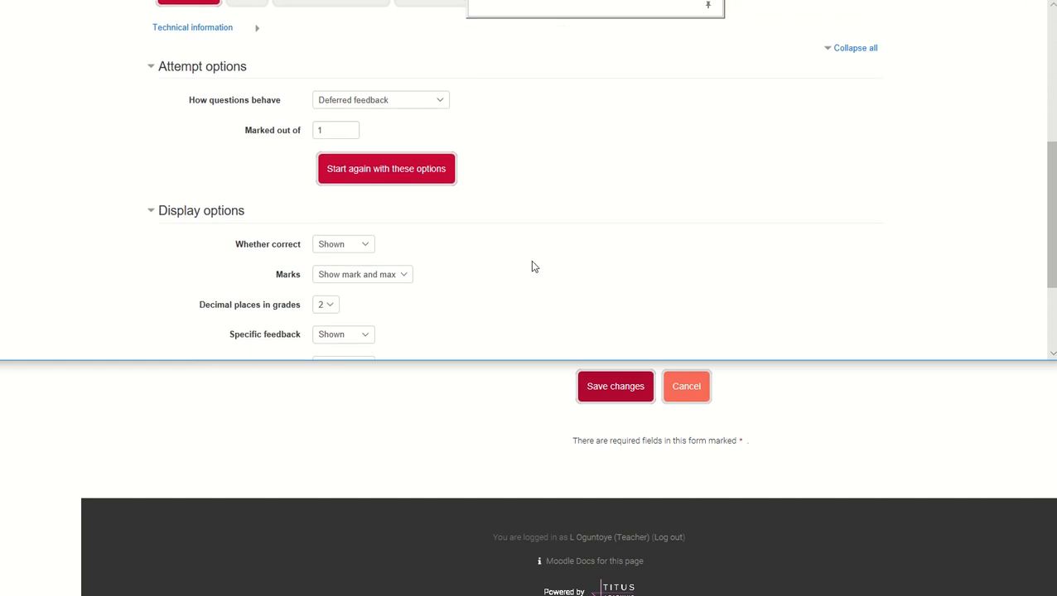
{"action": "scroll", "coordinate": [537, 273], "scroll_direction": "up", "scroll_amount": 4}
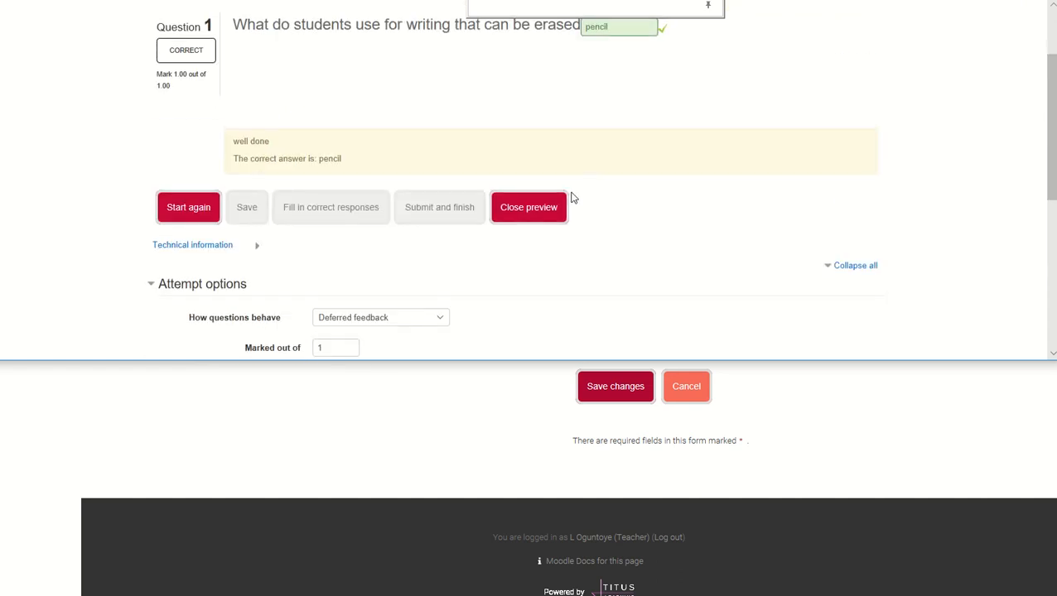
{"action": "left_click", "coordinate": [528, 207]}
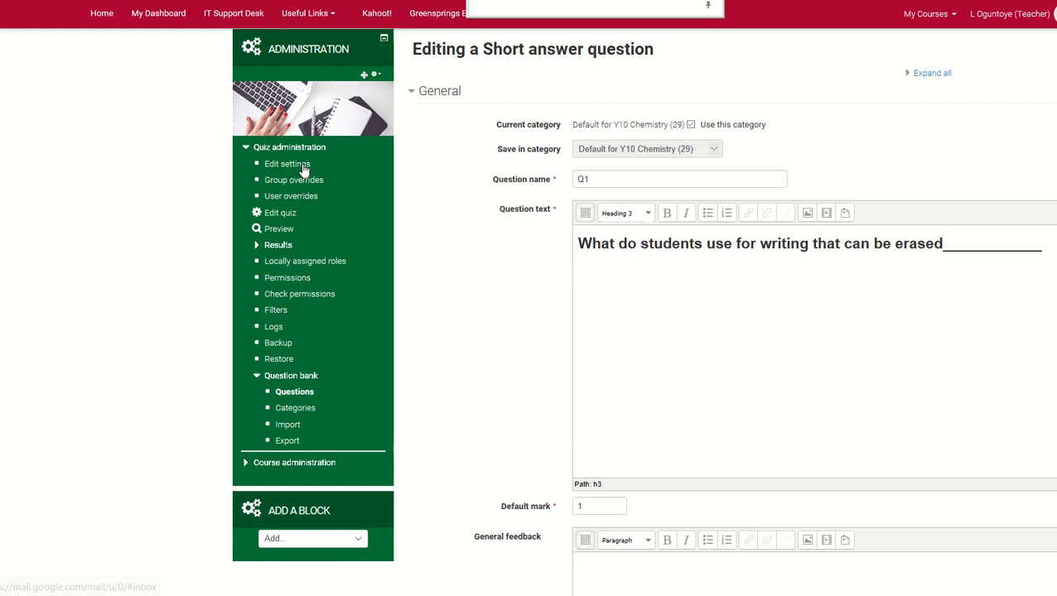
Return to the quiz editing page without saving Q1's changes, and open question Q2 for editing
{"action": "left_click", "coordinate": [284, 212]}
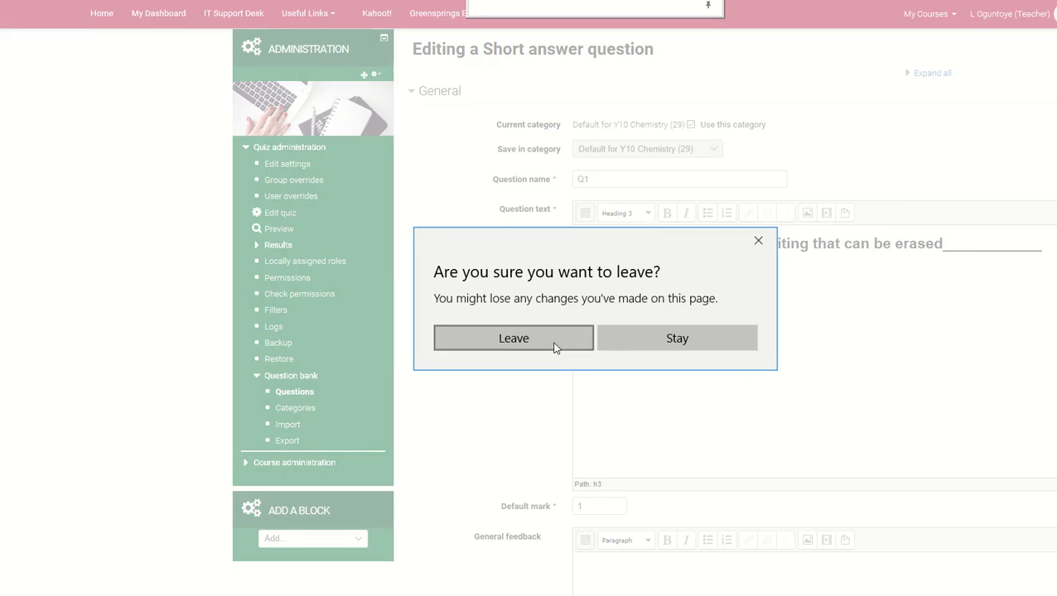
{"action": "left_click", "coordinate": [513, 339]}
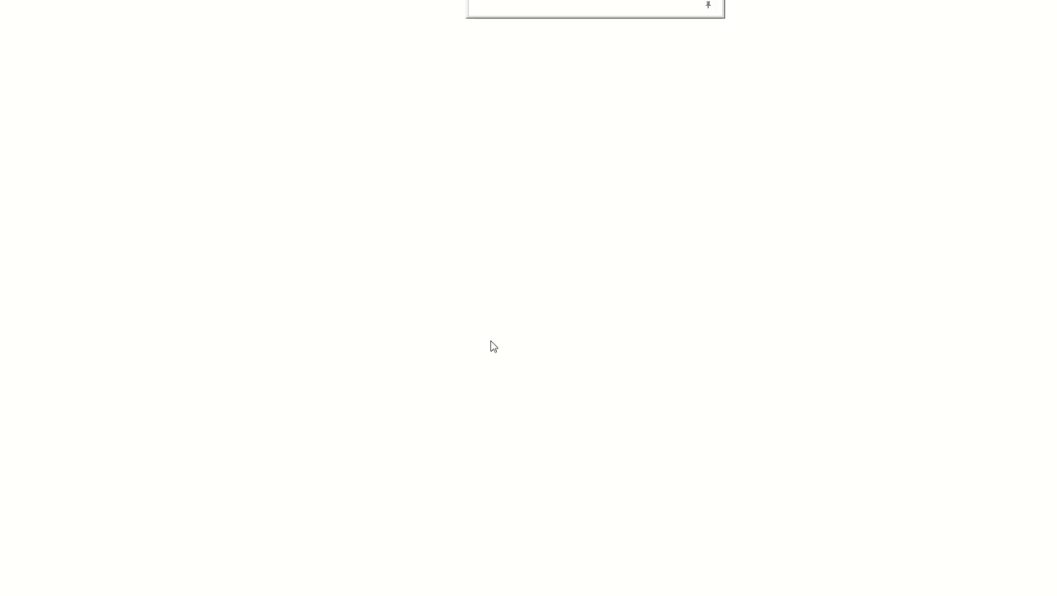
{"action": "scroll", "coordinate": [573, 353], "scroll_direction": "down", "scroll_amount": 3}
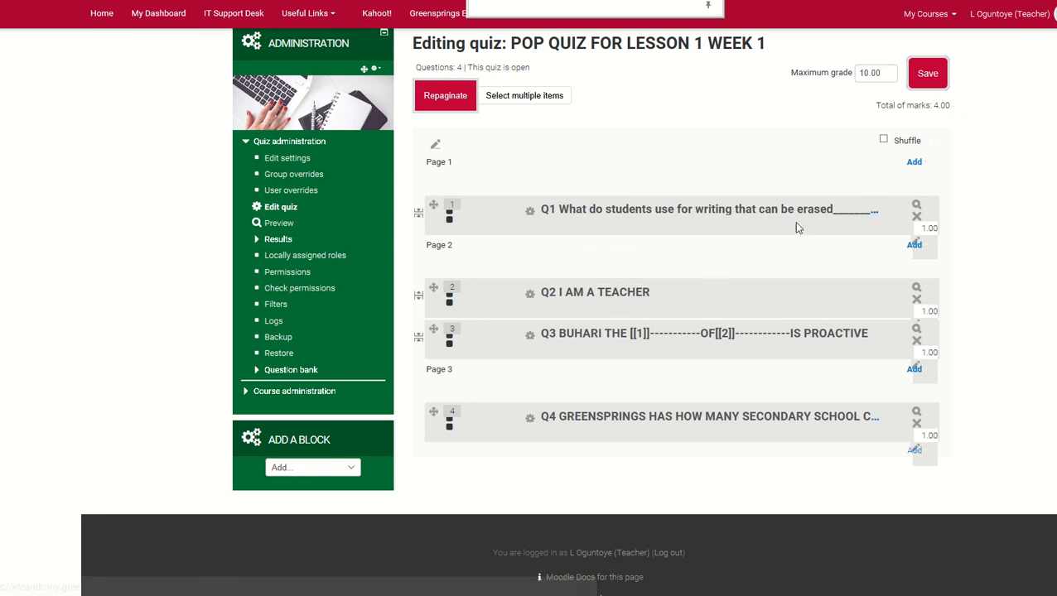
{"action": "left_click", "coordinate": [629, 294]}
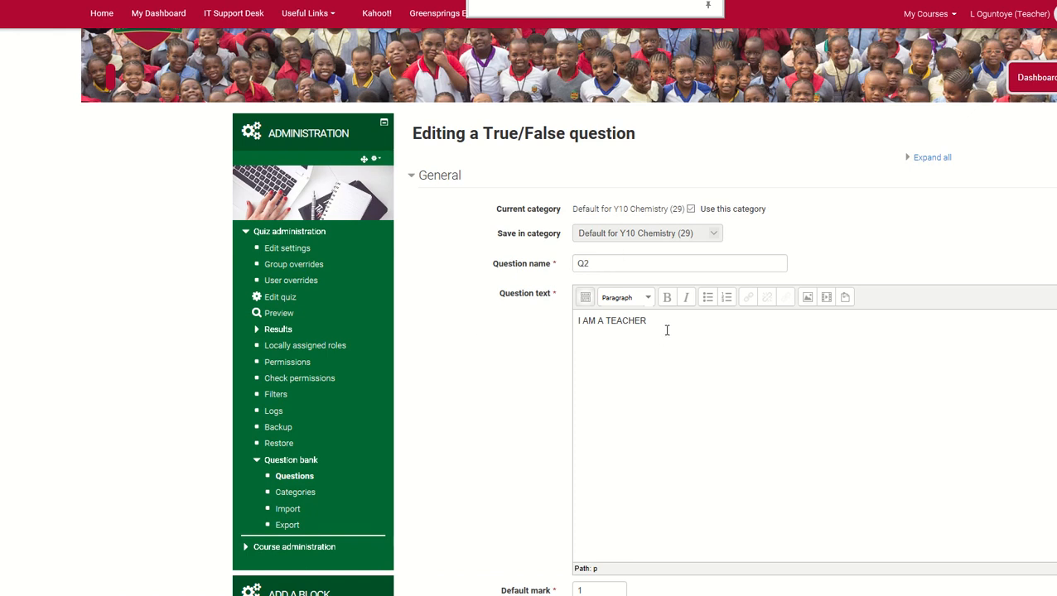
Examine Q2's question text and the choices for its correct answer, keeping True selected
{"action": "scroll", "coordinate": [667, 331], "scroll_direction": "down", "scroll_amount": 1}
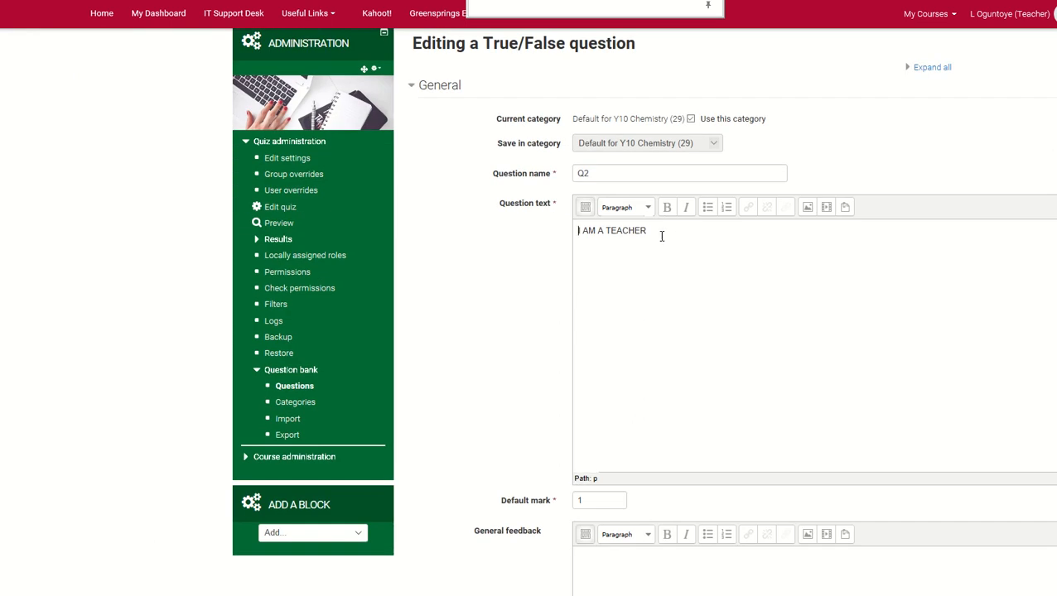
{"action": "scroll", "coordinate": [661, 236], "scroll_direction": "down", "scroll_amount": 5}
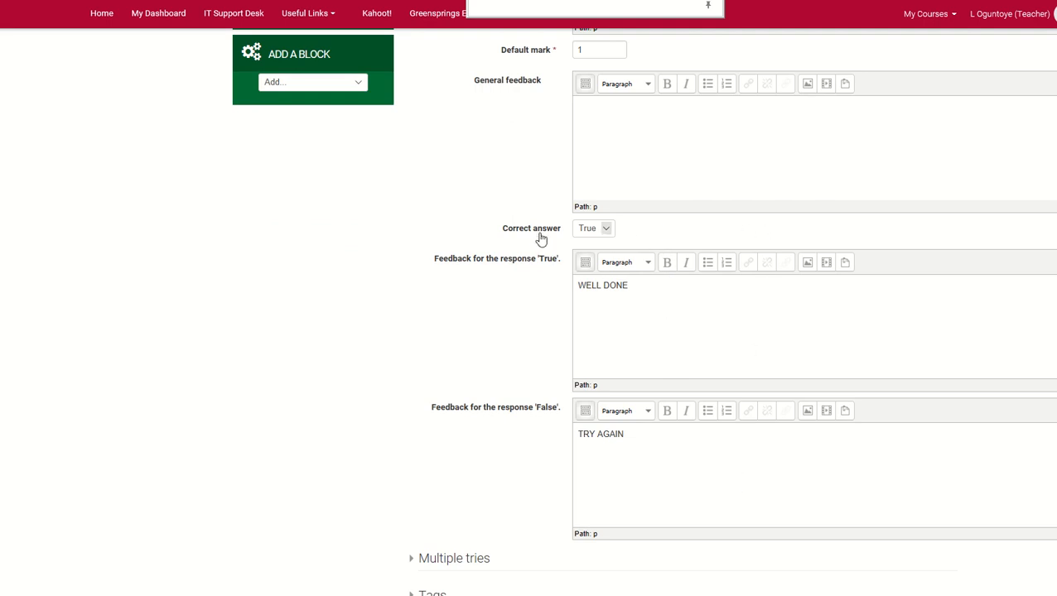
{"action": "left_click", "coordinate": [606, 228]}
{"action": "left_click", "coordinate": [611, 231]}
{"action": "left_click", "coordinate": [610, 230]}
{"action": "left_click", "coordinate": [603, 244]}
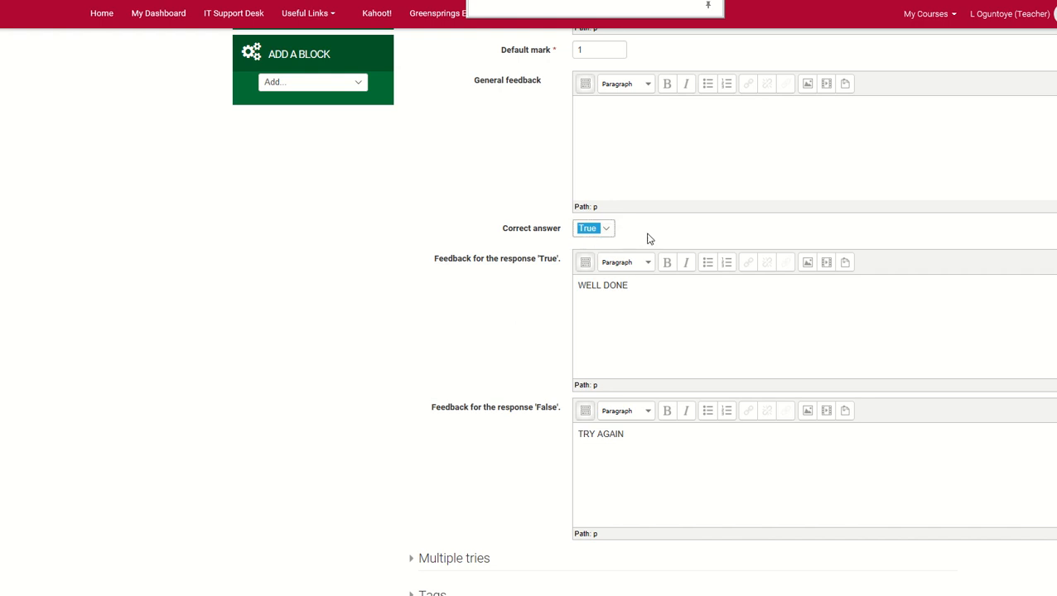
{"action": "left_click", "coordinate": [651, 238]}
Review Q2's feedback for the True and False responses, and open a preview of the question
{"action": "scroll", "coordinate": [604, 454], "scroll_direction": "down", "scroll_amount": 3}
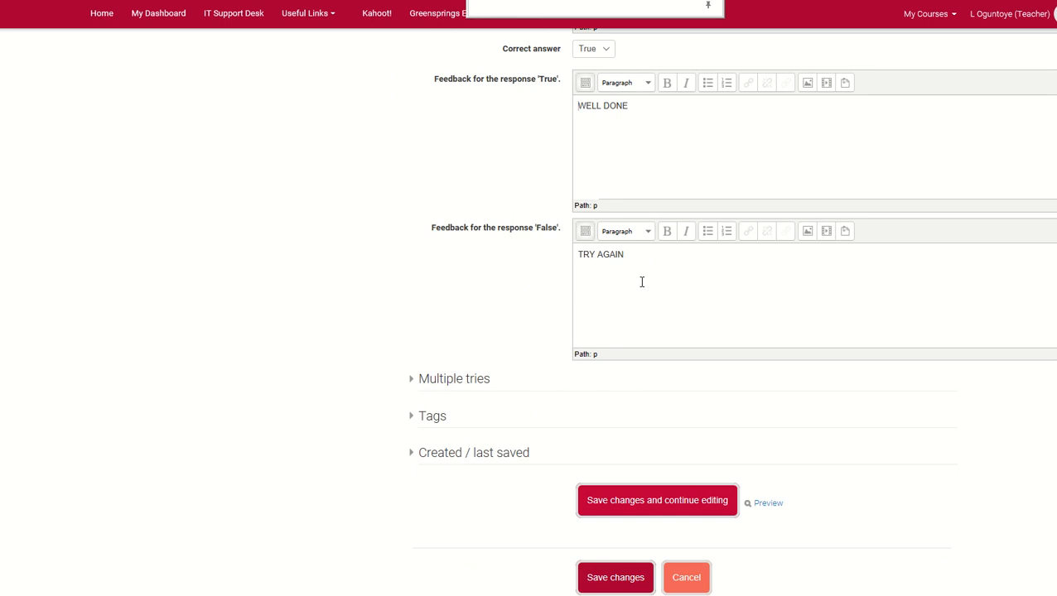
{"action": "scroll", "coordinate": [641, 282], "scroll_direction": "down", "scroll_amount": 2}
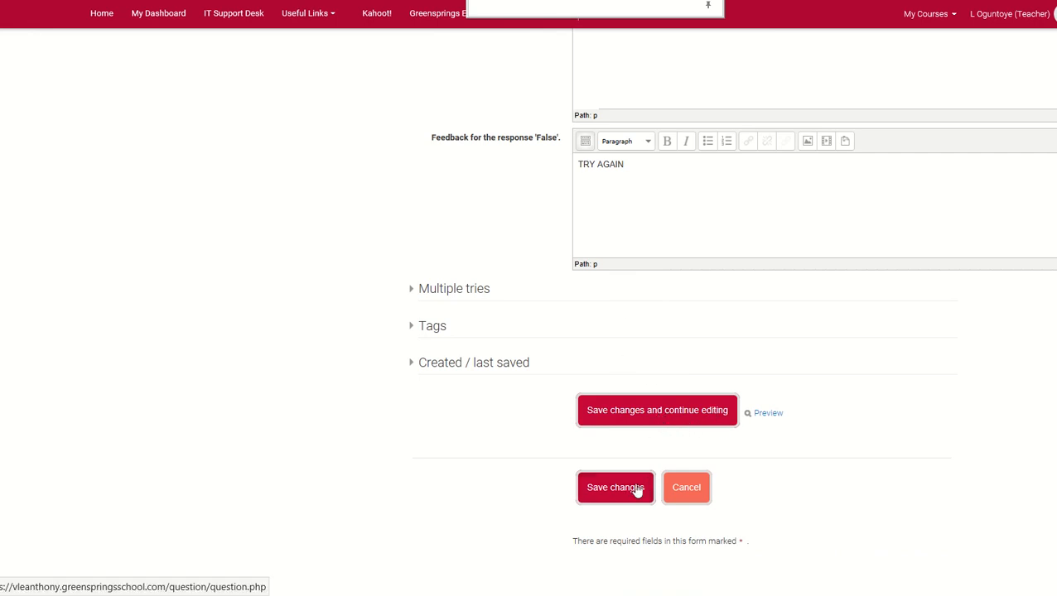
{"action": "left_click", "coordinate": [768, 414]}
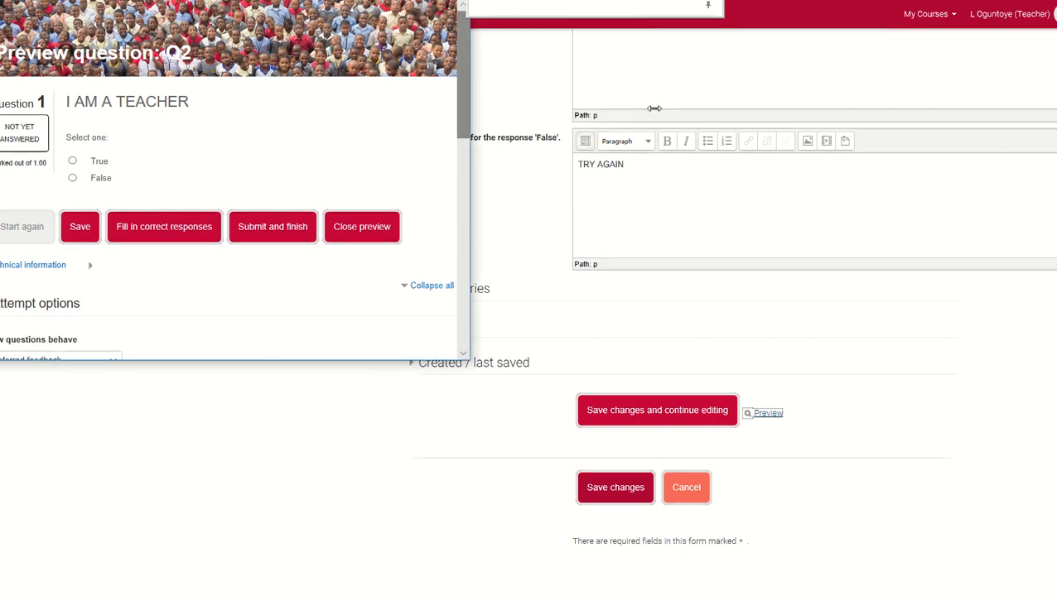
Enlarge Q2's preview, test it by submitting it unanswered and with False selected, and close the preview
{"action": "left_click_drag", "start_coordinate": [470, 66], "coordinate": [1054, 180]}
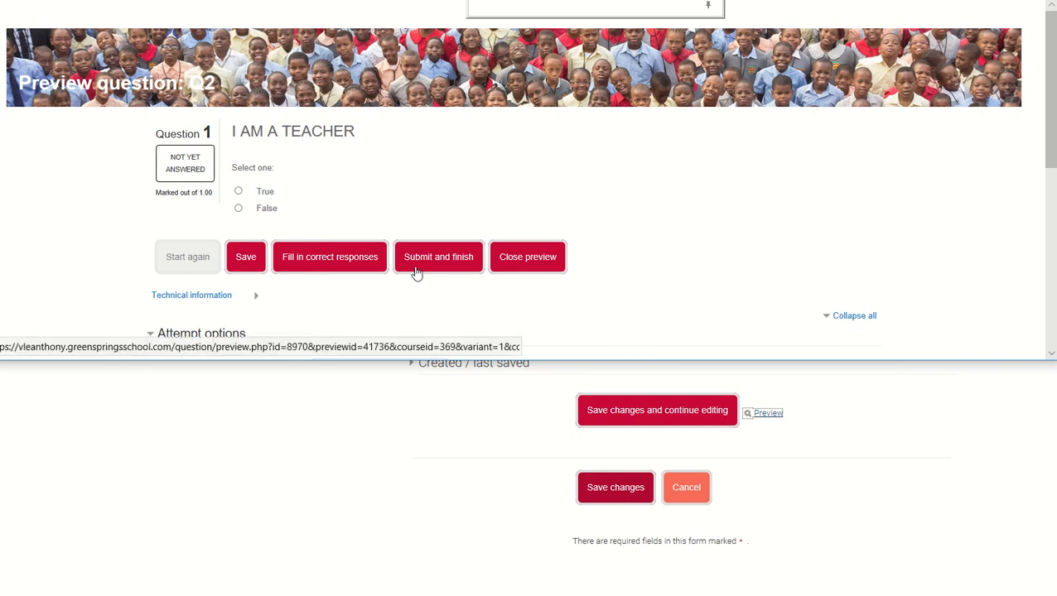
{"action": "left_click", "coordinate": [444, 259]}
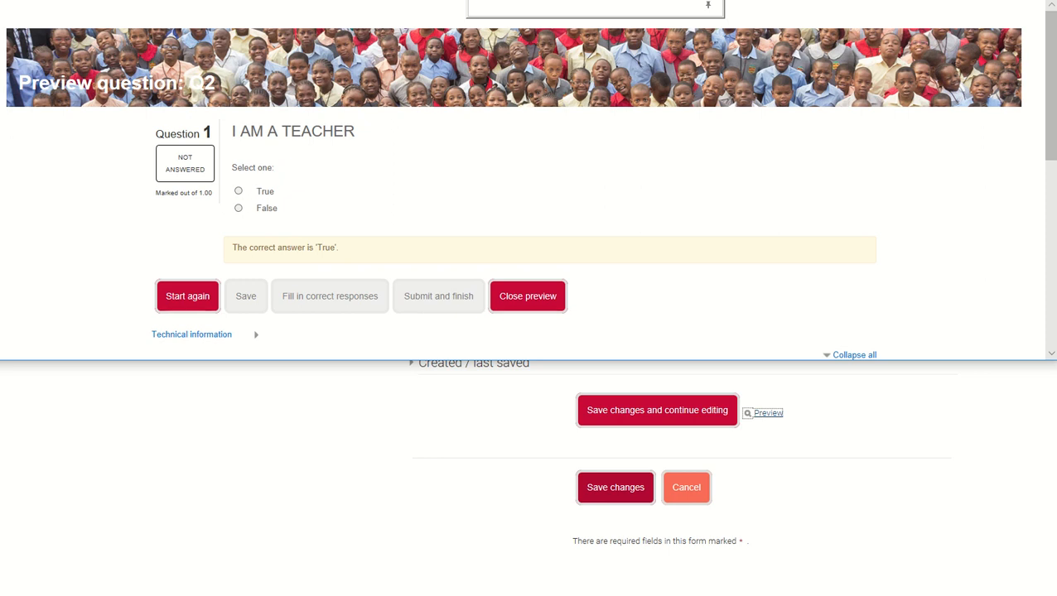
{"action": "left_click", "coordinate": [239, 191]}
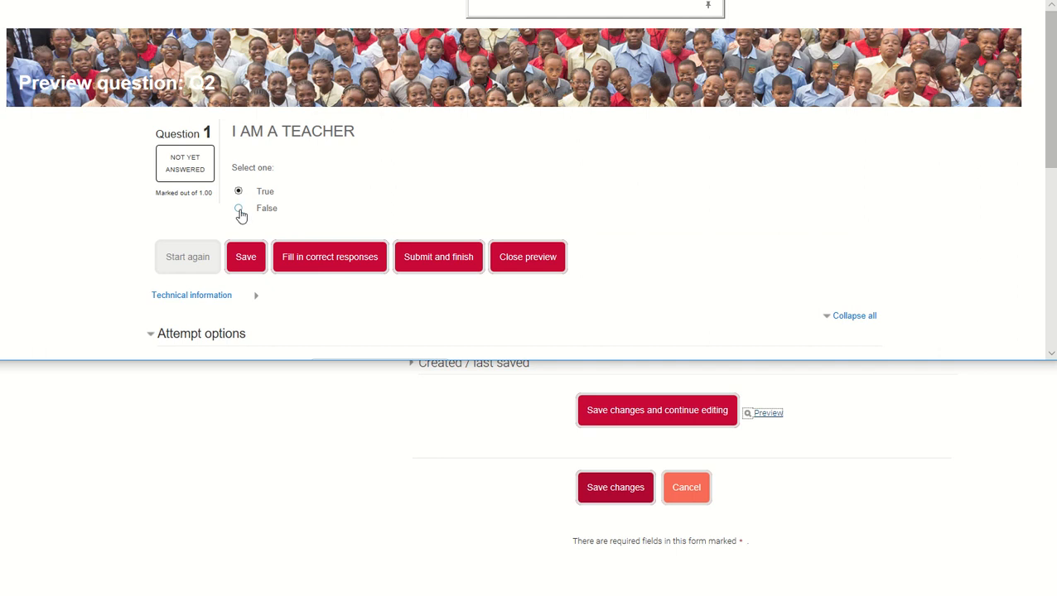
{"action": "left_click", "coordinate": [239, 210]}
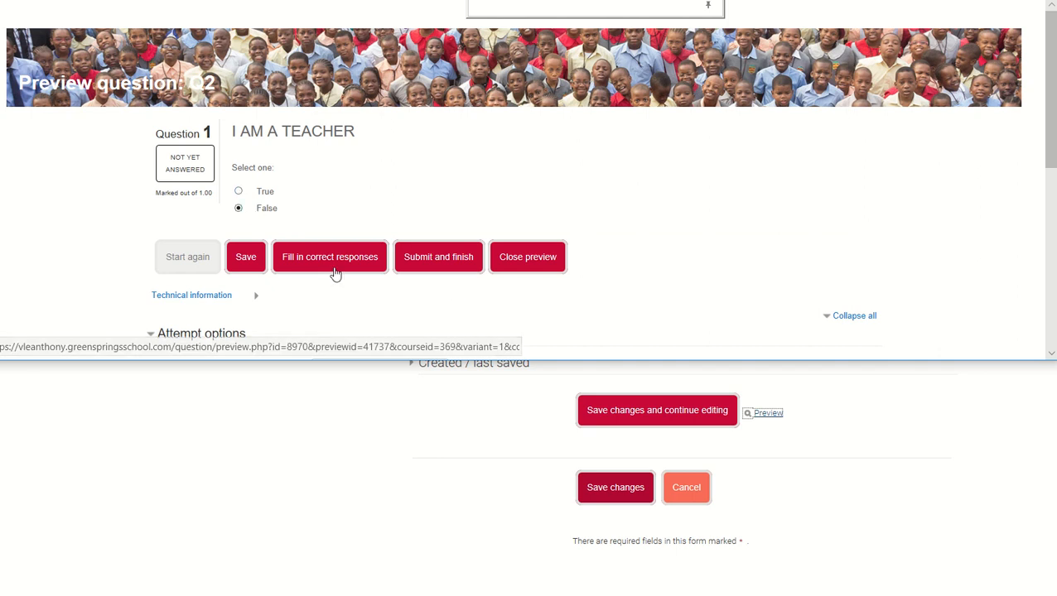
{"action": "left_click", "coordinate": [449, 267]}
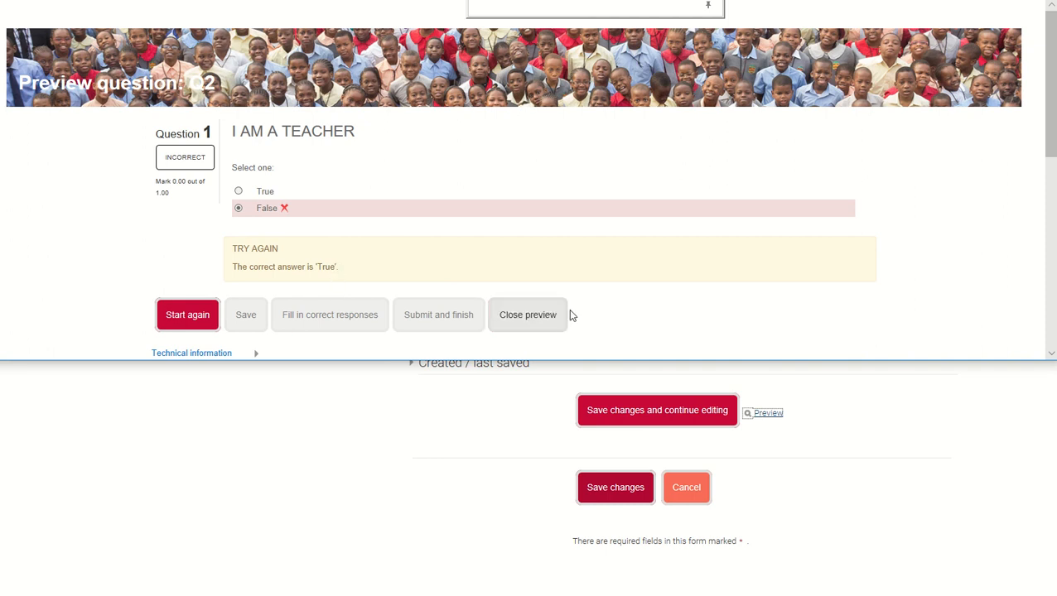
{"action": "left_click", "coordinate": [543, 322]}
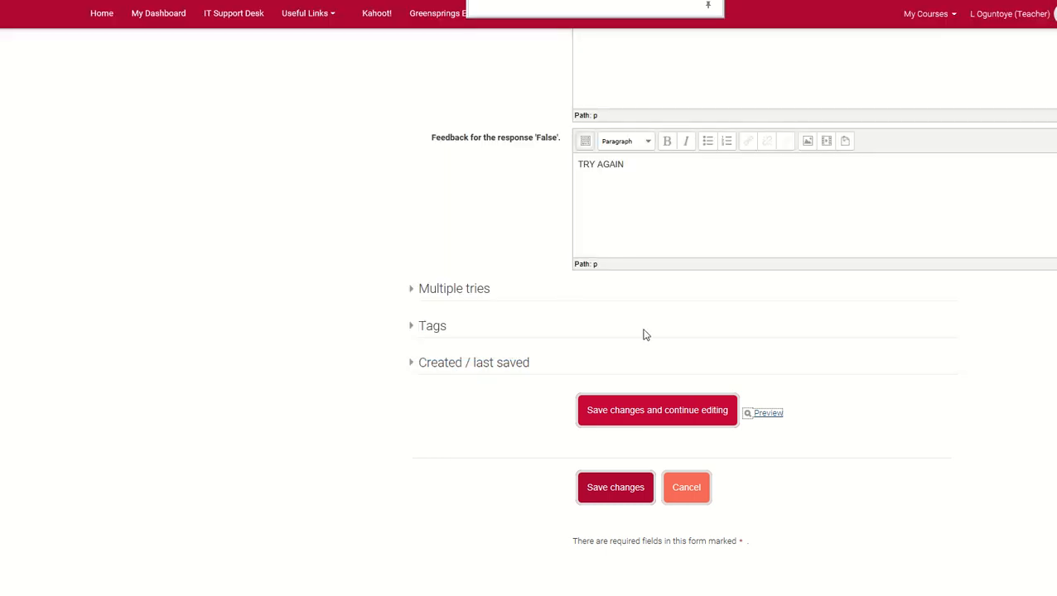
Save Q2's changes and open question Q3 from the quiz's question list for editing
{"action": "scroll", "coordinate": [667, 356], "scroll_direction": "up", "scroll_amount": 4}
{"action": "scroll", "coordinate": [668, 356], "scroll_direction": "up", "scroll_amount": 5}
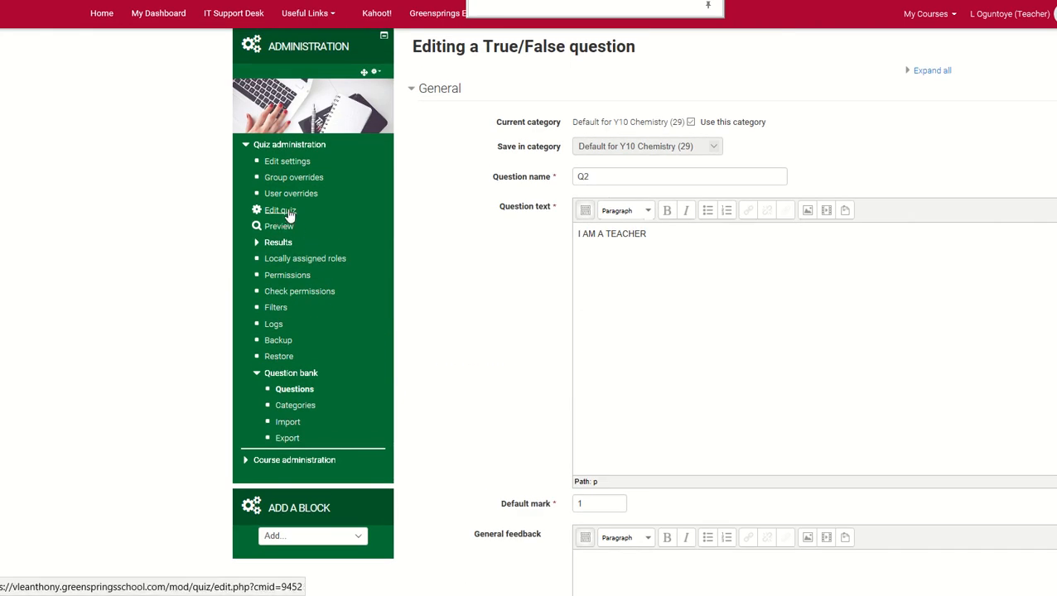
{"action": "scroll", "coordinate": [523, 368], "scroll_direction": "down", "scroll_amount": 10}
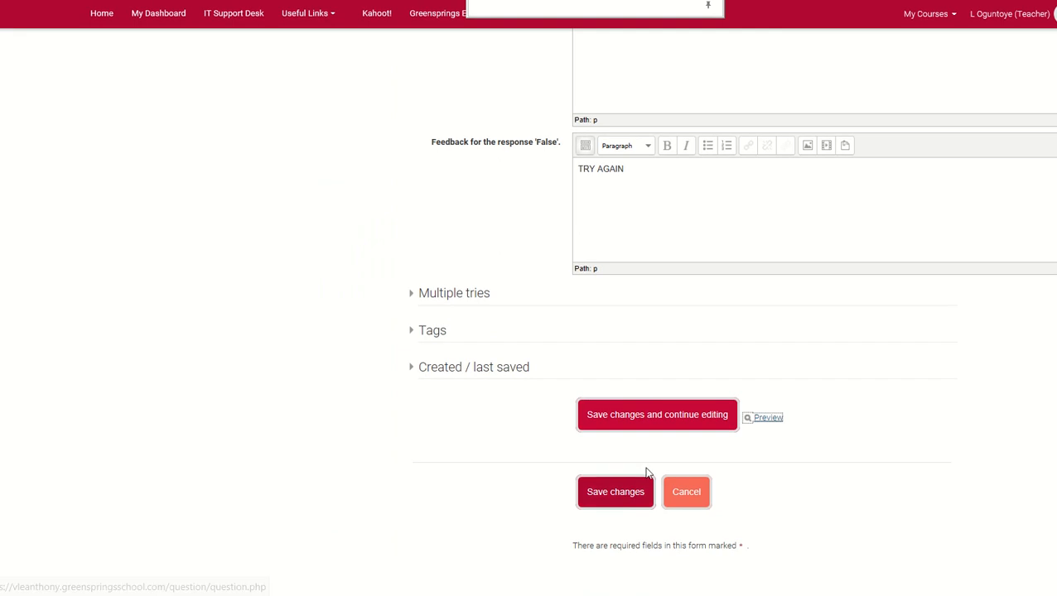
{"action": "left_click", "coordinate": [631, 494]}
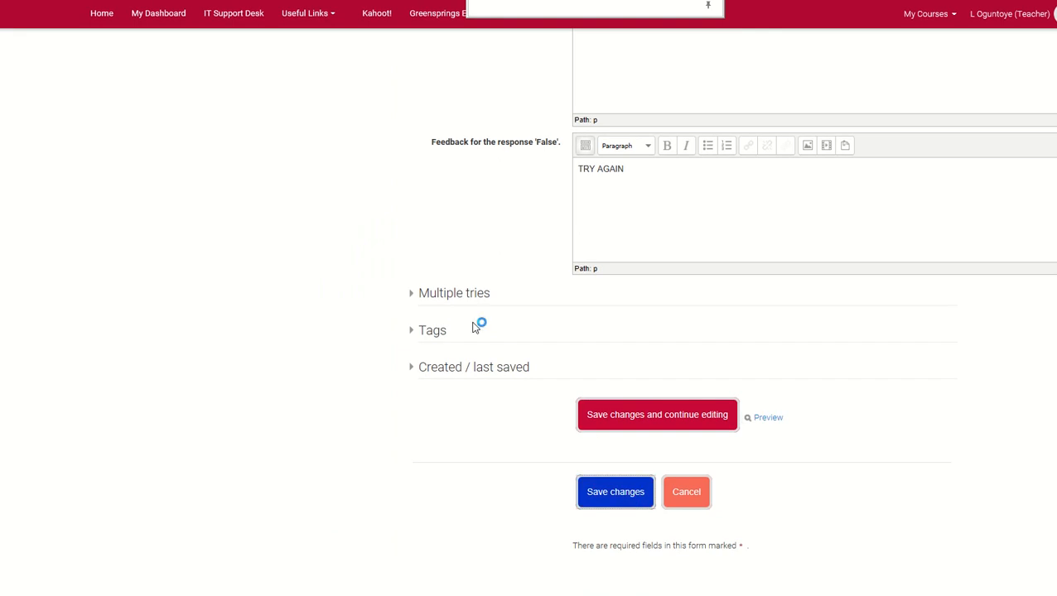
{"action": "scroll", "coordinate": [538, 344], "scroll_direction": "down", "scroll_amount": 3}
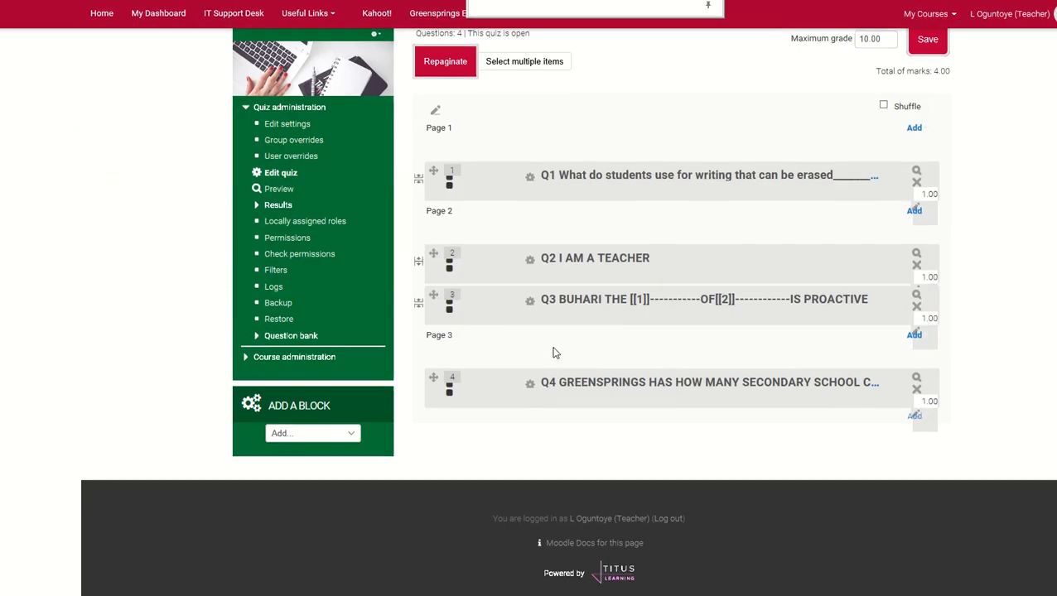
{"action": "left_click", "coordinate": [596, 305]}
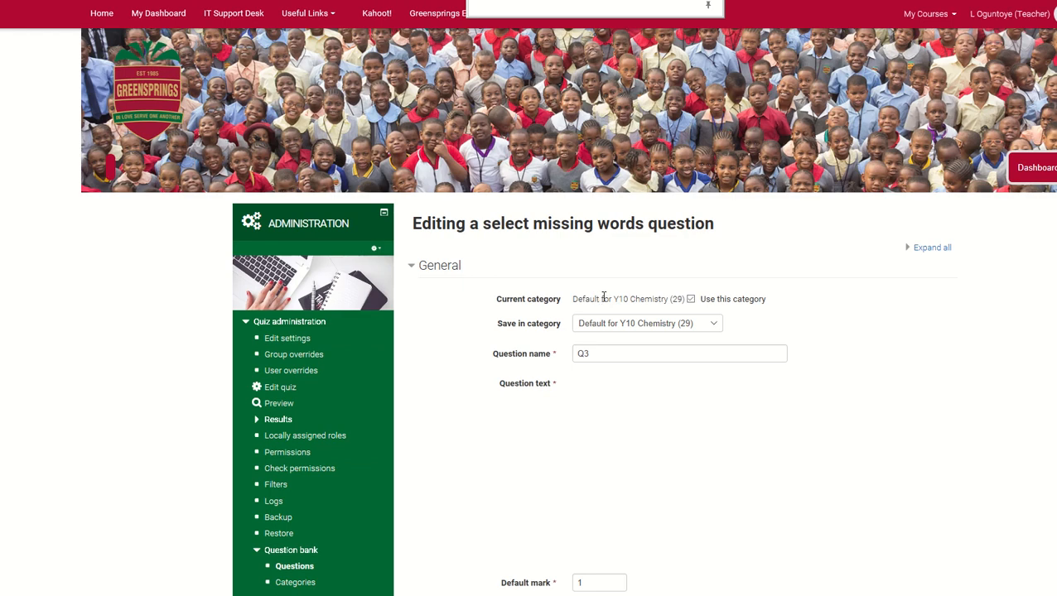
Remove the dashes after the [[1]] and [[2]] placeholders in Q3's question text
{"action": "scroll", "coordinate": [716, 337], "scroll_direction": "down", "scroll_amount": 3}
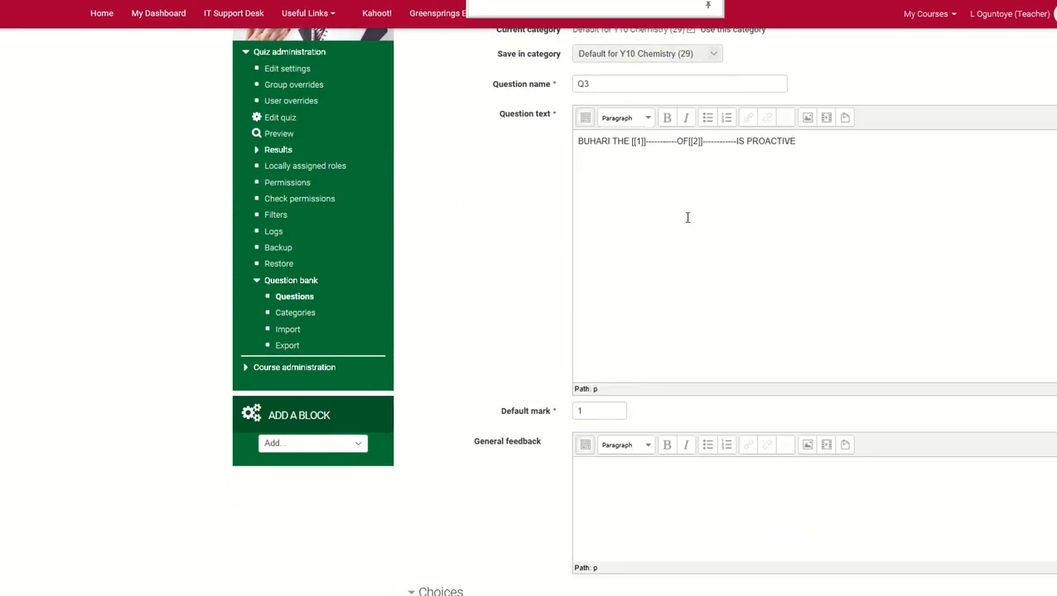
{"action": "scroll", "coordinate": [687, 217], "scroll_direction": "up", "scroll_amount": 1}
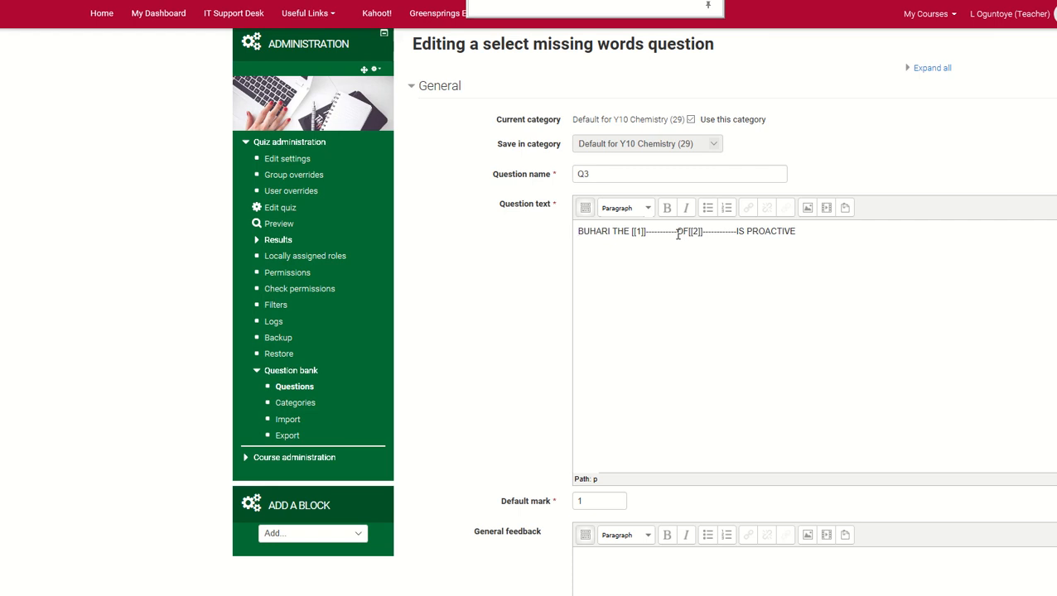
{"action": "key", "text": "BackSpace"}
{"action": "key", "text": "BackSpace"}
{"action": "key", "text": "BackSpace"}
{"action": "key", "text": "BackSpace"}
{"action": "key", "text": "BackSpace"}
{"action": "key", "text": "BackSpace"}
{"action": "key", "text": "BackSpace"}
{"action": "key", "text": "BackSpace"}
{"action": "key", "text": "BackSpace"}
{"action": "key", "text": "BackSpace"}
{"action": "key", "text": "BackSpace"}
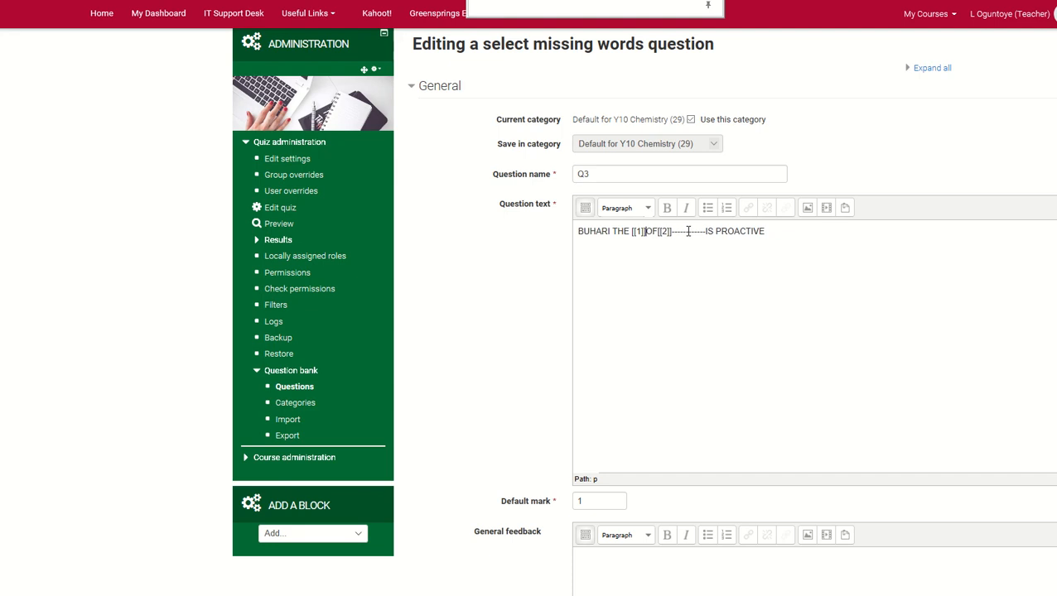
{"action": "key", "text": "BackSpace"}
{"action": "key", "text": "BackSpace"}
{"action": "key", "text": "BackSpace"}
{"action": "key", "text": "BackSpace"}
{"action": "key", "text": "BackSpace"}
{"action": "key", "text": "BackSpace"}
{"action": "key", "text": "BackSpace"}
{"action": "key", "text": "BackSpace"}
{"action": "key", "text": "BackSpace"}
{"action": "key", "text": "BackSpace"}
{"action": "key", "text": "BackSpace"}
{"action": "key", "text": "BackSpace"}
{"action": "key", "text": "BackSpace"}
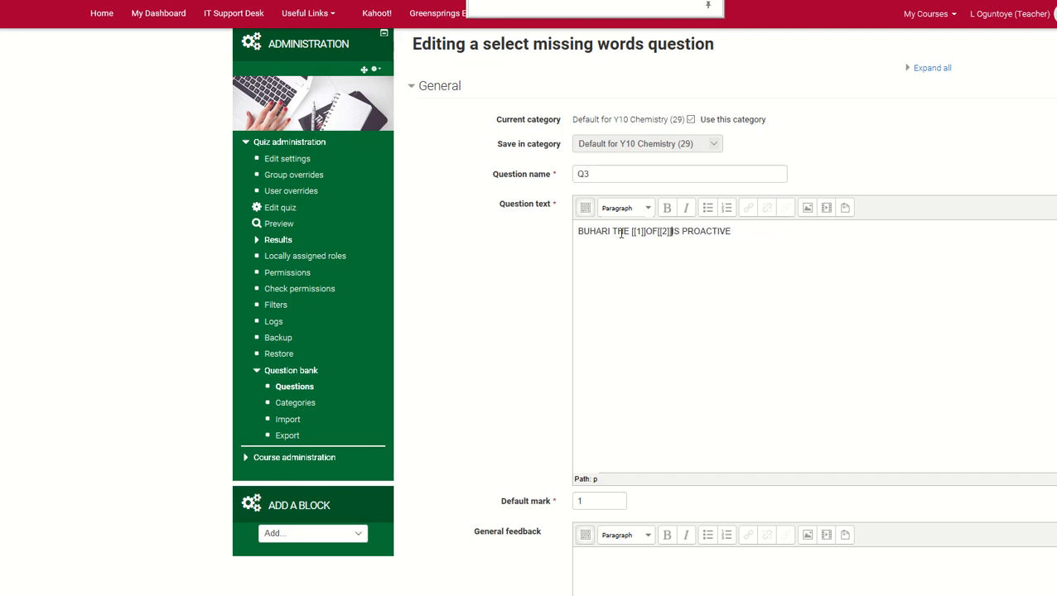
Insert spaces around the [[1]] and [[2]] placeholders in Q3's question text to separate them from the words
{"action": "left_click", "coordinate": [636, 233]}
{"action": "left_click", "coordinate": [656, 229]}
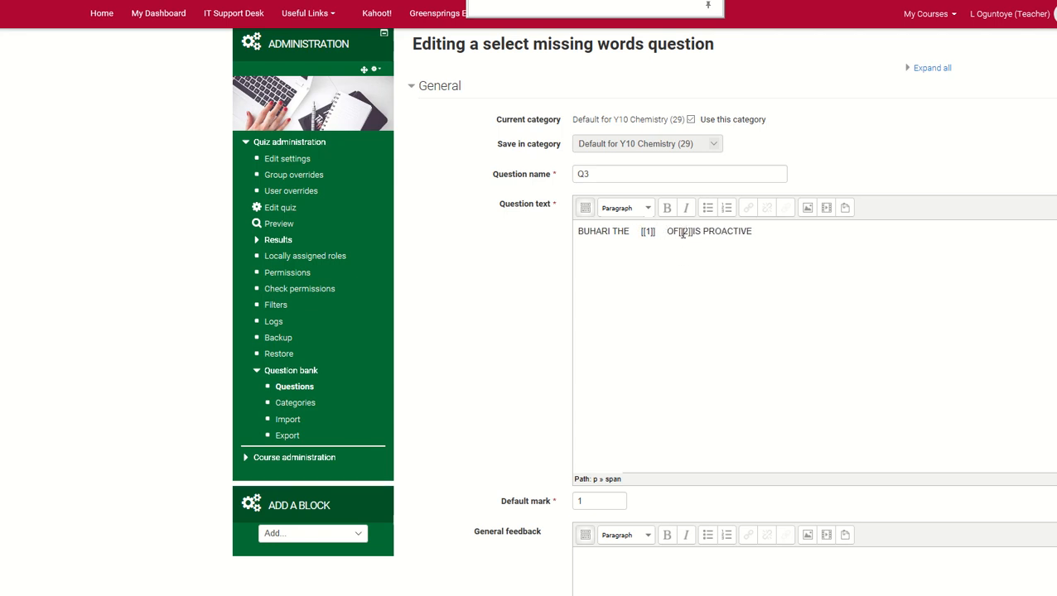
{"action": "left_click", "coordinate": [679, 233]}
{"action": "left_click", "coordinate": [703, 231]}
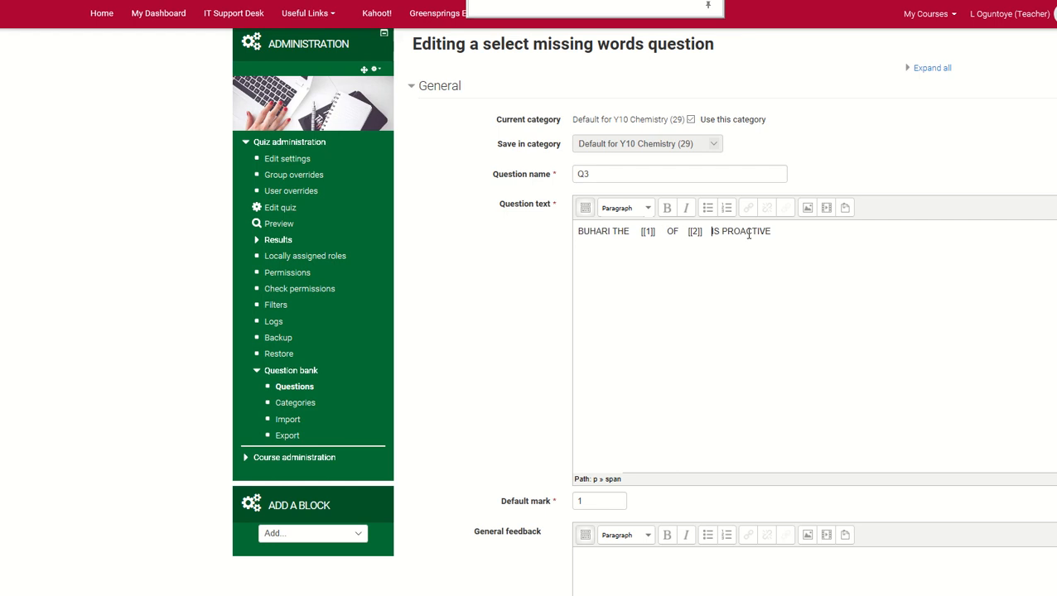
Examine Q3's placeholders, its PRESIDENT and NIGERIA answer choices, and the group options available for Choice 2
{"action": "double_click", "coordinate": [696, 232]}
{"action": "left_click", "coordinate": [690, 235]}
{"action": "double_click", "coordinate": [690, 232]}
{"action": "left_click", "coordinate": [650, 325]}
{"action": "scroll", "coordinate": [695, 287], "scroll_direction": "down", "scroll_amount": 1}
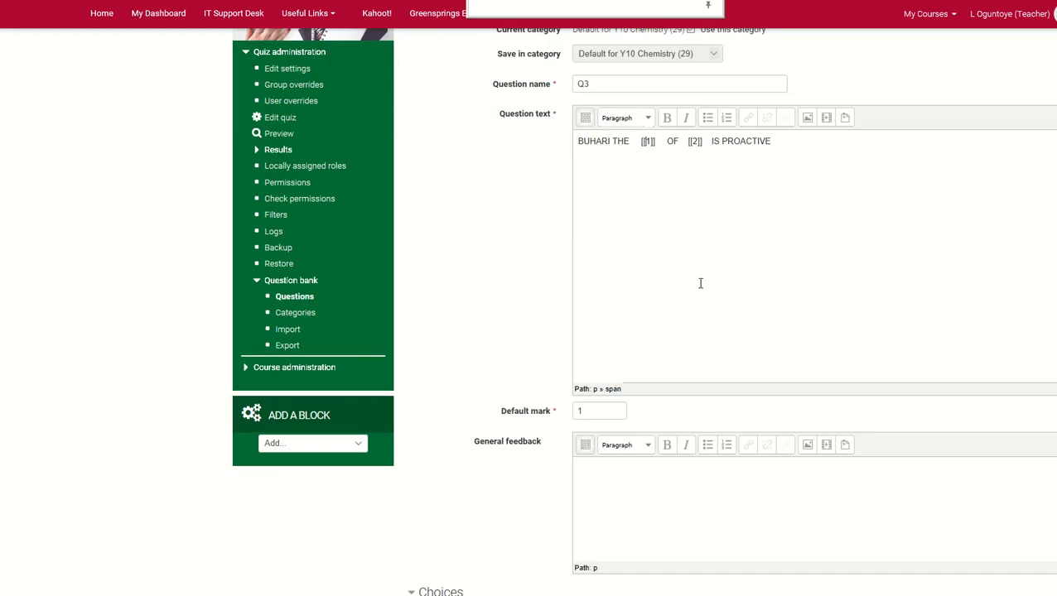
{"action": "scroll", "coordinate": [600, 412], "scroll_direction": "down", "scroll_amount": 5}
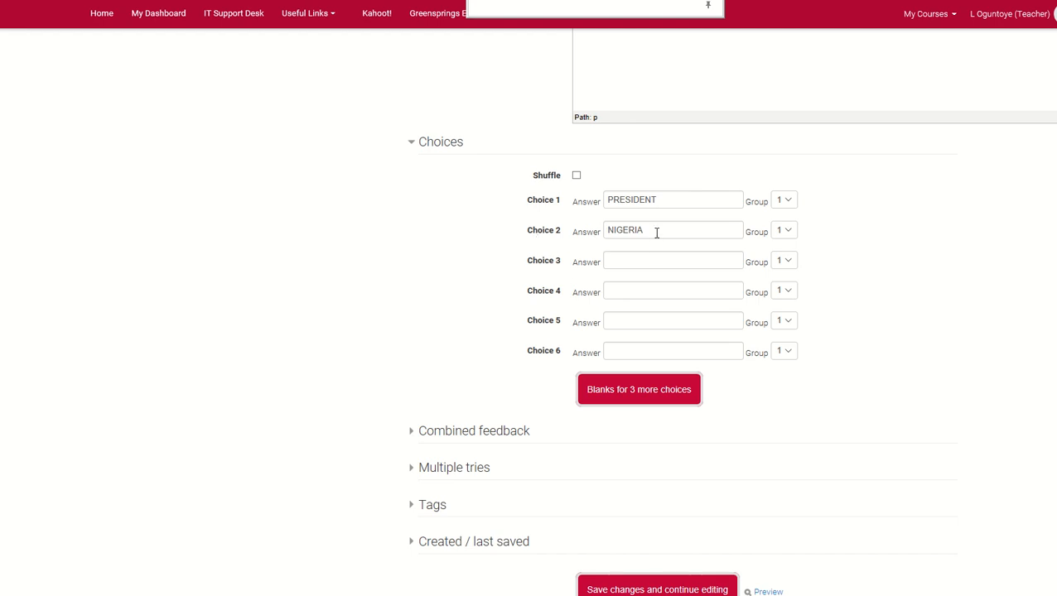
{"action": "left_click", "coordinate": [786, 232]}
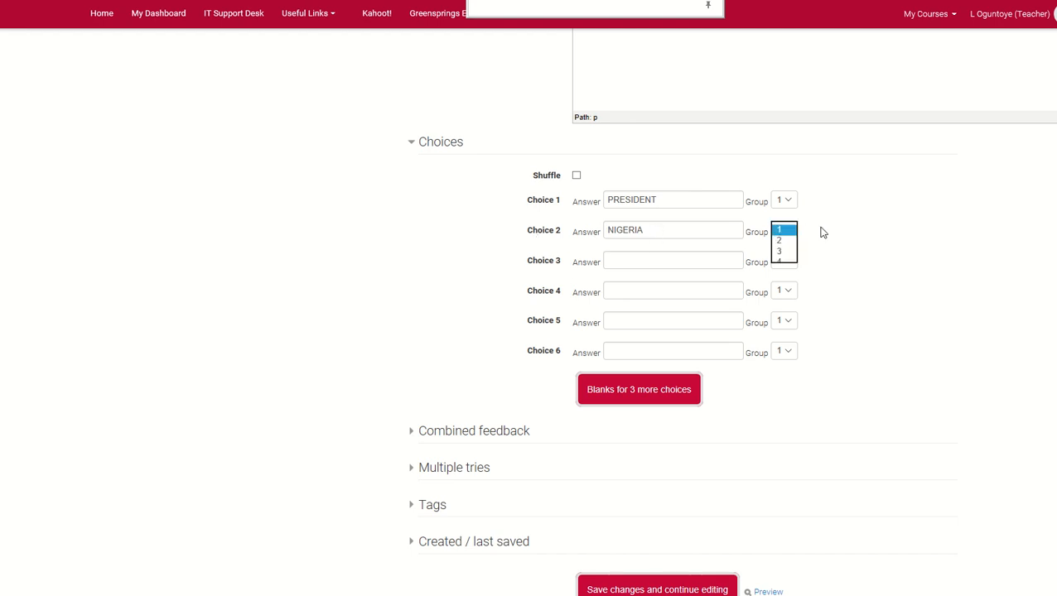
{"action": "left_click", "coordinate": [868, 238]}
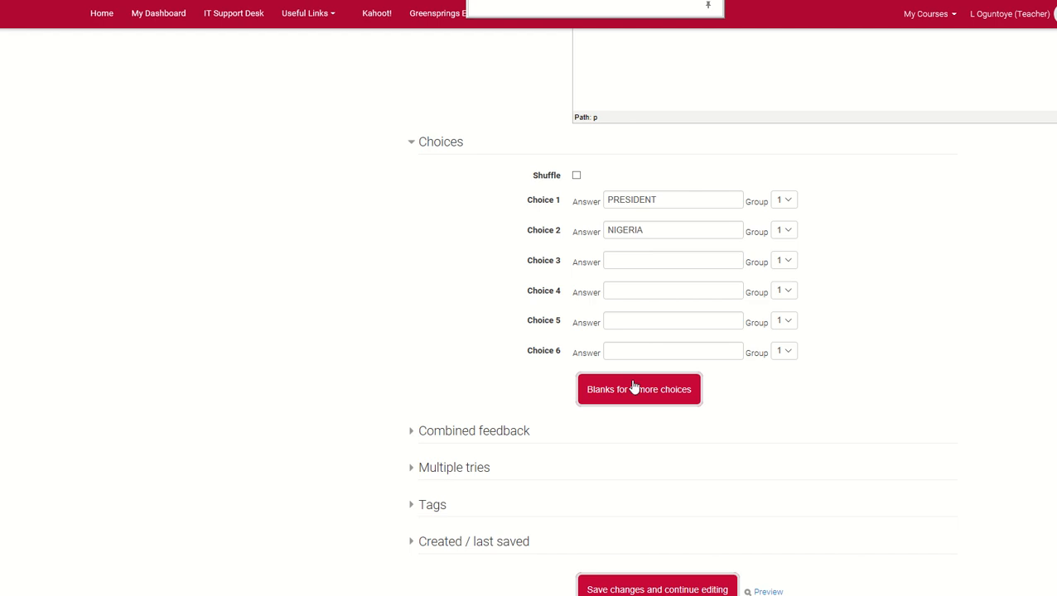
Set Q3's penalty for each incorrect try to 0% and save the question's changes
{"action": "scroll", "coordinate": [607, 403], "scroll_direction": "down", "scroll_amount": 2}
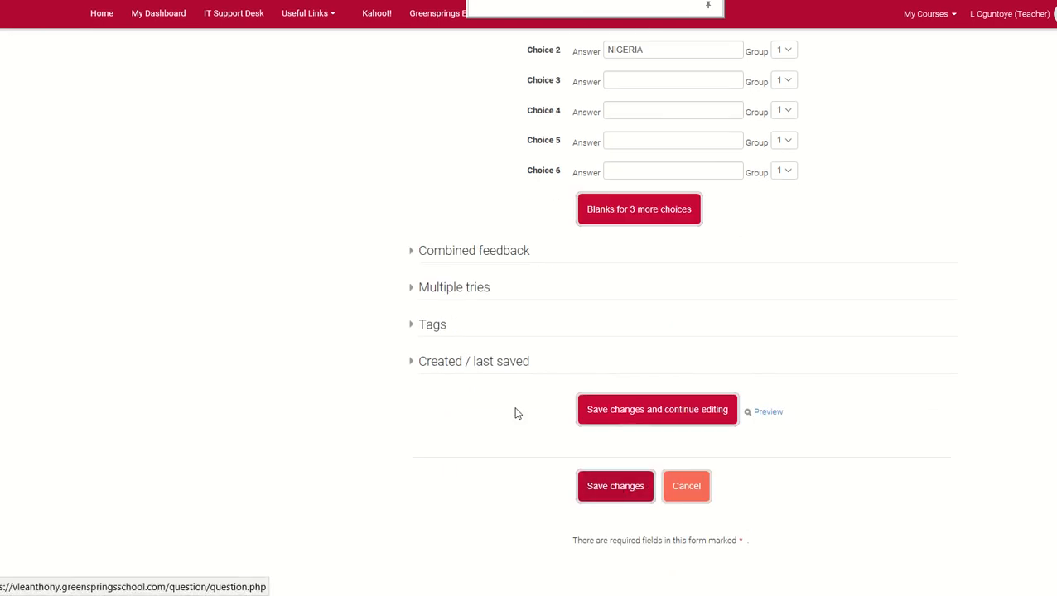
{"action": "left_click", "coordinate": [468, 287]}
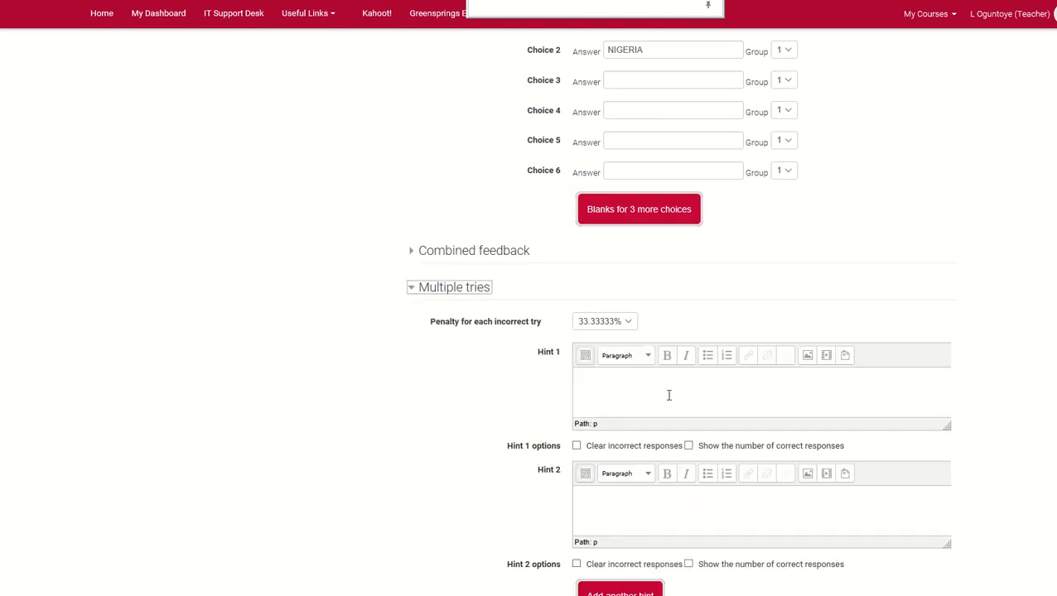
{"action": "left_click", "coordinate": [624, 325]}
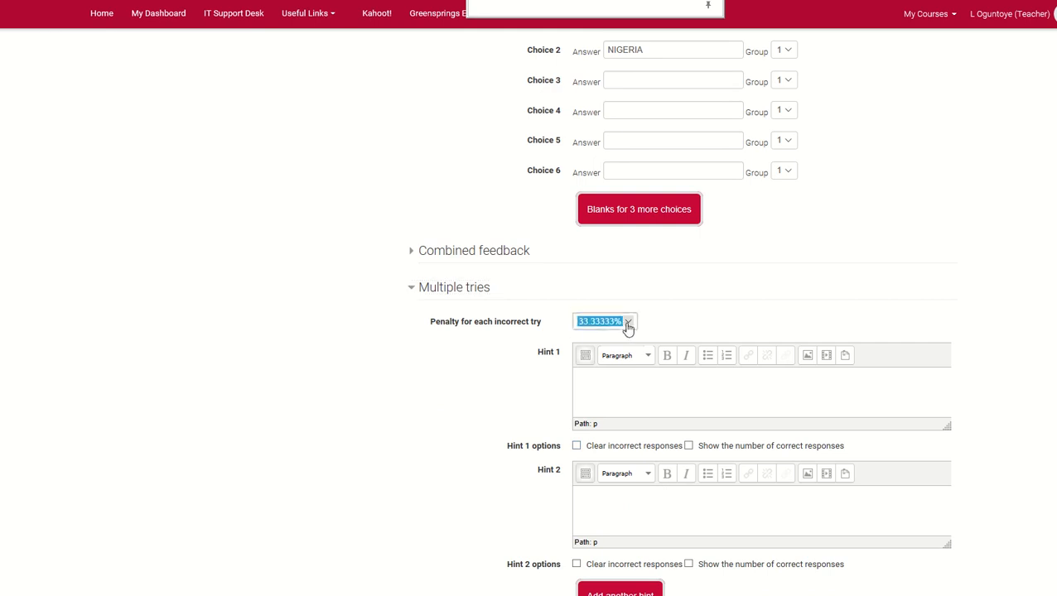
{"action": "left_click", "coordinate": [600, 365]}
{"action": "left_click", "coordinate": [418, 292]}
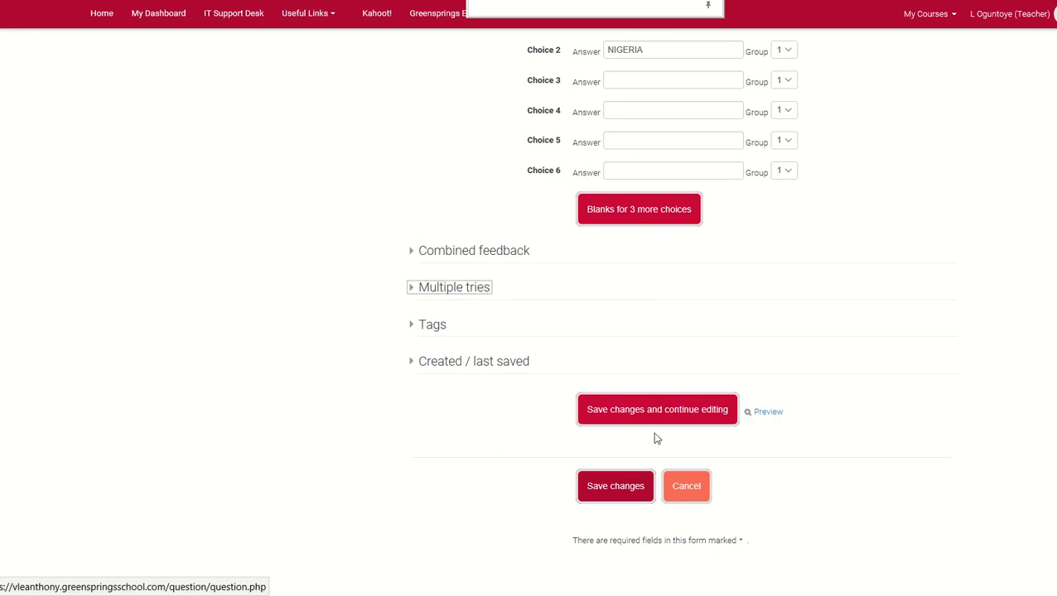
{"action": "left_click", "coordinate": [624, 489]}
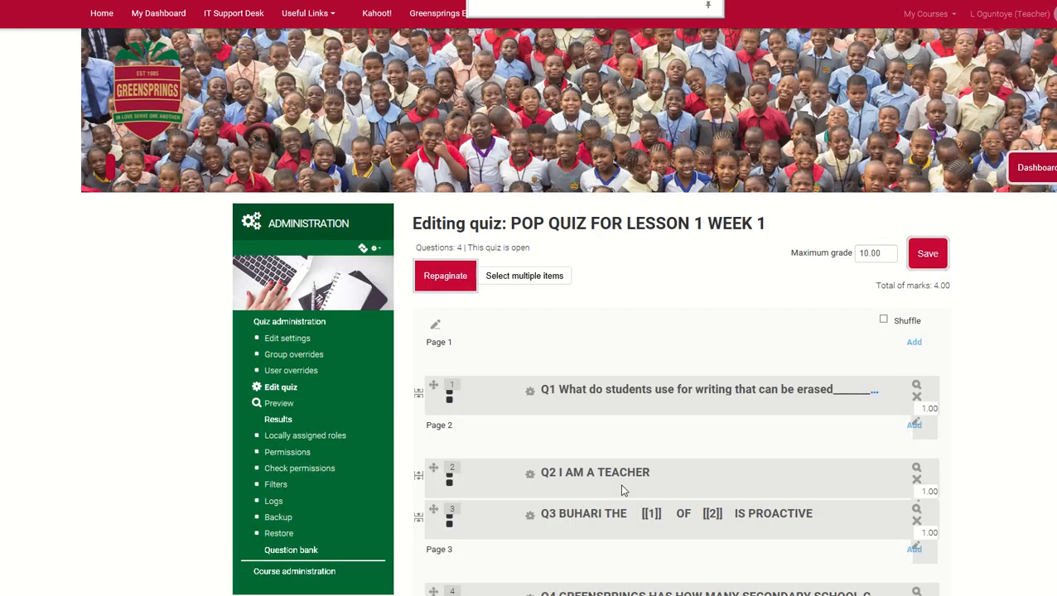
Reopen question Q3 for editing and open its question preview
{"action": "scroll", "coordinate": [620, 483], "scroll_direction": "down", "scroll_amount": 2}
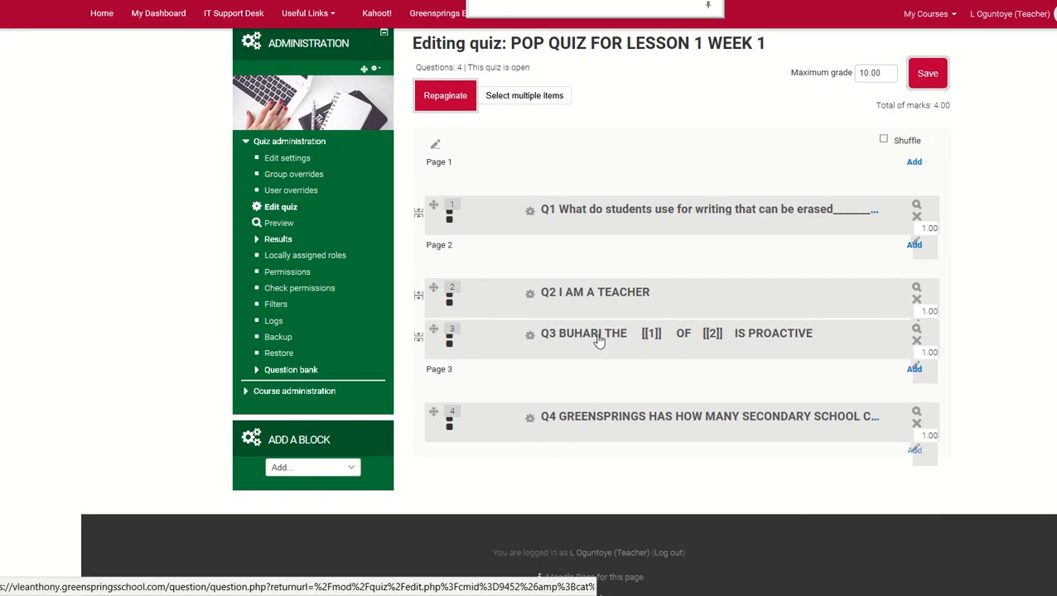
{"action": "left_click", "coordinate": [599, 339]}
{"action": "scroll", "coordinate": [646, 429], "scroll_direction": "down", "scroll_amount": 4}
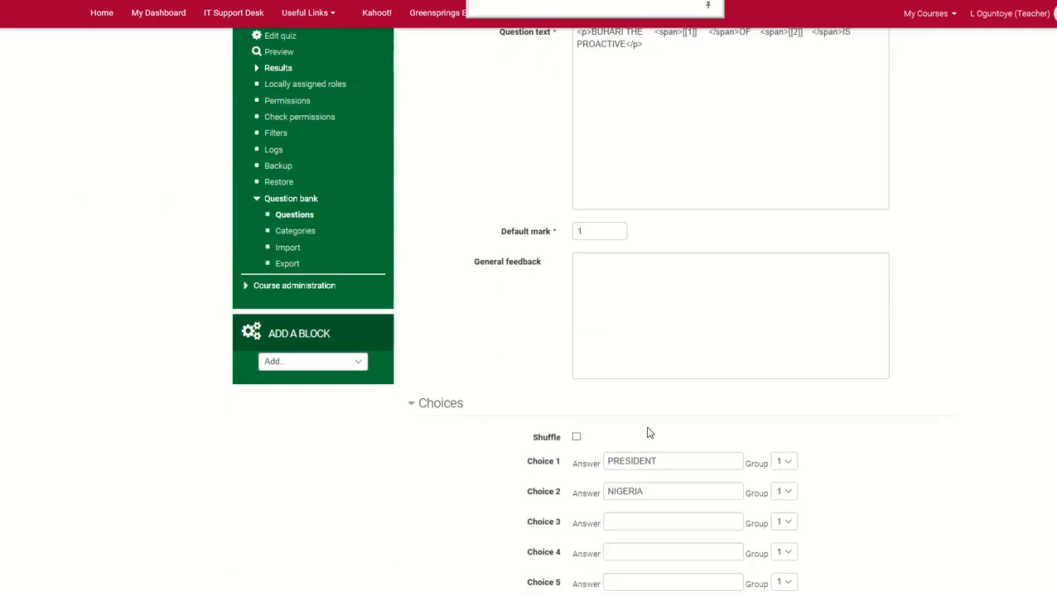
{"action": "scroll", "coordinate": [648, 432], "scroll_direction": "down", "scroll_amount": 7}
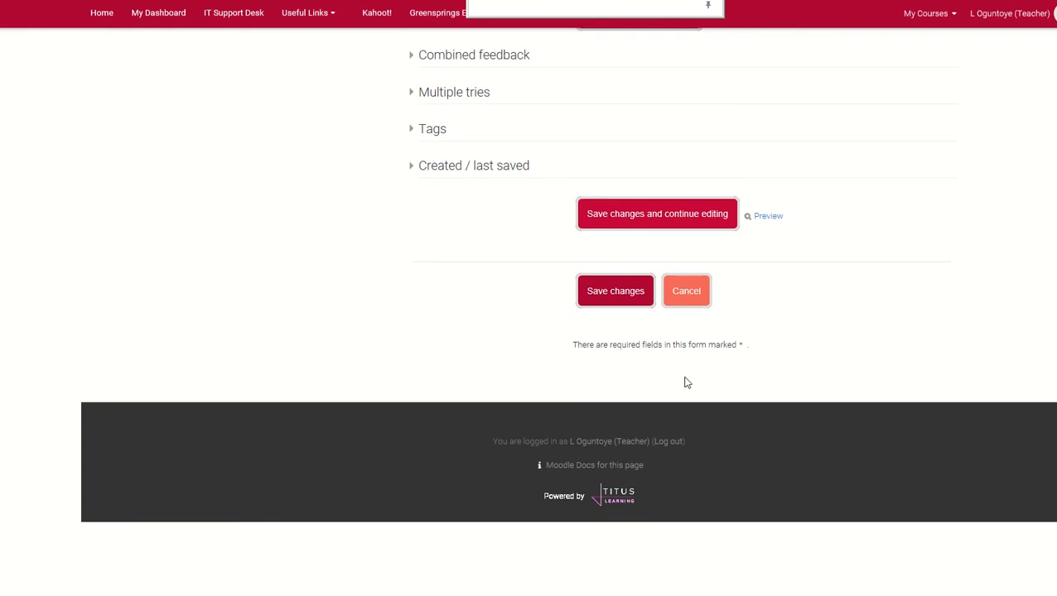
{"action": "scroll", "coordinate": [762, 236], "scroll_direction": "up", "scroll_amount": 1}
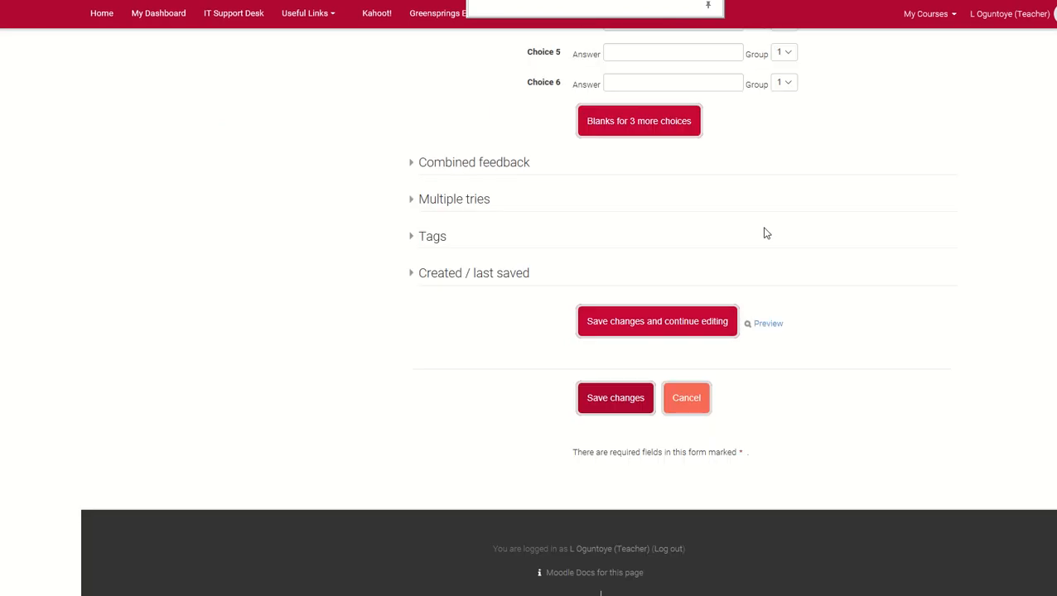
{"action": "left_click", "coordinate": [758, 331]}
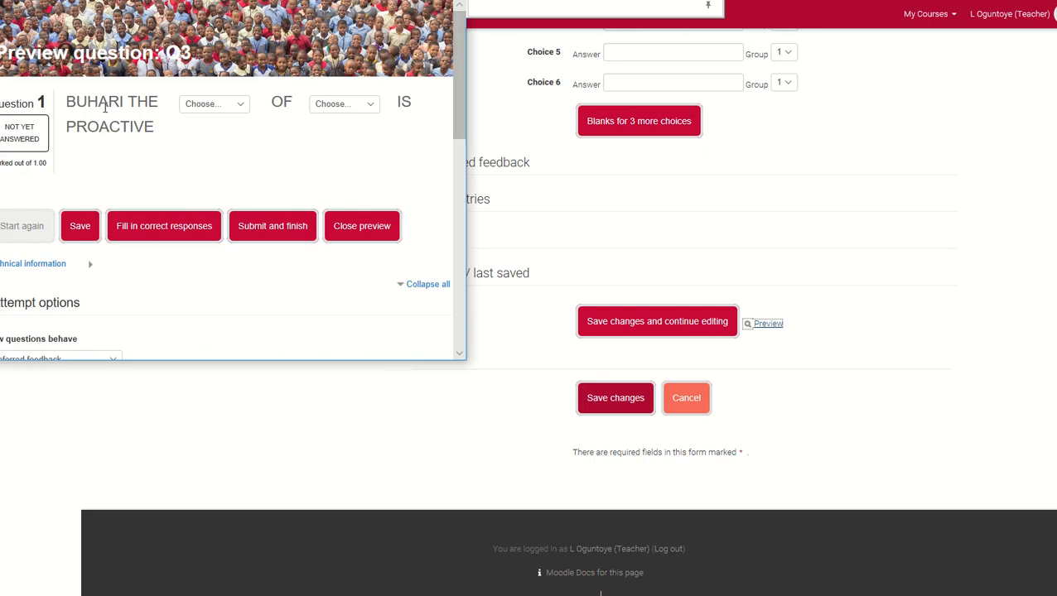
Answer the Q3 preview with PRESIDENT and NIGERIA, fill in the correct responses, submit the attempt and close the preview
{"action": "left_click", "coordinate": [240, 112]}
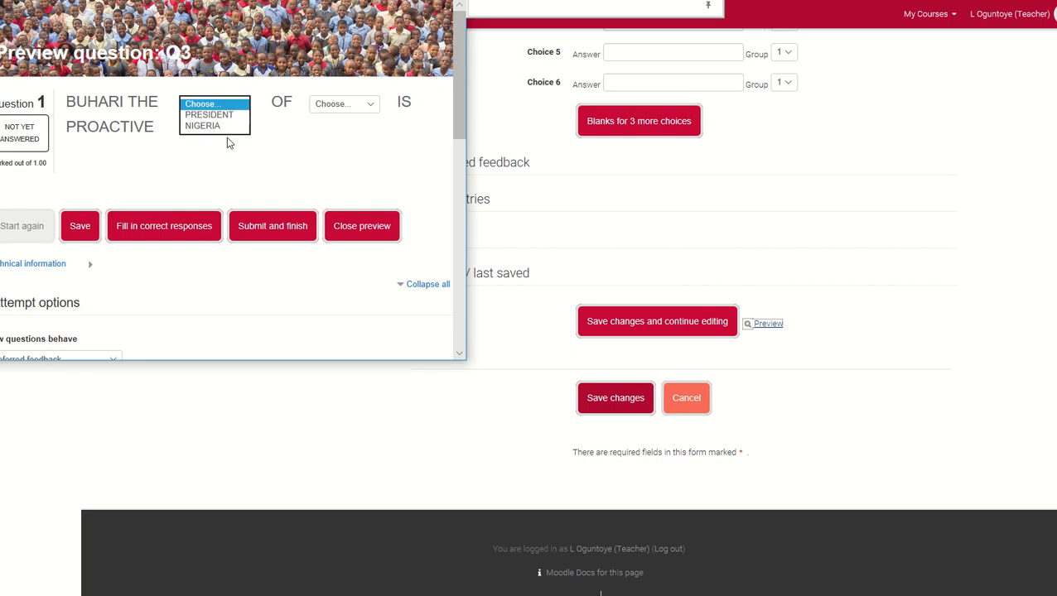
{"action": "left_click", "coordinate": [234, 115]}
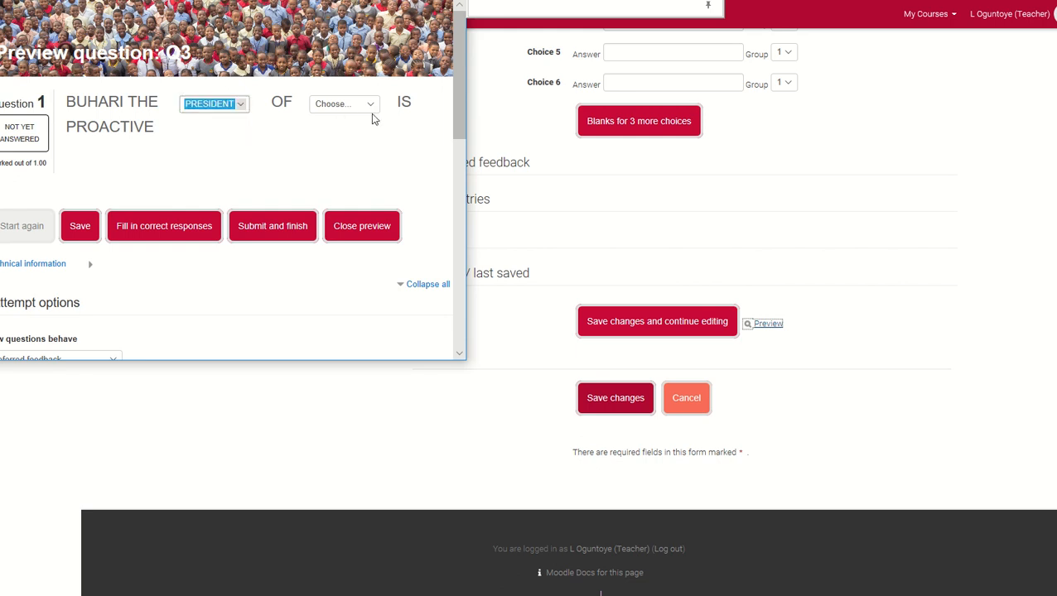
{"action": "left_click", "coordinate": [370, 108]}
{"action": "left_click", "coordinate": [348, 129]}
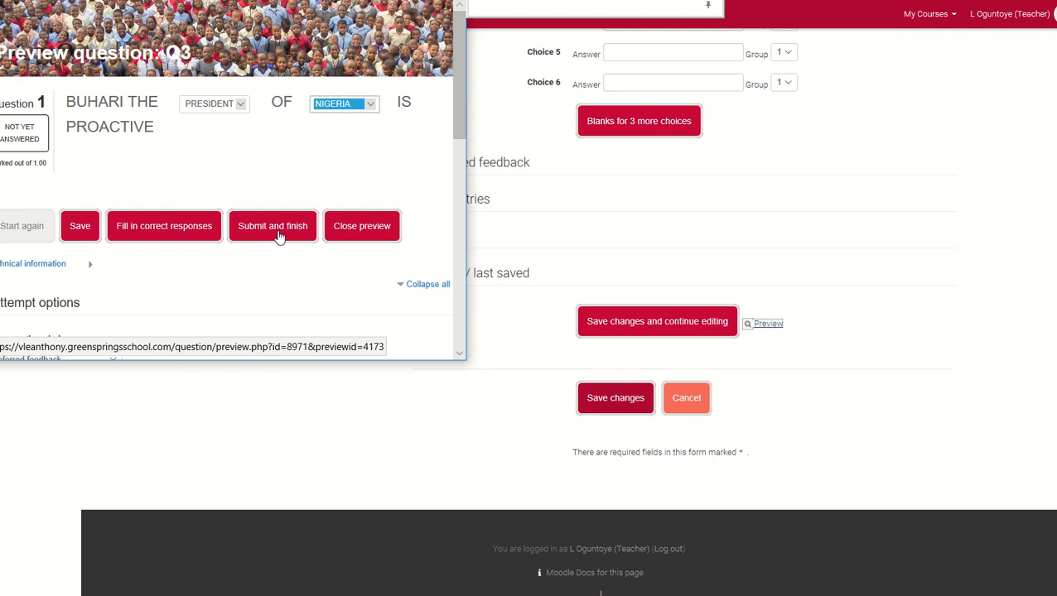
{"action": "left_click", "coordinate": [193, 230]}
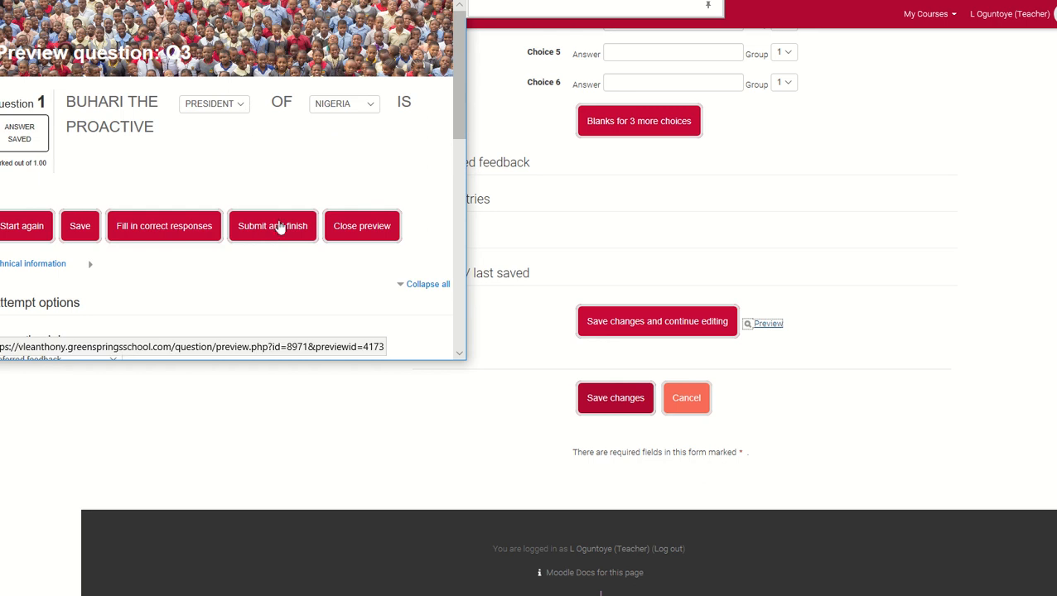
{"action": "left_click", "coordinate": [279, 226]}
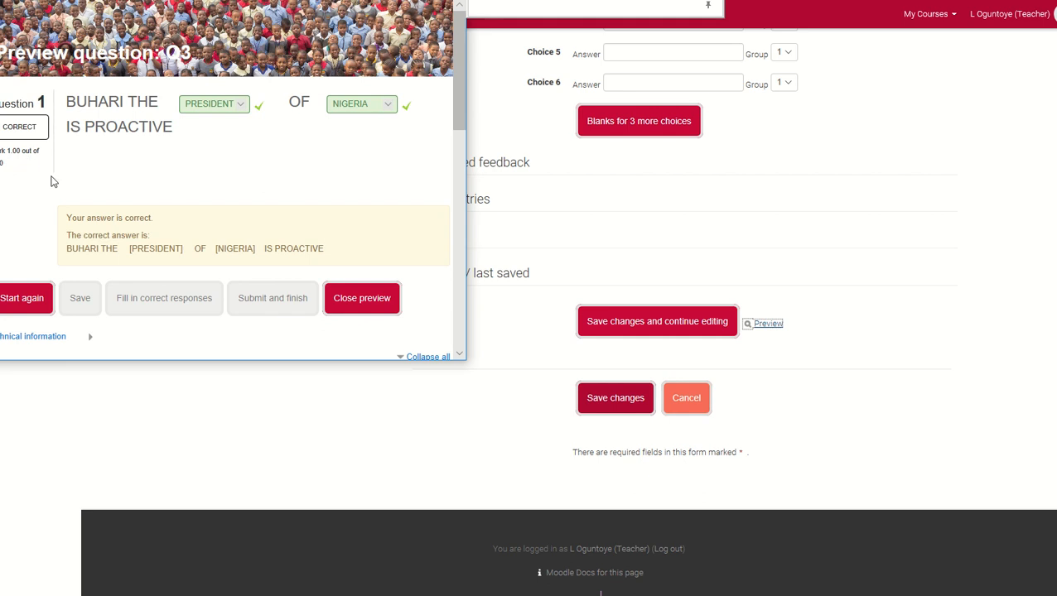
{"action": "left_click", "coordinate": [383, 308]}
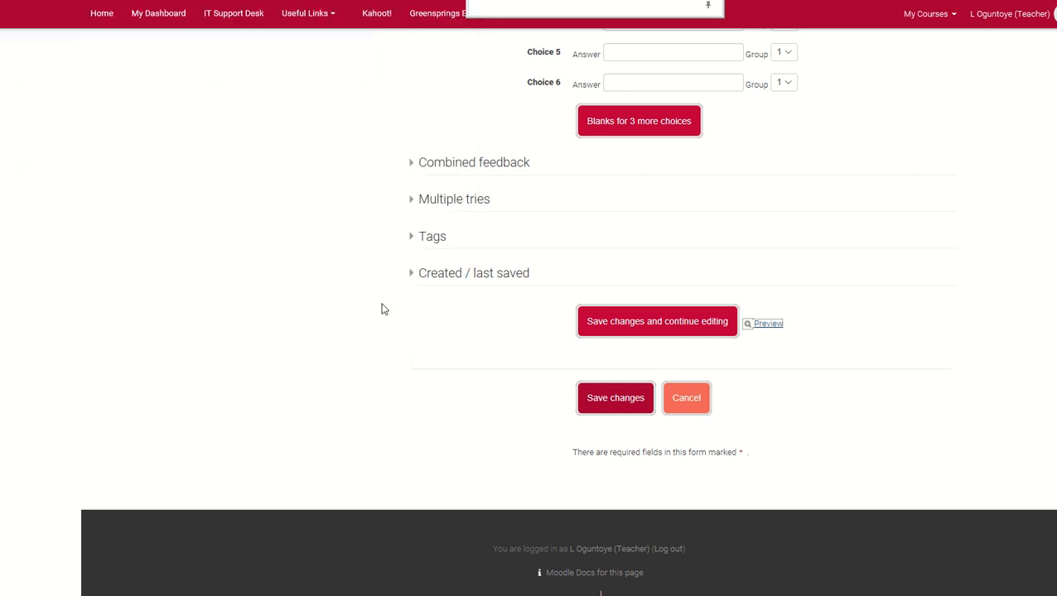
Save Q3 and return to the quiz's question list to open multiple choice question Q4 for editing
{"action": "left_click", "coordinate": [604, 319]}
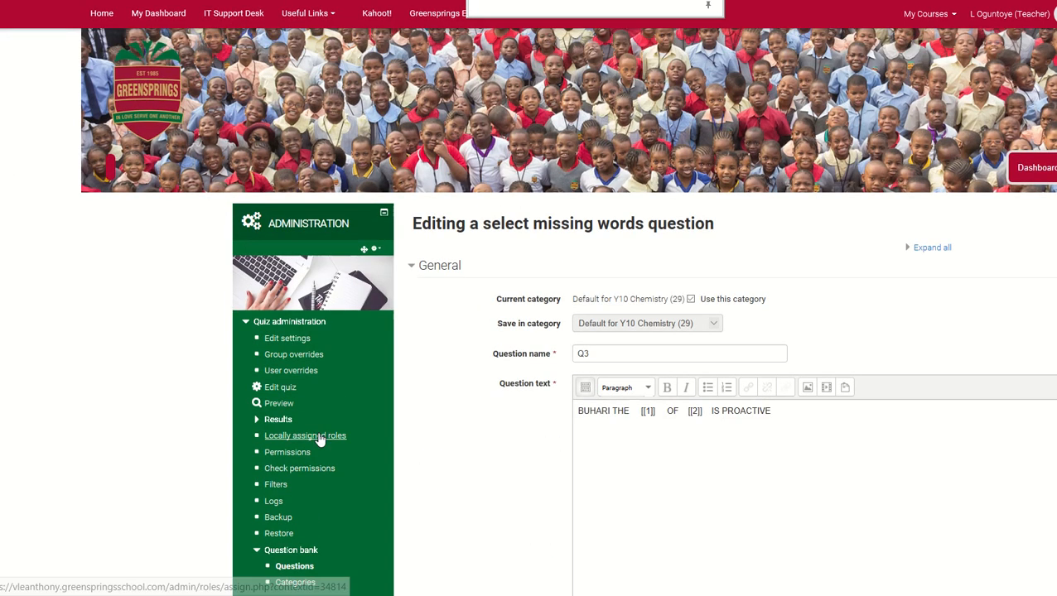
{"action": "left_click", "coordinate": [287, 394]}
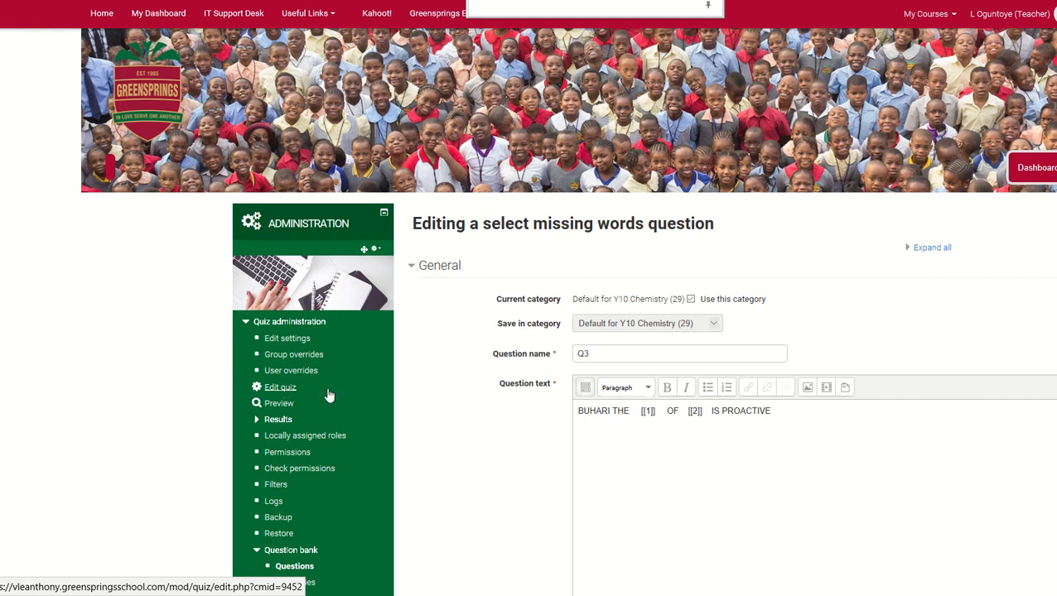
{"action": "scroll", "coordinate": [625, 517], "scroll_direction": "down", "scroll_amount": 1}
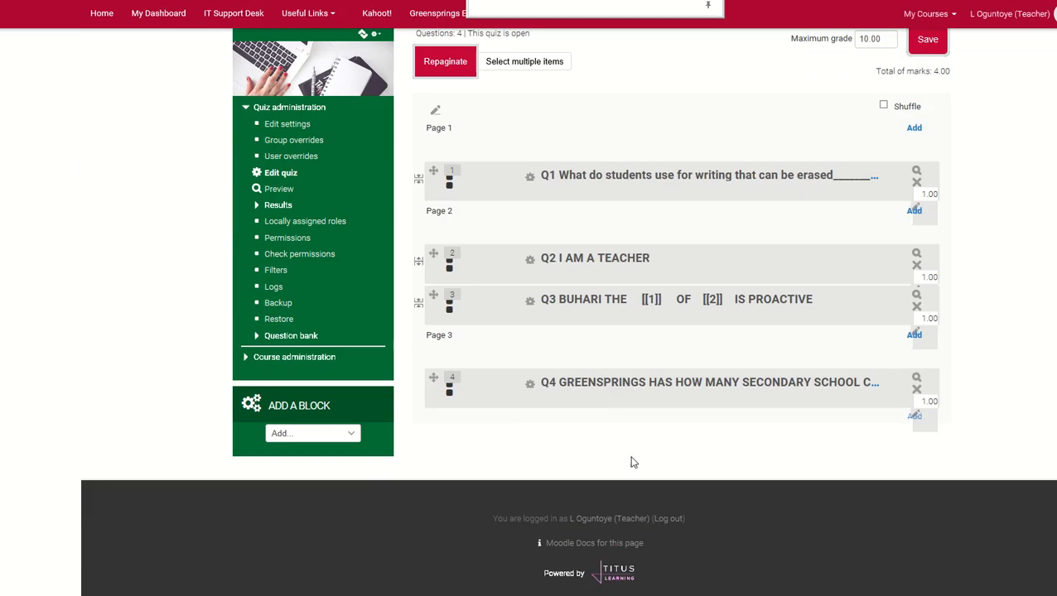
{"action": "left_click", "coordinate": [610, 392]}
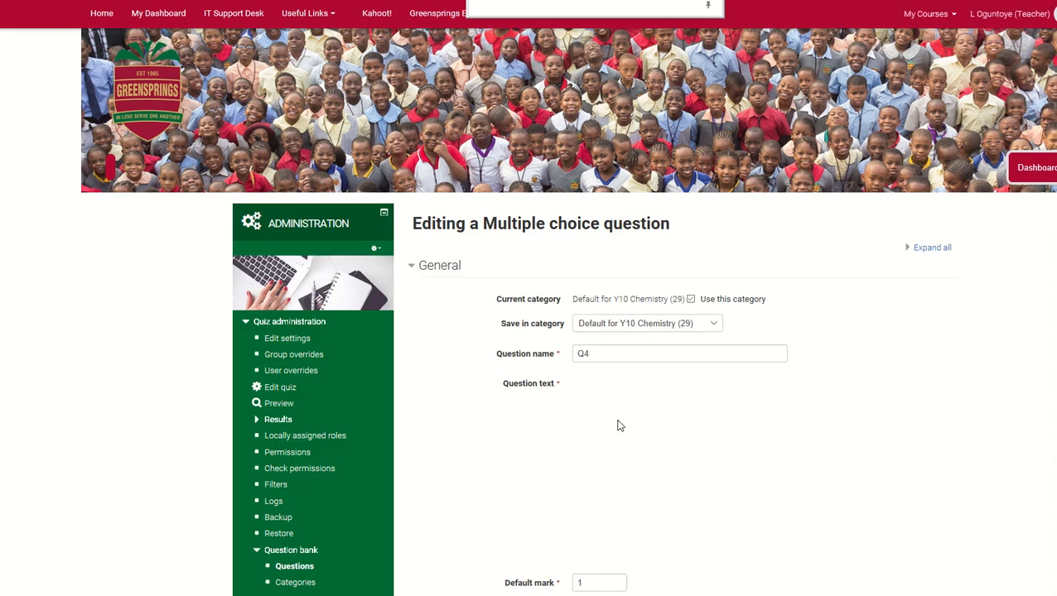
Examine Q4's question text, answer choices and grades, and the available numbering styles for the choices
{"action": "scroll", "coordinate": [617, 426], "scroll_direction": "down", "scroll_amount": 3}
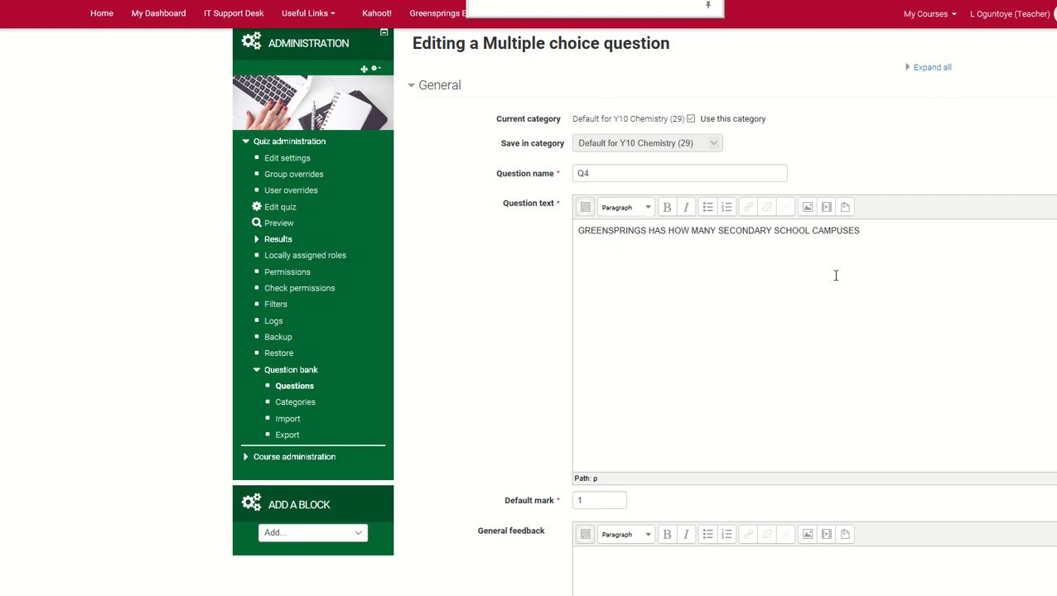
{"action": "scroll", "coordinate": [797, 271], "scroll_direction": "down", "scroll_amount": 3}
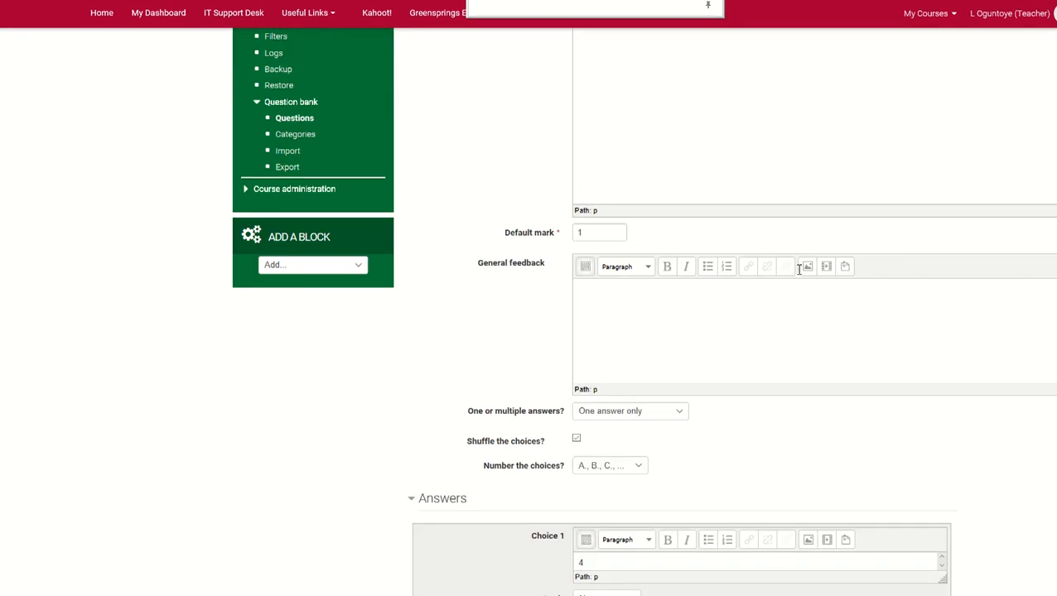
{"action": "scroll", "coordinate": [717, 304], "scroll_direction": "down", "scroll_amount": 3}
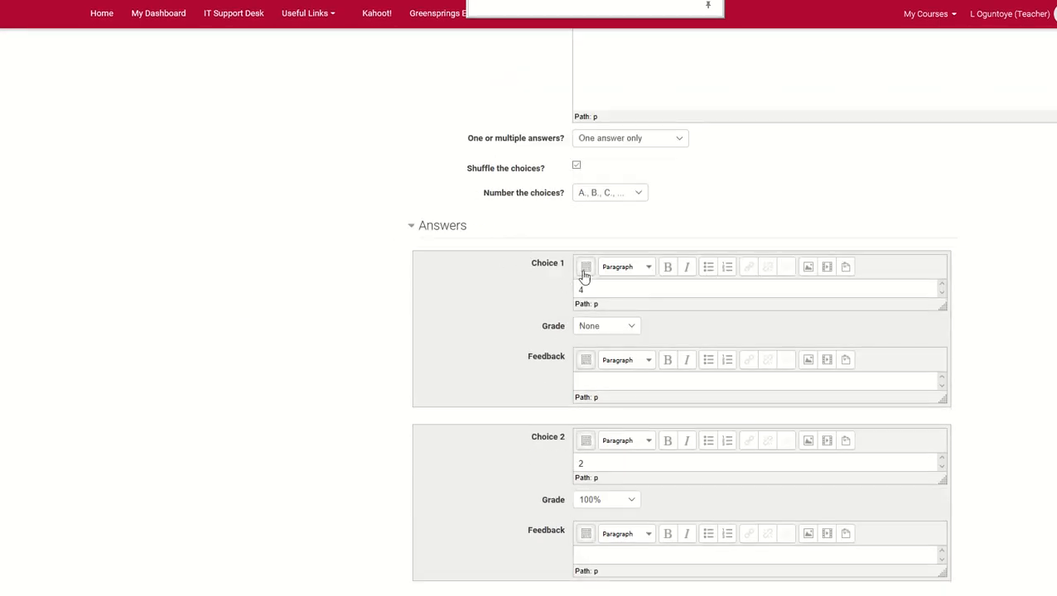
{"action": "scroll", "coordinate": [554, 278], "scroll_direction": "down", "scroll_amount": 2}
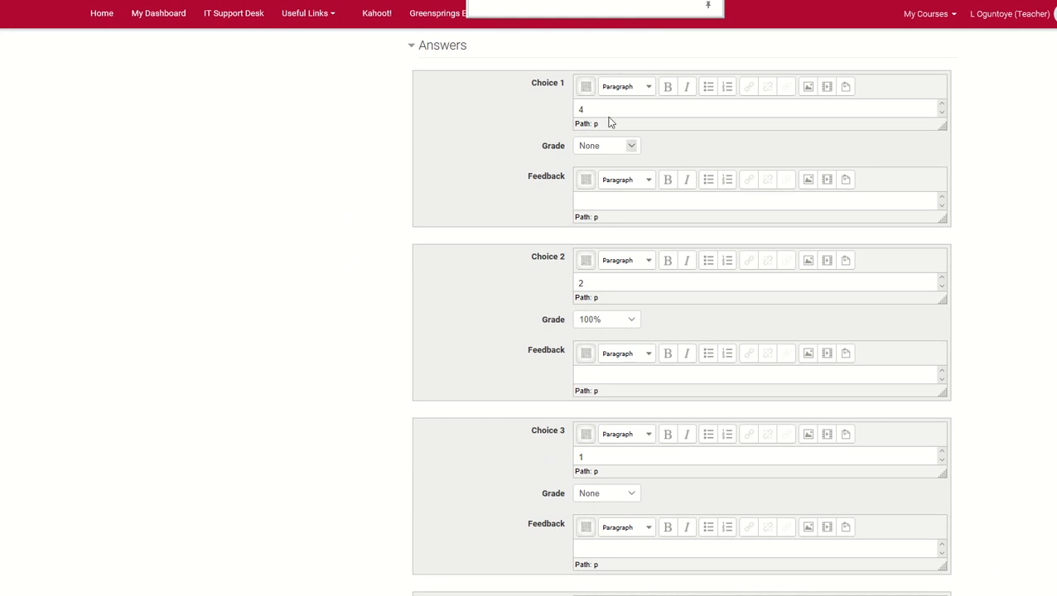
{"action": "scroll", "coordinate": [596, 116], "scroll_direction": "up", "scroll_amount": 2}
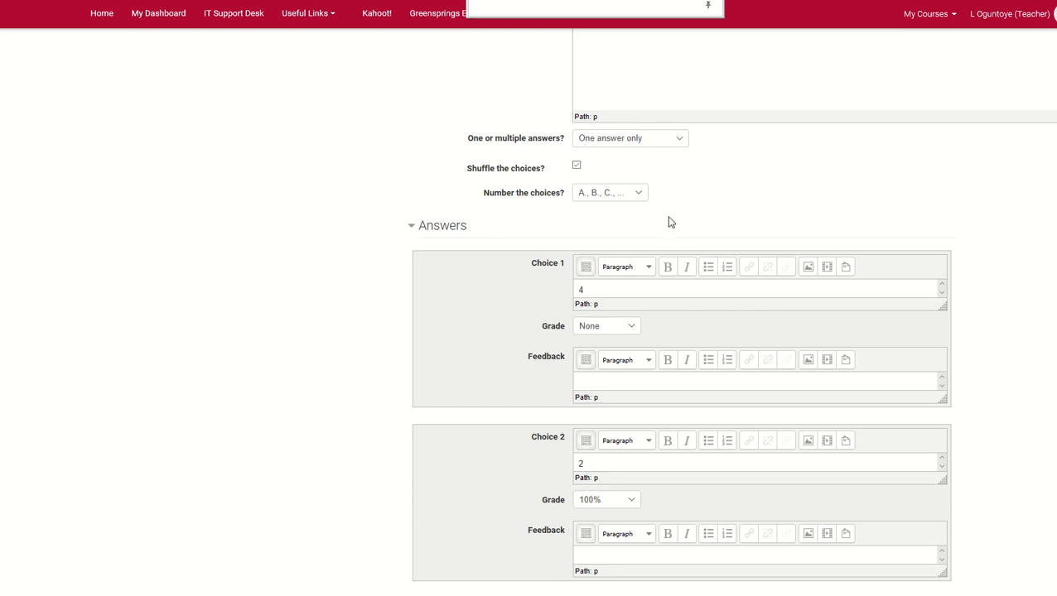
{"action": "left_click", "coordinate": [638, 195]}
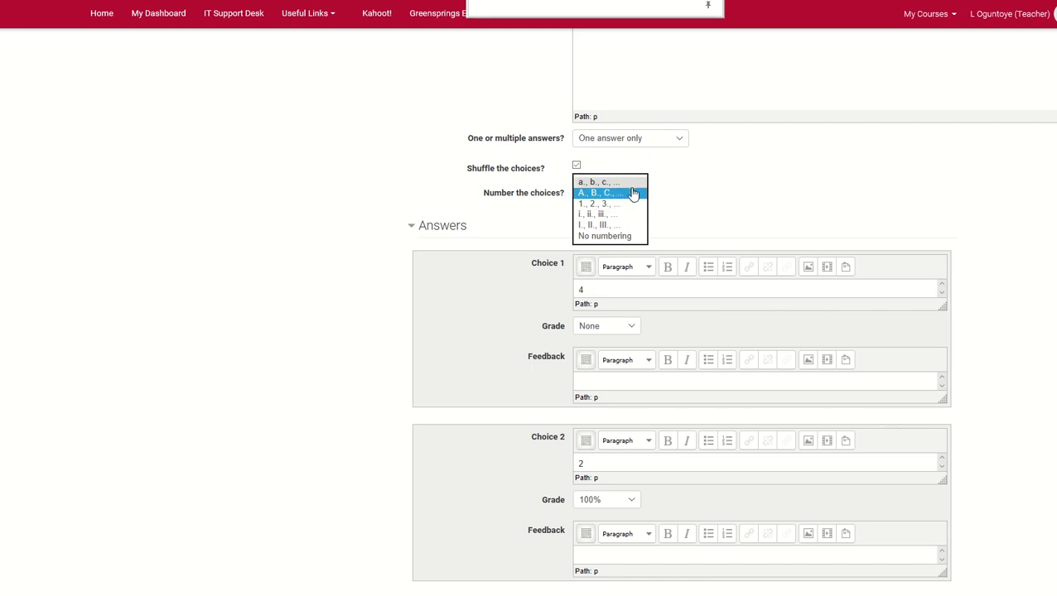
{"action": "left_click", "coordinate": [672, 190]}
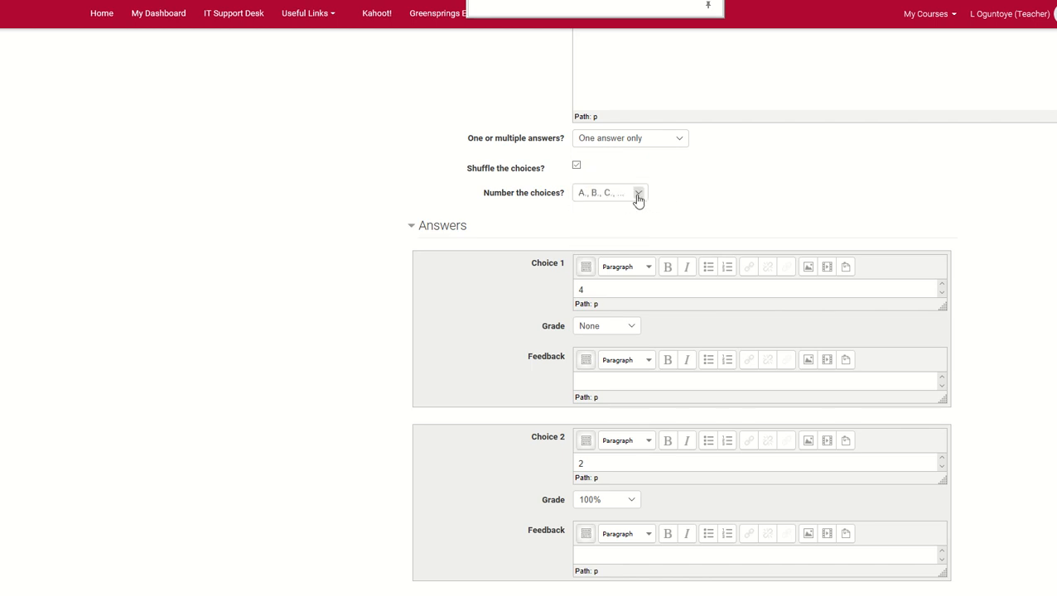
{"action": "left_click", "coordinate": [636, 196]}
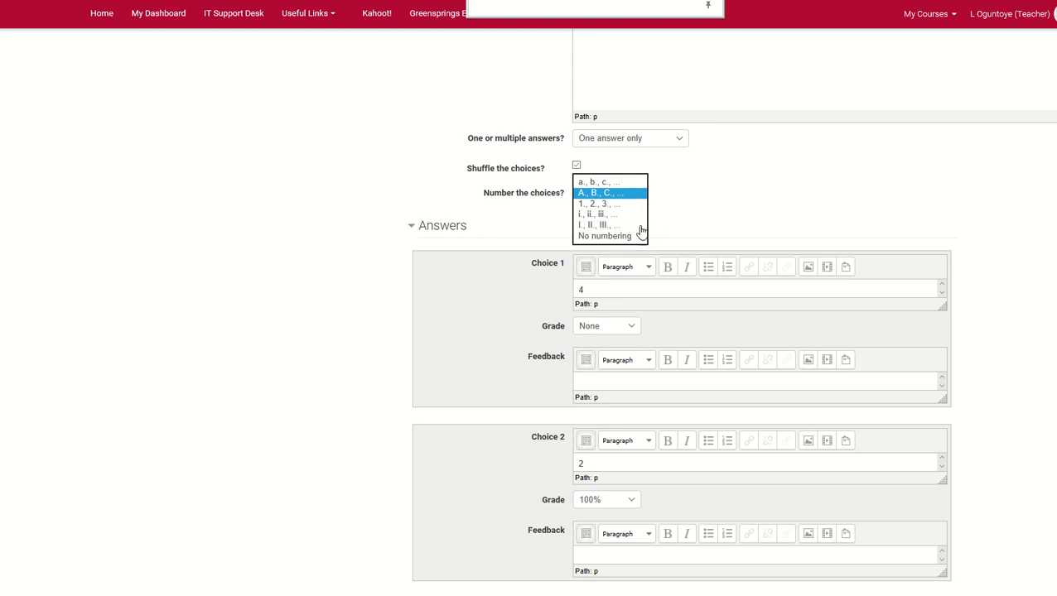
{"action": "left_click", "coordinate": [689, 203]}
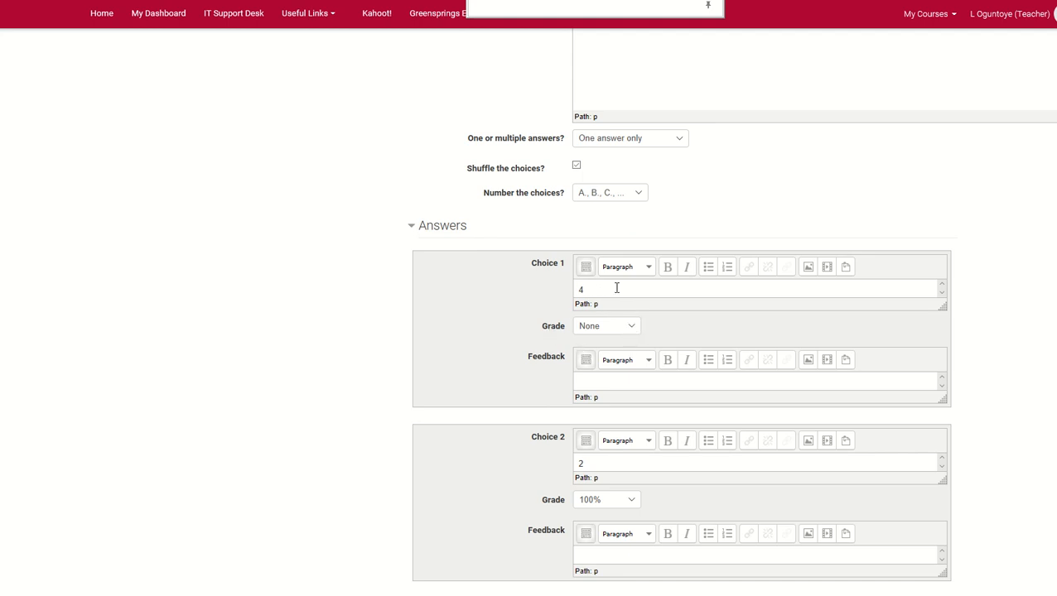
Set the grade of Q4's Choice 2, the answer 2, to 100%
{"action": "scroll", "coordinate": [619, 284], "scroll_direction": "down", "scroll_amount": 1}
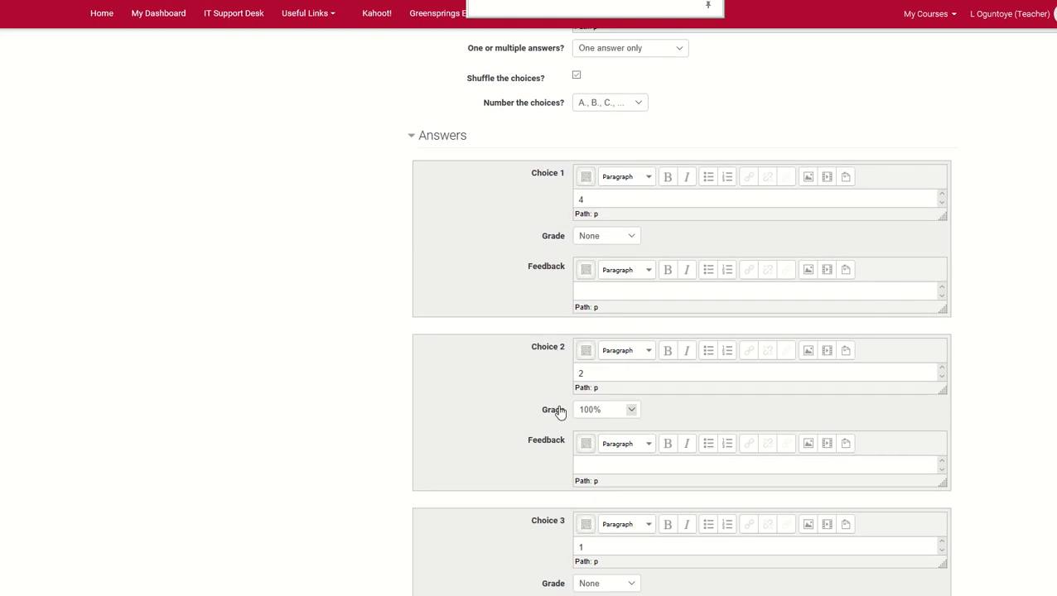
{"action": "left_click", "coordinate": [576, 374]}
{"action": "left_click", "coordinate": [628, 413]}
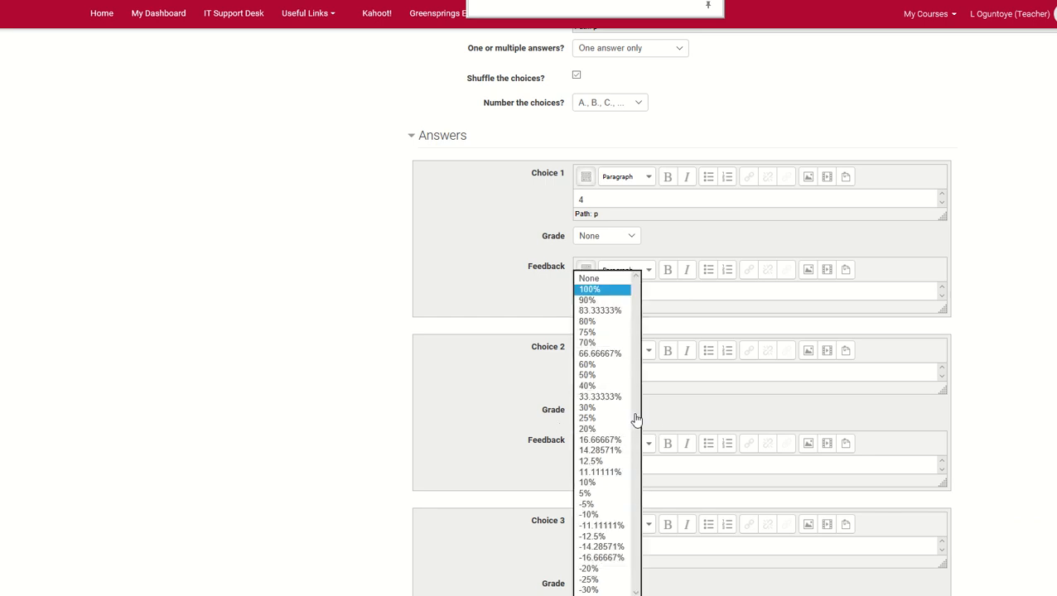
{"action": "left_click", "coordinate": [603, 293]}
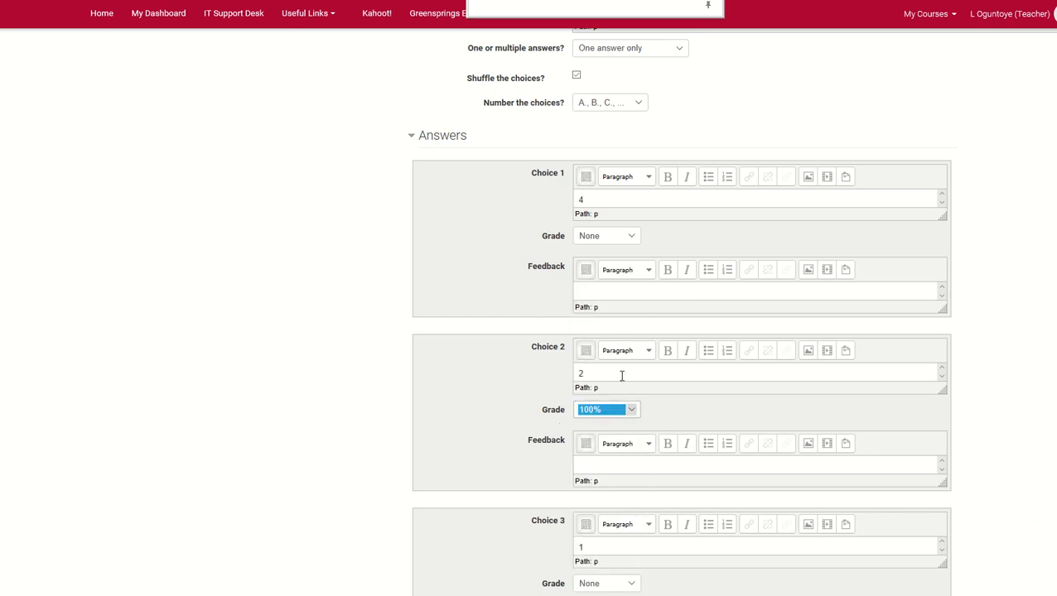
{"action": "left_click", "coordinate": [669, 417]}
Review Q4's remaining answer choices, open the question preview and widen its window
{"action": "scroll", "coordinate": [669, 417], "scroll_direction": "down", "scroll_amount": 3}
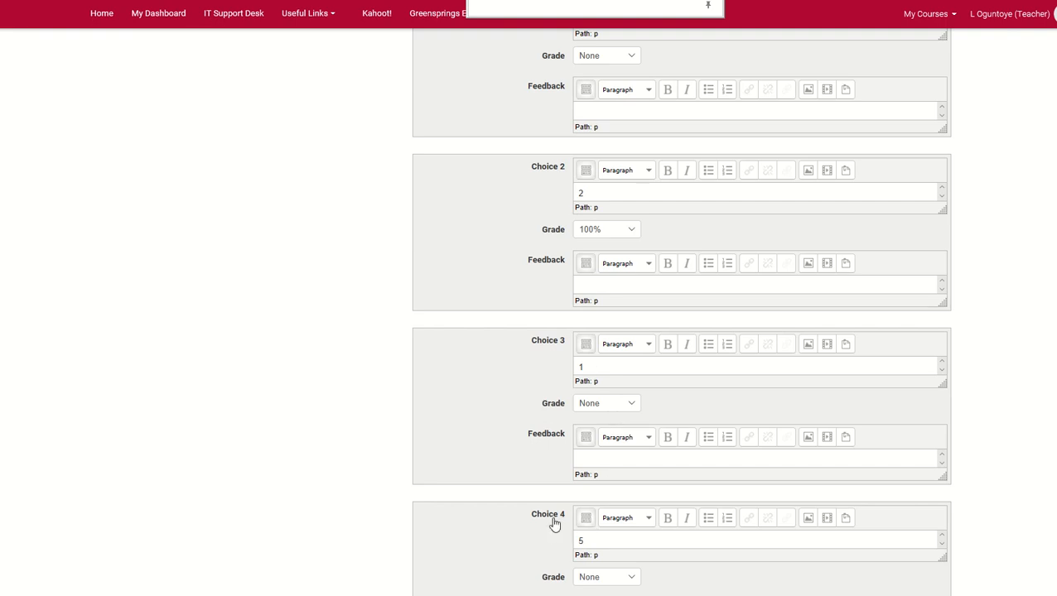
{"action": "scroll", "coordinate": [551, 524], "scroll_direction": "down", "scroll_amount": 1}
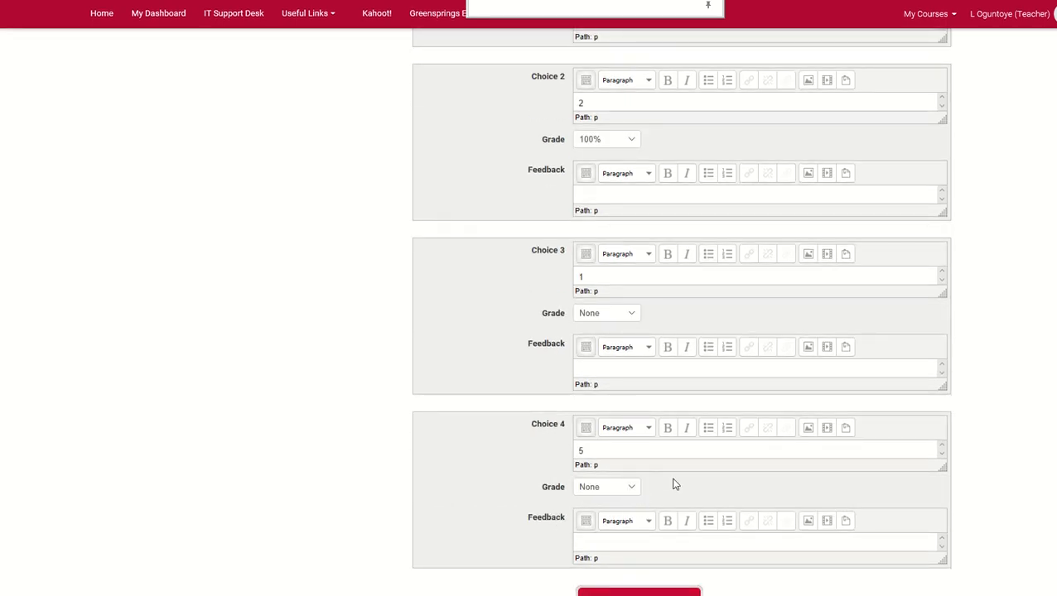
{"action": "scroll", "coordinate": [691, 480], "scroll_direction": "down", "scroll_amount": 2}
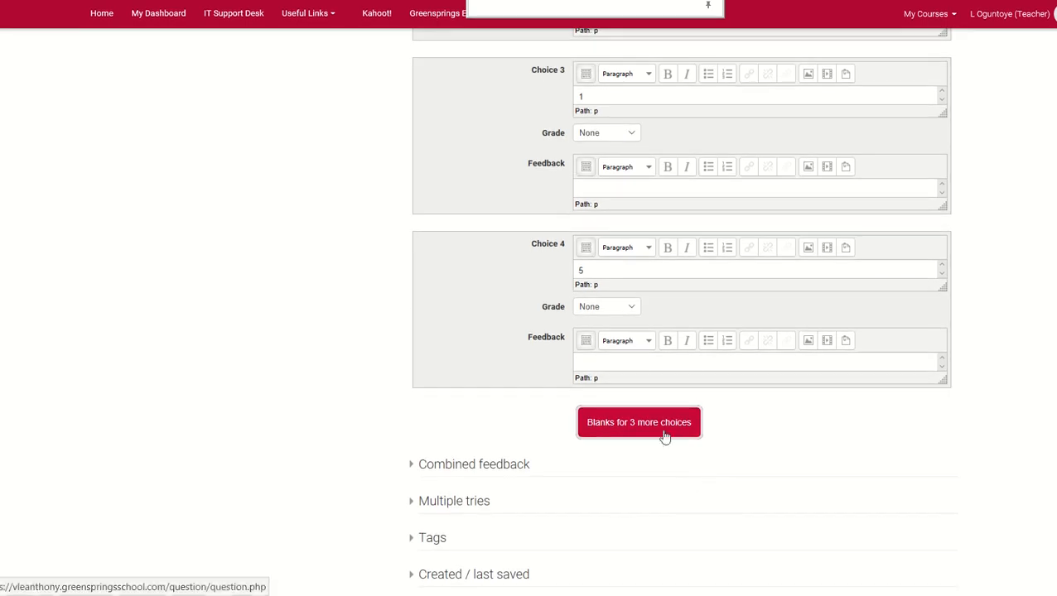
{"action": "scroll", "coordinate": [665, 436], "scroll_direction": "down", "scroll_amount": 2}
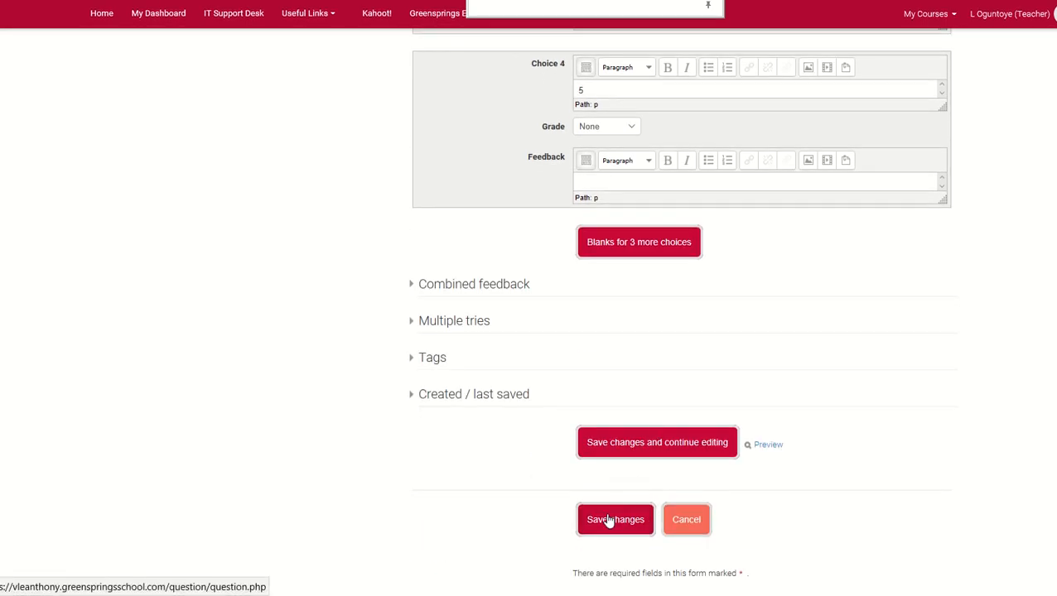
{"action": "left_click", "coordinate": [765, 446]}
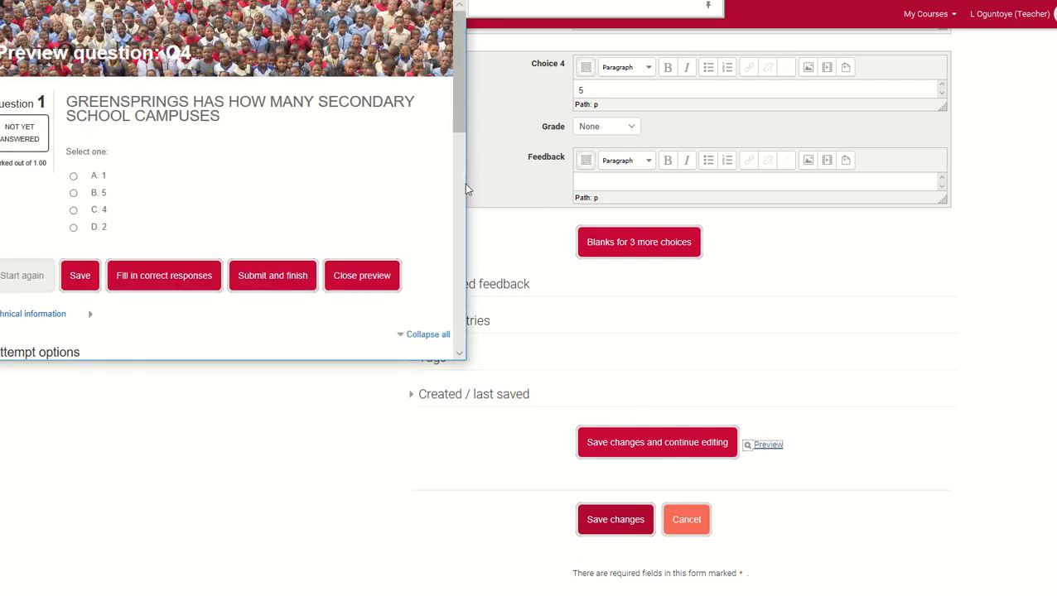
{"action": "left_click_drag", "start_coordinate": [470, 176], "coordinate": [936, 223]}
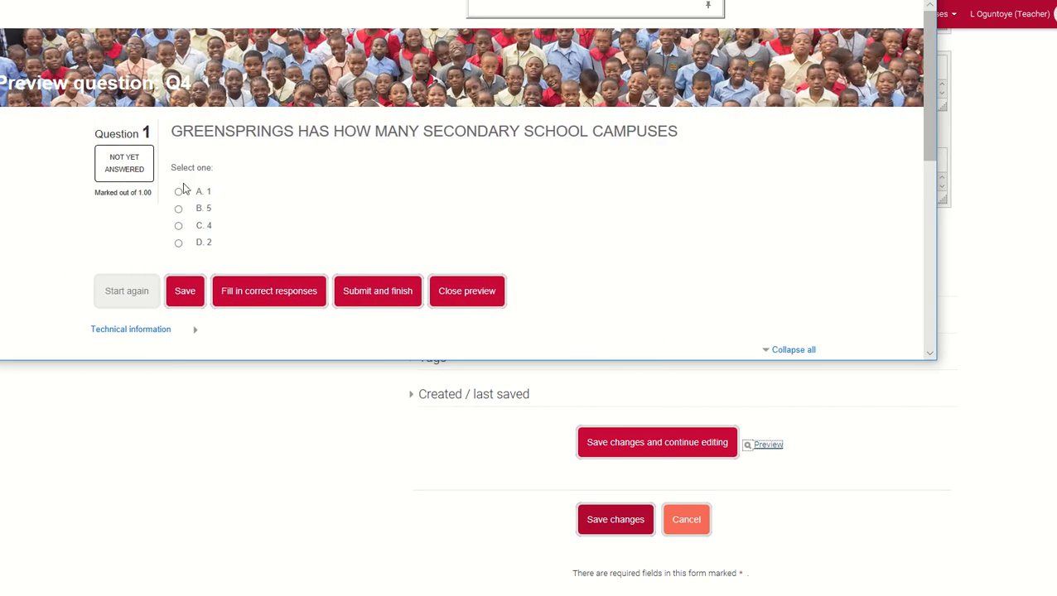
Answer the Q4 preview with 4, submit the attempt and close the preview
{"action": "left_click", "coordinate": [178, 226]}
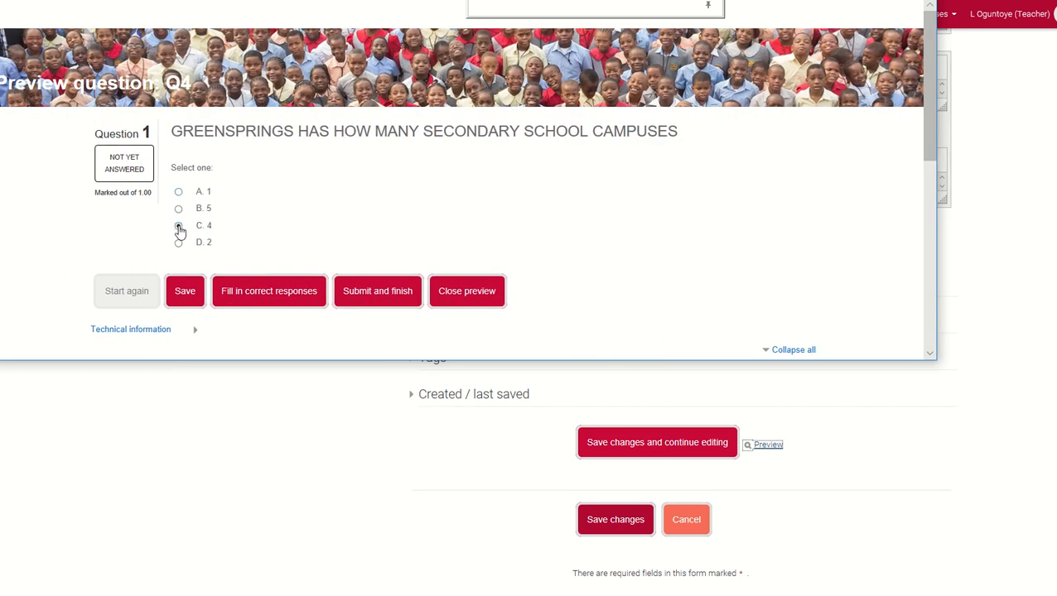
{"action": "left_click", "coordinate": [385, 295]}
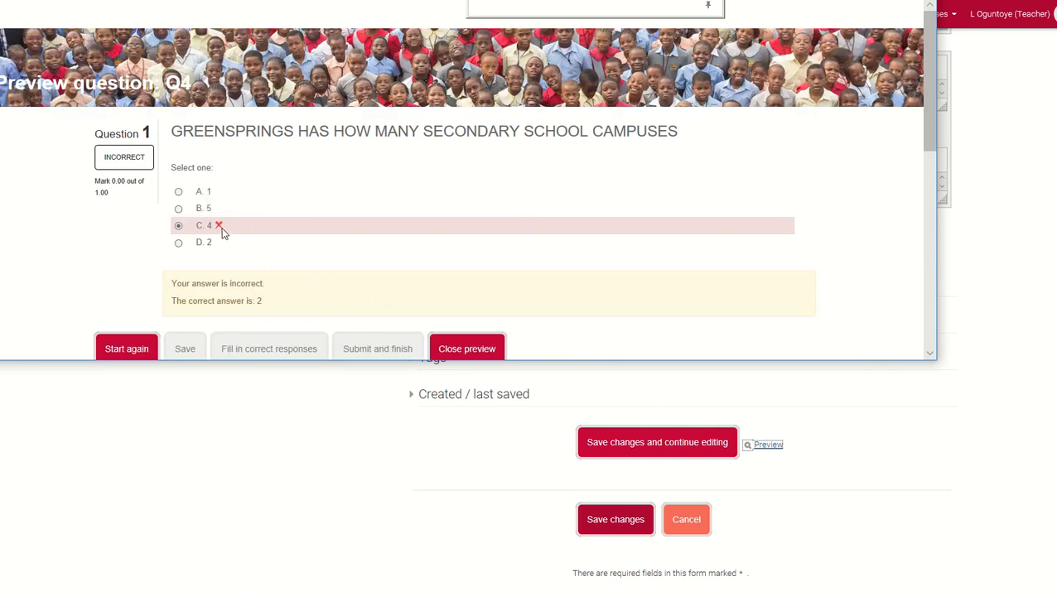
{"action": "scroll", "coordinate": [222, 233], "scroll_direction": "down", "scroll_amount": 1}
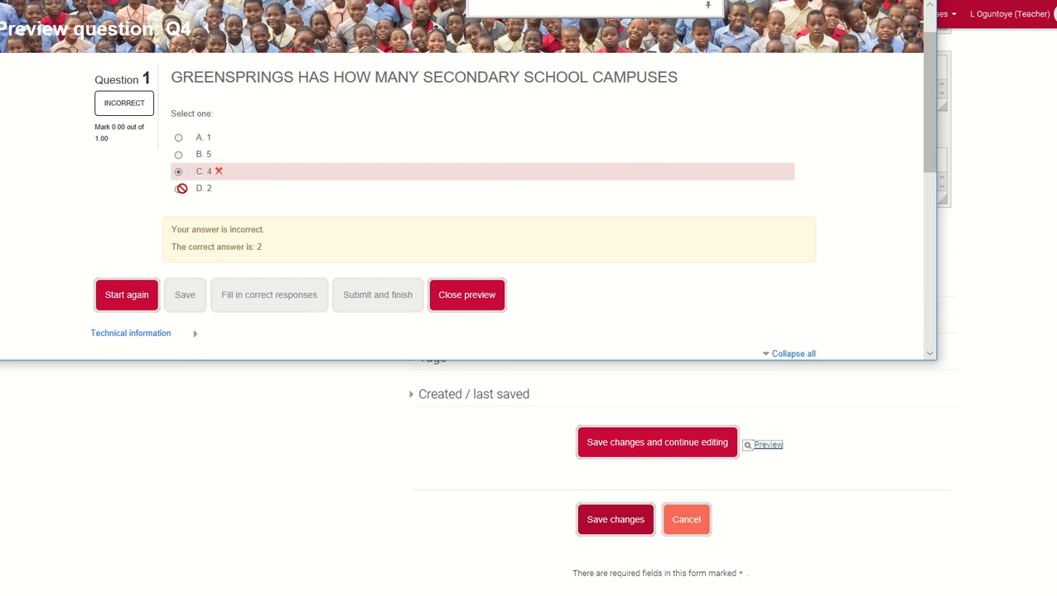
{"action": "left_click", "coordinate": [482, 303]}
Start a preview attempt of the whole timed pop quiz and advance to the page with questions 2 and 3
{"action": "scroll", "coordinate": [780, 394], "scroll_direction": "up", "scroll_amount": 3}
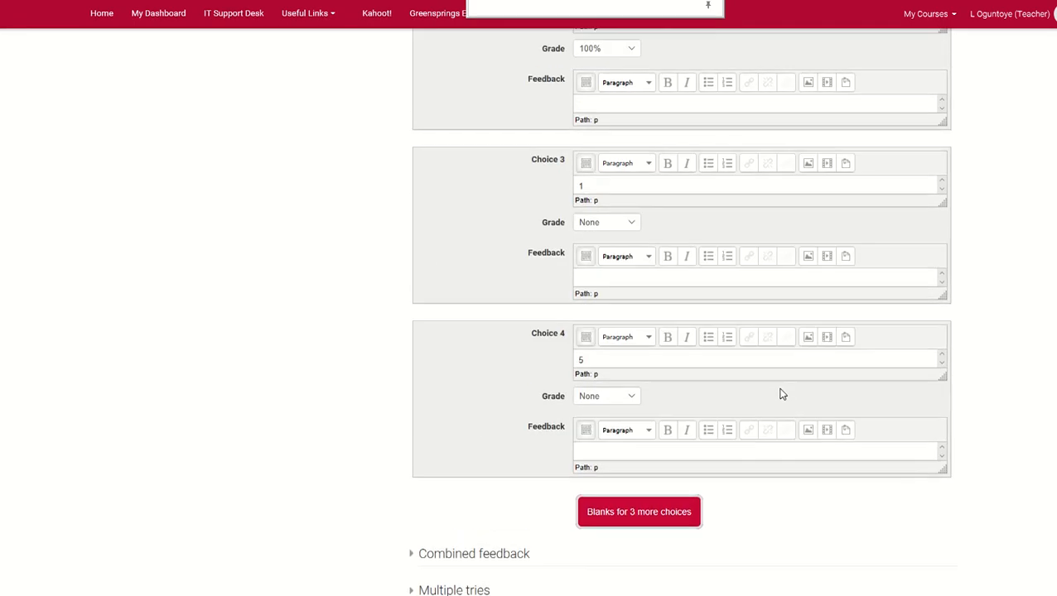
{"action": "scroll", "coordinate": [780, 394], "scroll_direction": "up", "scroll_amount": 10}
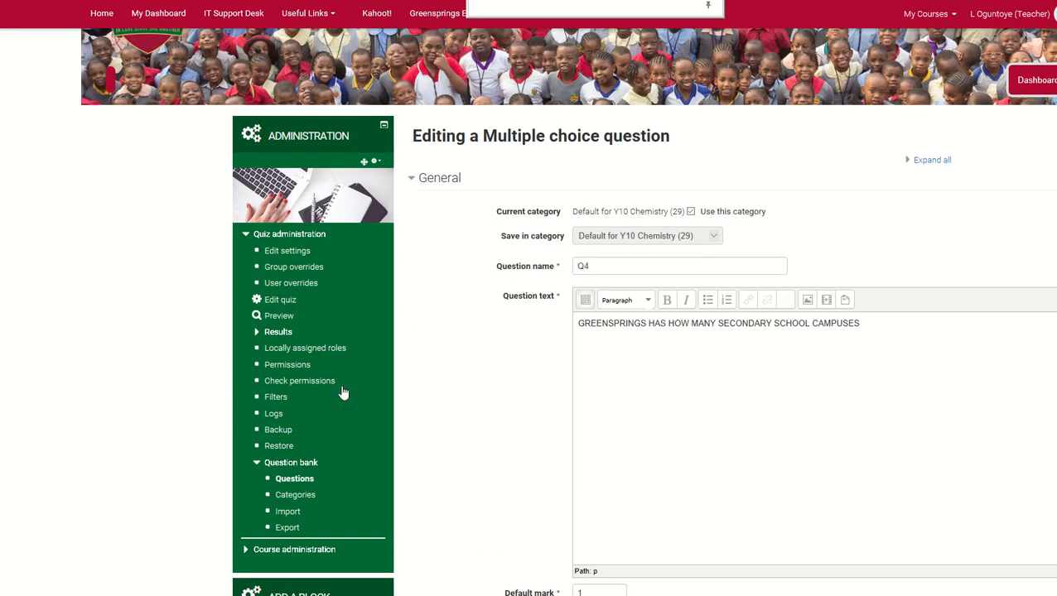
{"action": "left_click", "coordinate": [279, 316]}
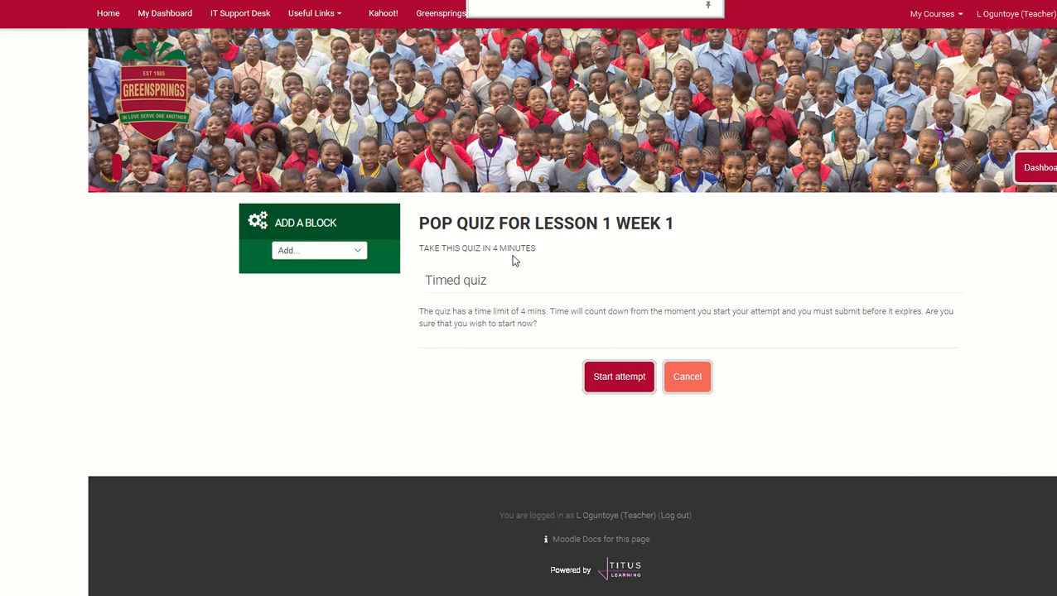
{"action": "left_click", "coordinate": [617, 377]}
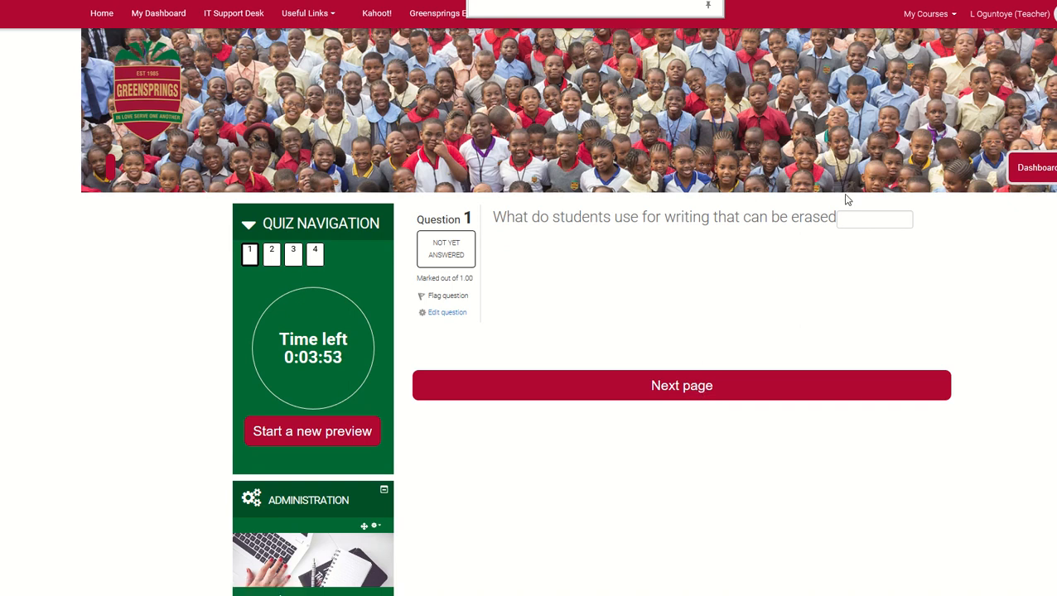
{"action": "left_click", "coordinate": [676, 387]}
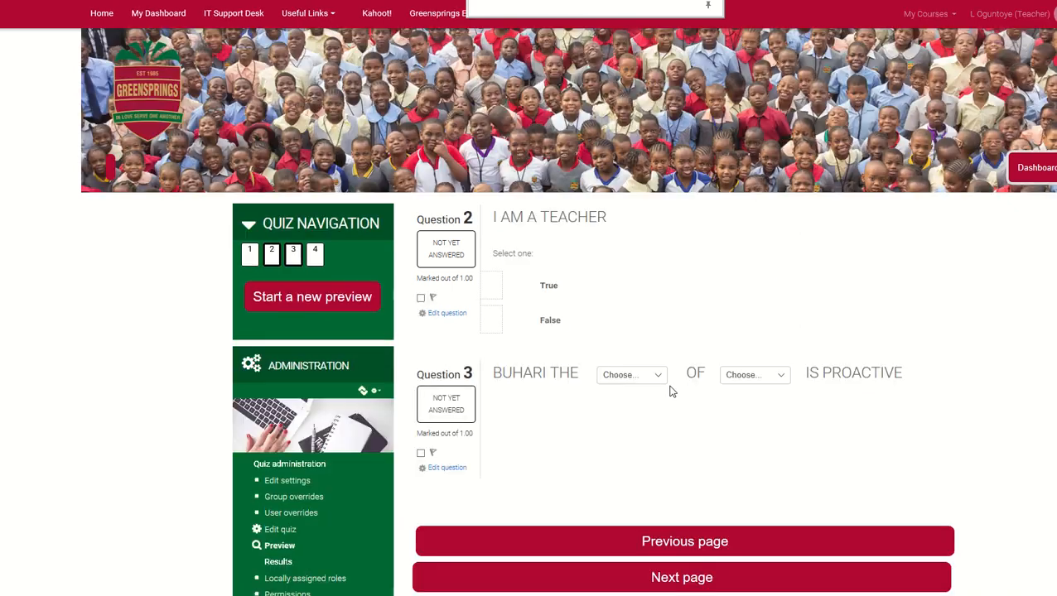
Advance the quiz preview to question 4, finish the attempt without answering, and review the attempt summary down to its submission option
{"action": "scroll", "coordinate": [692, 412], "scroll_direction": "down", "scroll_amount": 1}
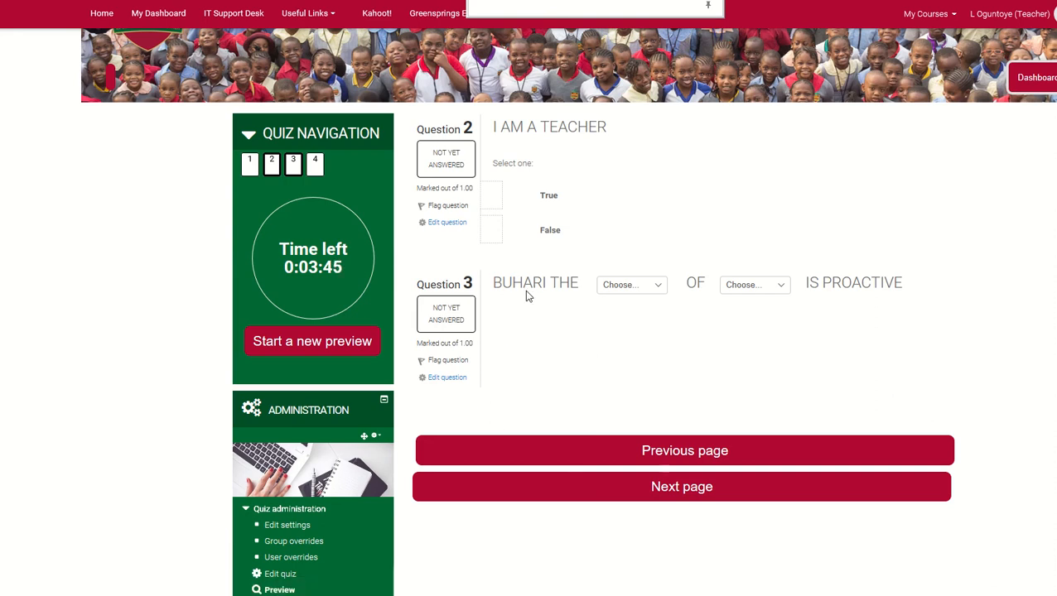
{"action": "left_click", "coordinate": [656, 488]}
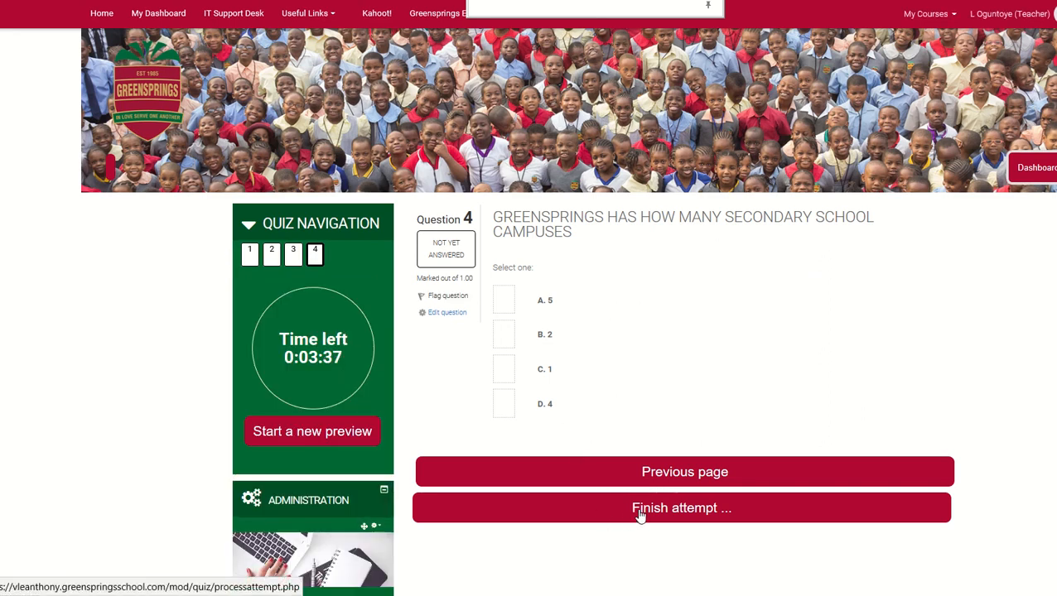
{"action": "left_click", "coordinate": [639, 511]}
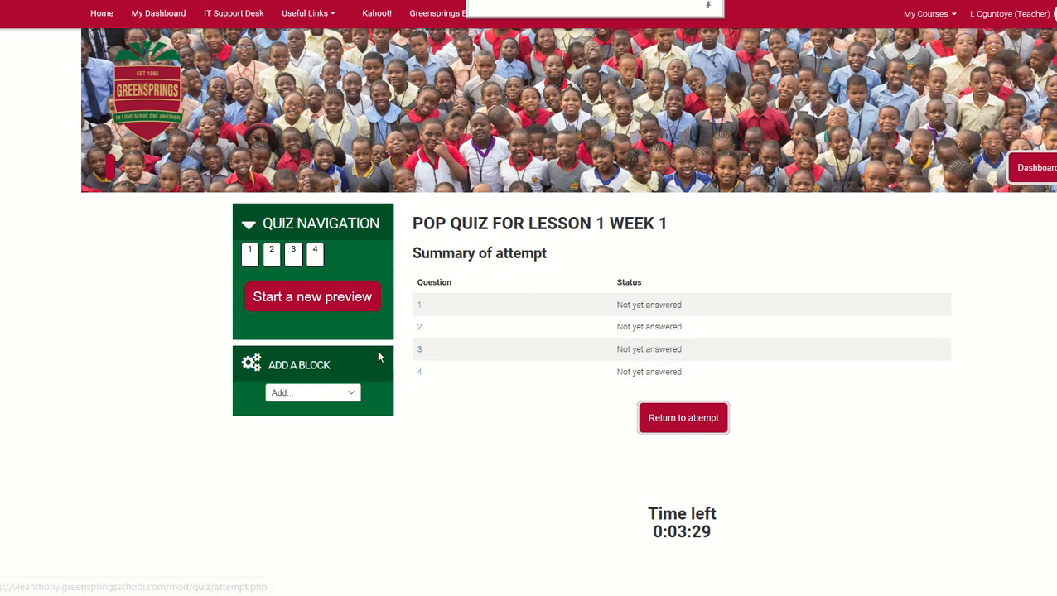
{"action": "scroll", "coordinate": [734, 441], "scroll_direction": "down", "scroll_amount": 2}
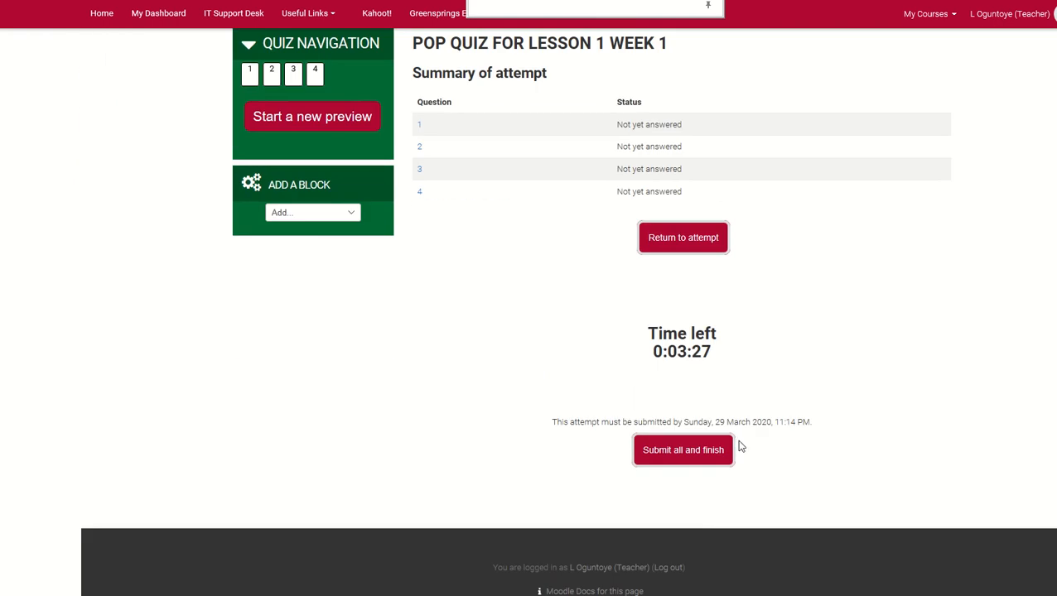
{"action": "scroll", "coordinate": [734, 452], "scroll_direction": "up", "scroll_amount": 2}
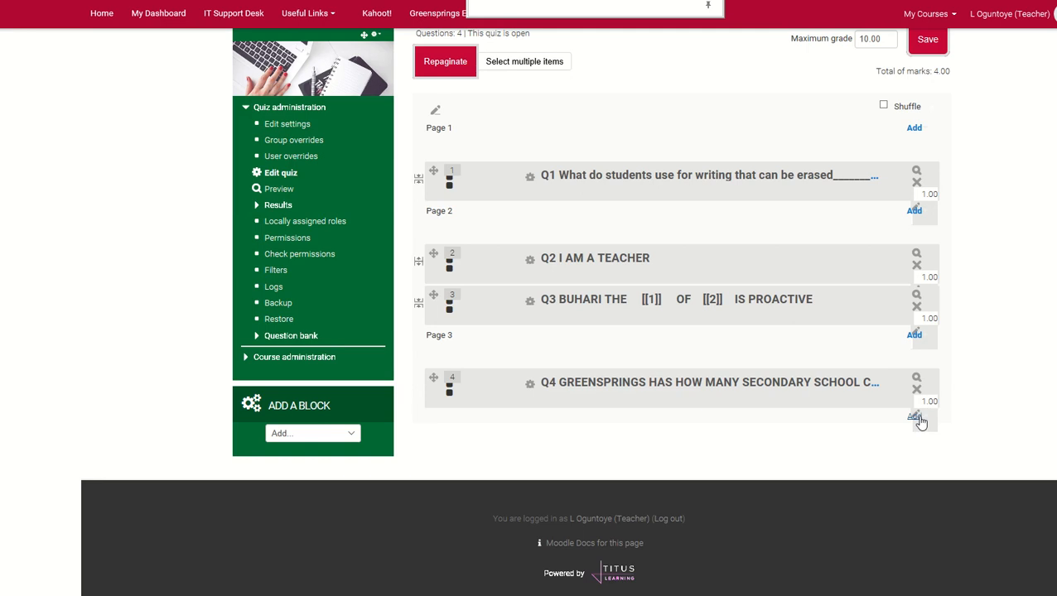
Add a new multiple choice question to the pop quiz after Q4 on page 3
{"action": "left_click", "coordinate": [915, 419]}
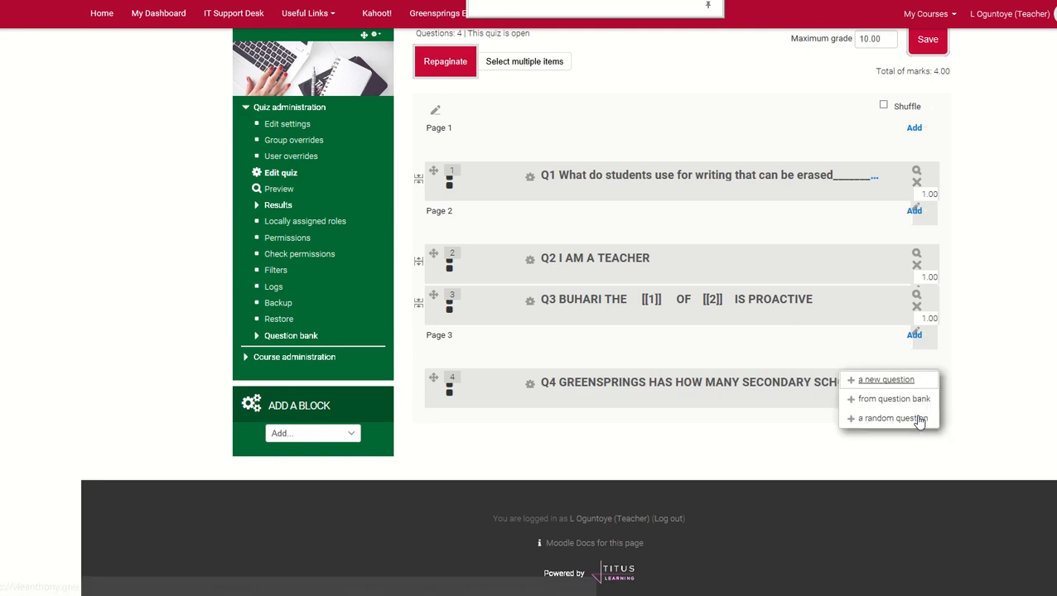
{"action": "left_click", "coordinate": [890, 381]}
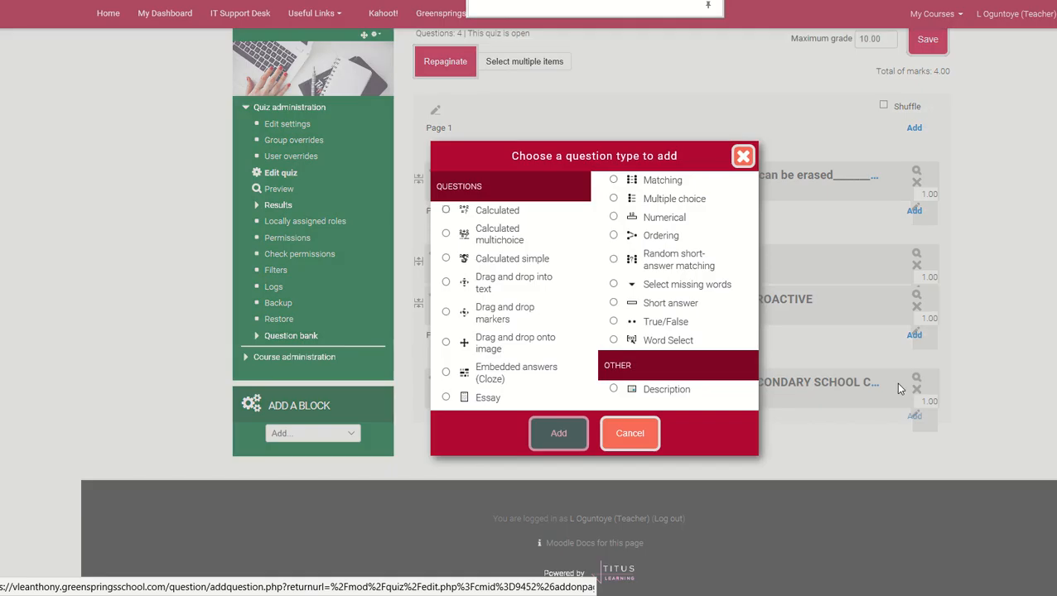
{"action": "left_click", "coordinate": [658, 199]}
{"action": "left_click", "coordinate": [570, 433]}
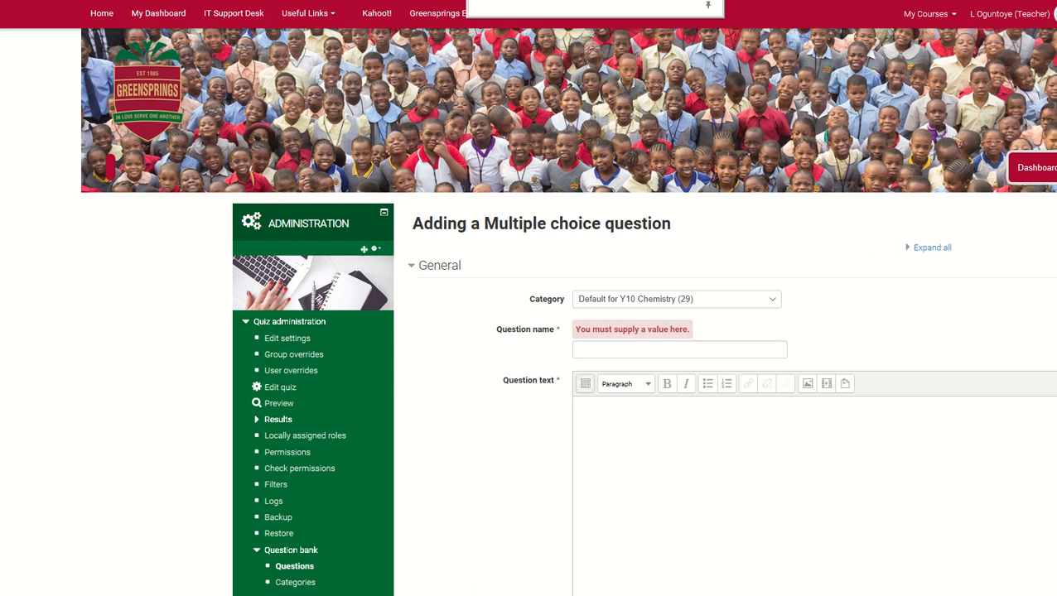
Name the new multiple choice question Q5 in the Default for Y10 Chemistry category
{"action": "left_click", "coordinate": [627, 354]}
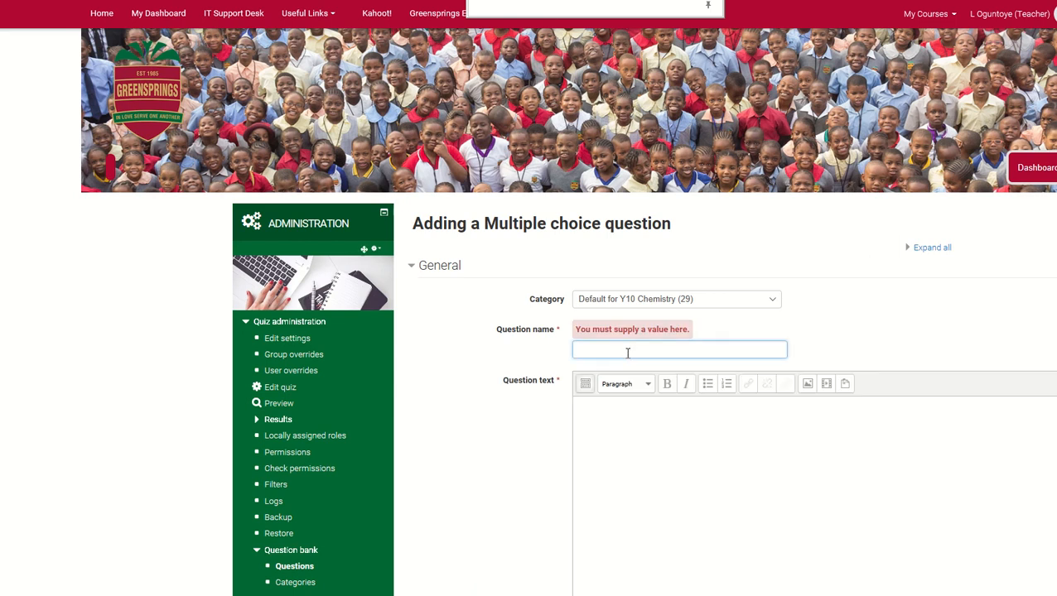
{"action": "type", "text": "q5"}
{"action": "scroll", "coordinate": [636, 437], "scroll_direction": "down", "scroll_amount": 3}
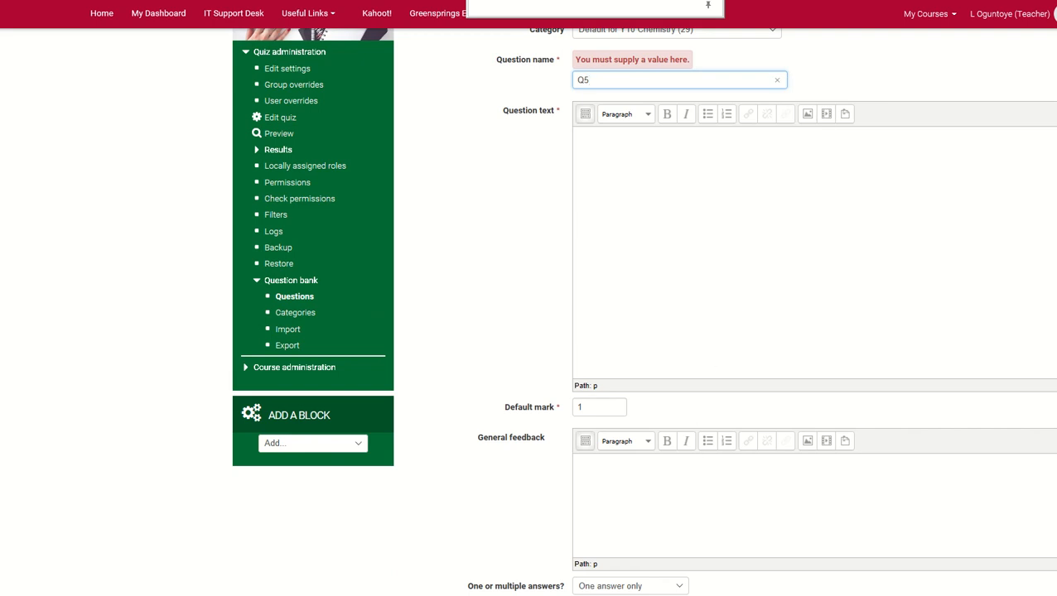
{"action": "left_click", "coordinate": [352, 595]}
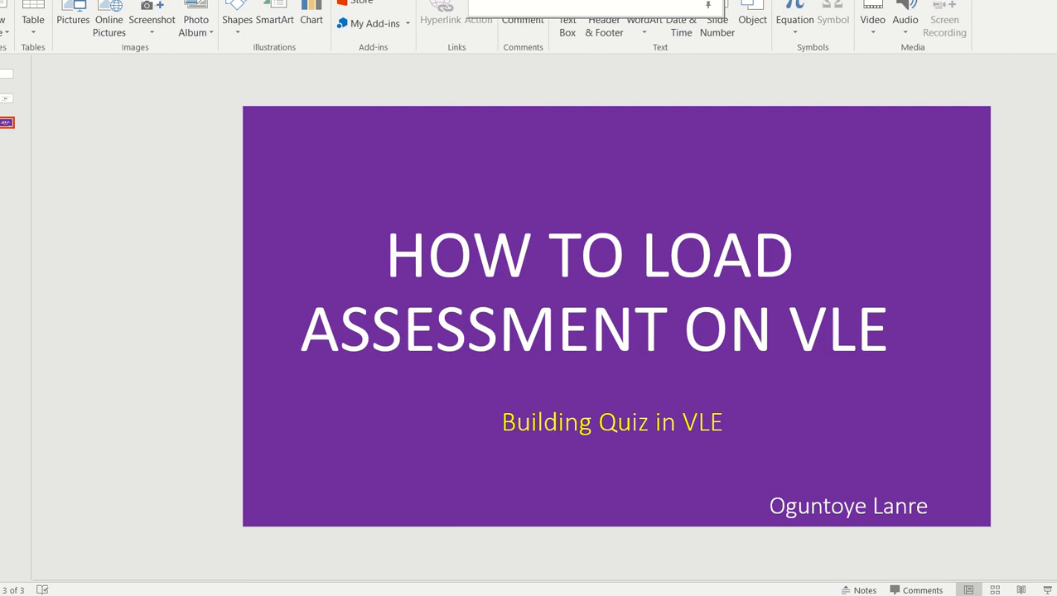
{"action": "left_click", "coordinate": [364, 595]}
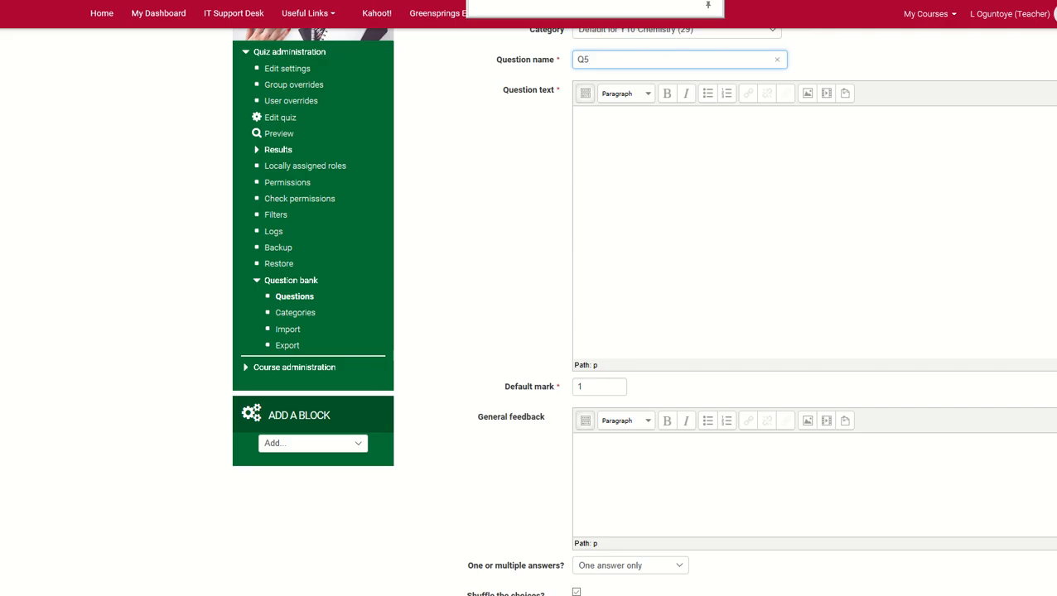
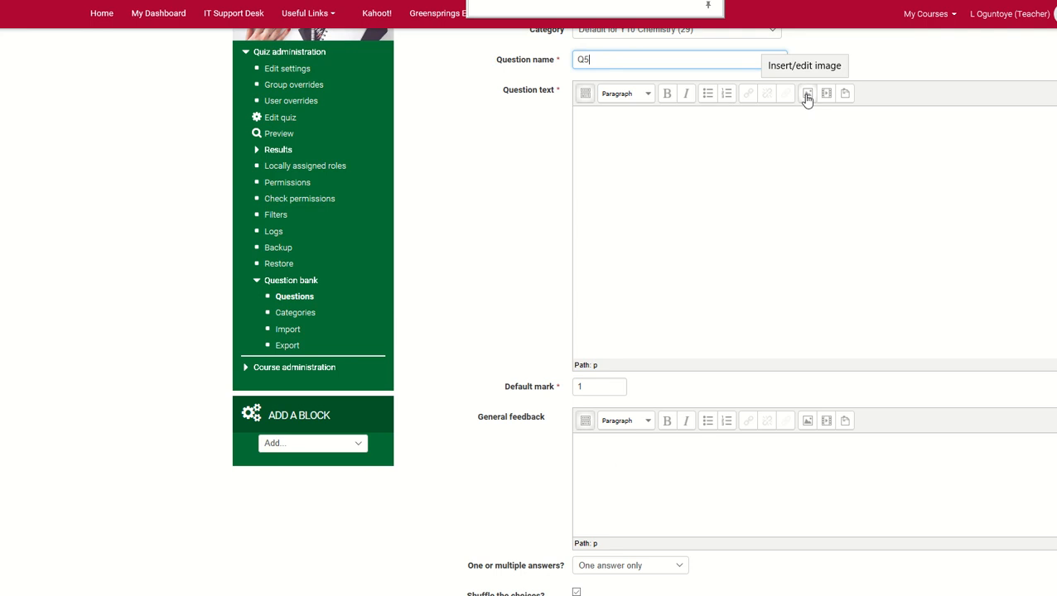
Start inserting an image in the Q5 question text and choose the picture Q2 from the Pictures folder for upload
{"action": "left_click", "coordinate": [806, 96]}
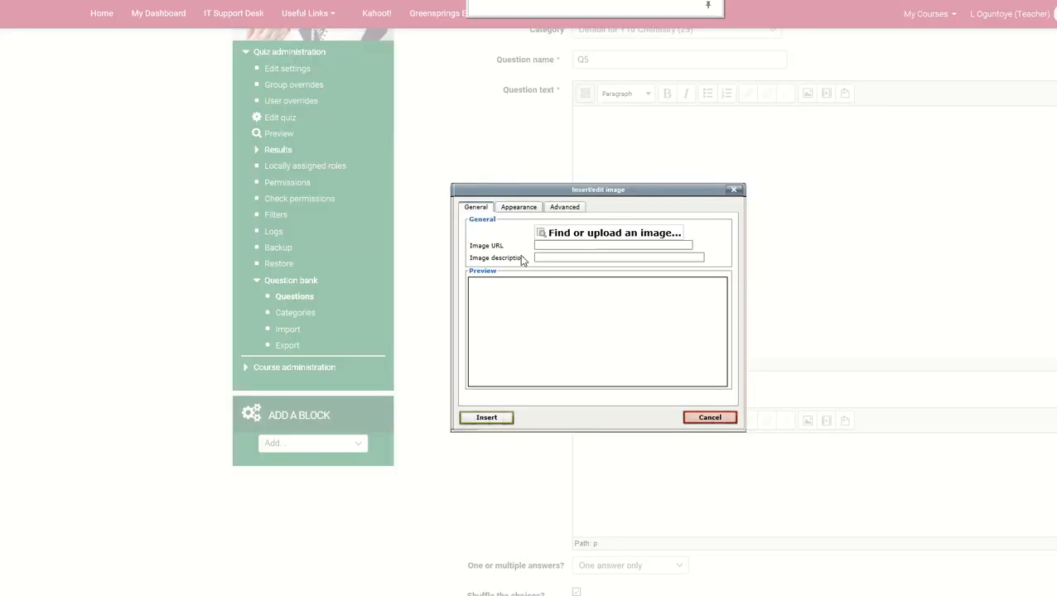
{"action": "left_click", "coordinate": [600, 235]}
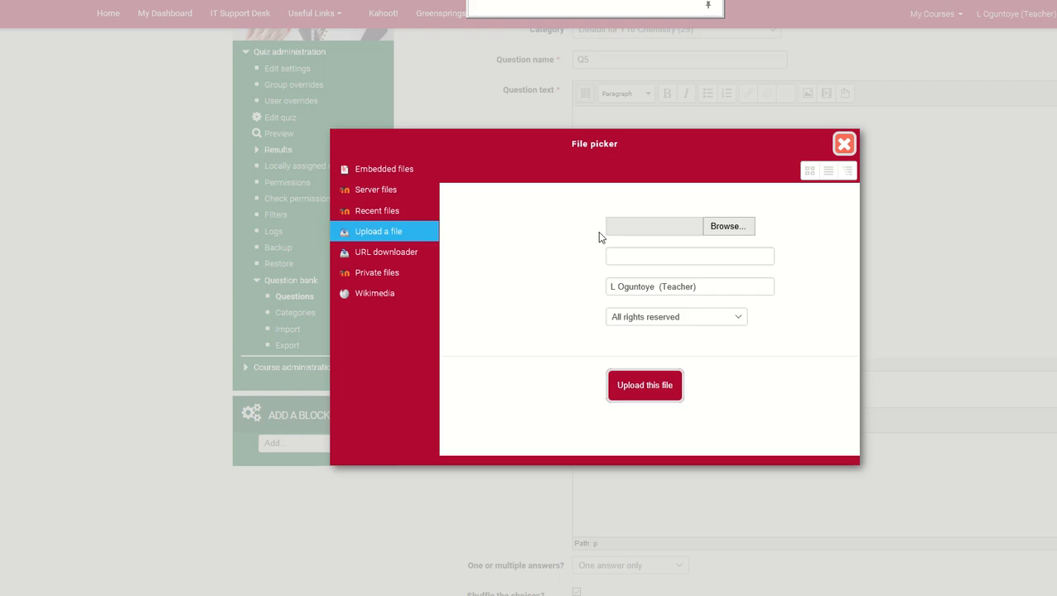
{"action": "left_click", "coordinate": [732, 229]}
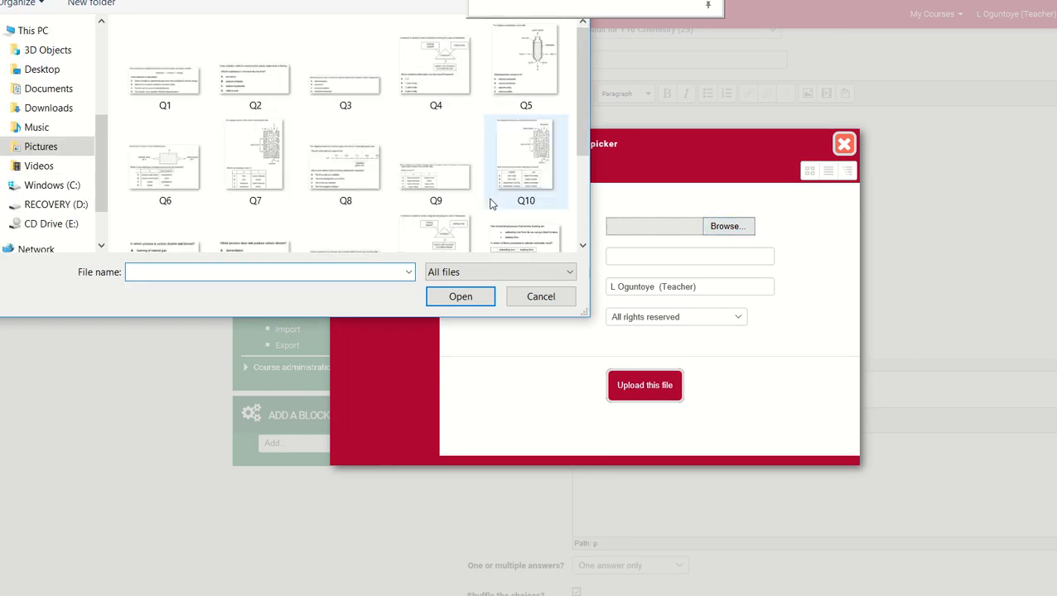
{"action": "scroll", "coordinate": [383, 149], "scroll_direction": "down", "scroll_amount": 2}
{"action": "scroll", "coordinate": [377, 152], "scroll_direction": "up", "scroll_amount": 2}
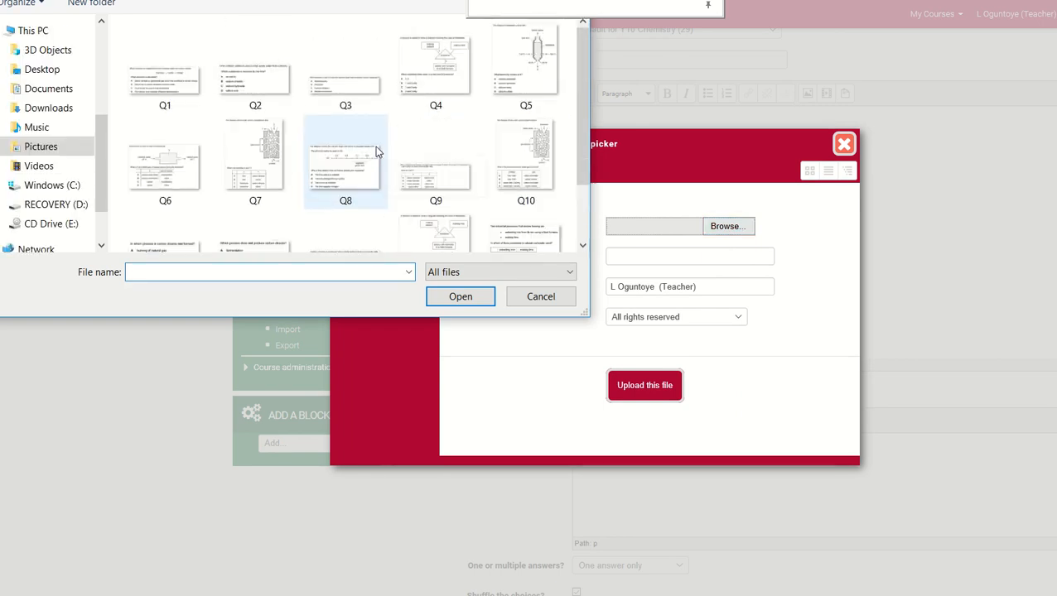
{"action": "double_click", "coordinate": [279, 90]}
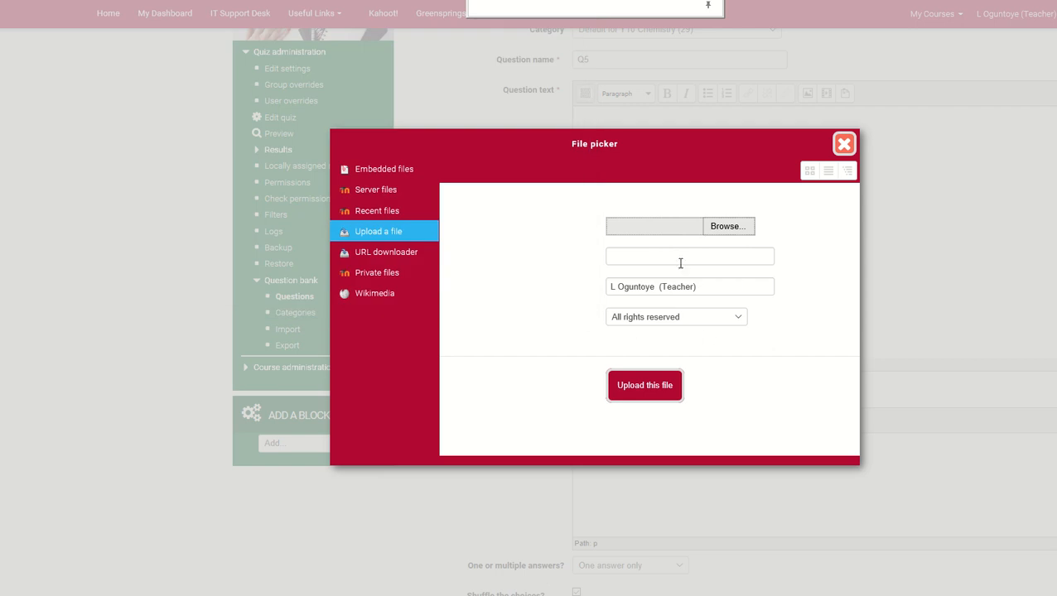
Upload the chosen picture under the name Q5 and insert it into the question text without an image description
{"action": "left_click", "coordinate": [686, 259]}
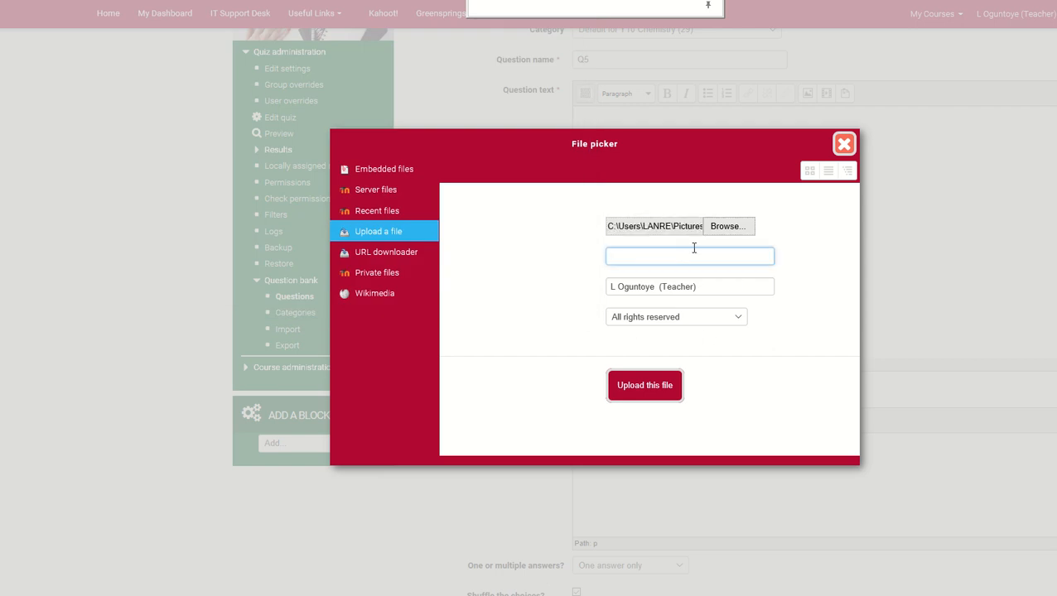
{"action": "type", "text": "Q5"}
{"action": "left_click", "coordinate": [645, 386]}
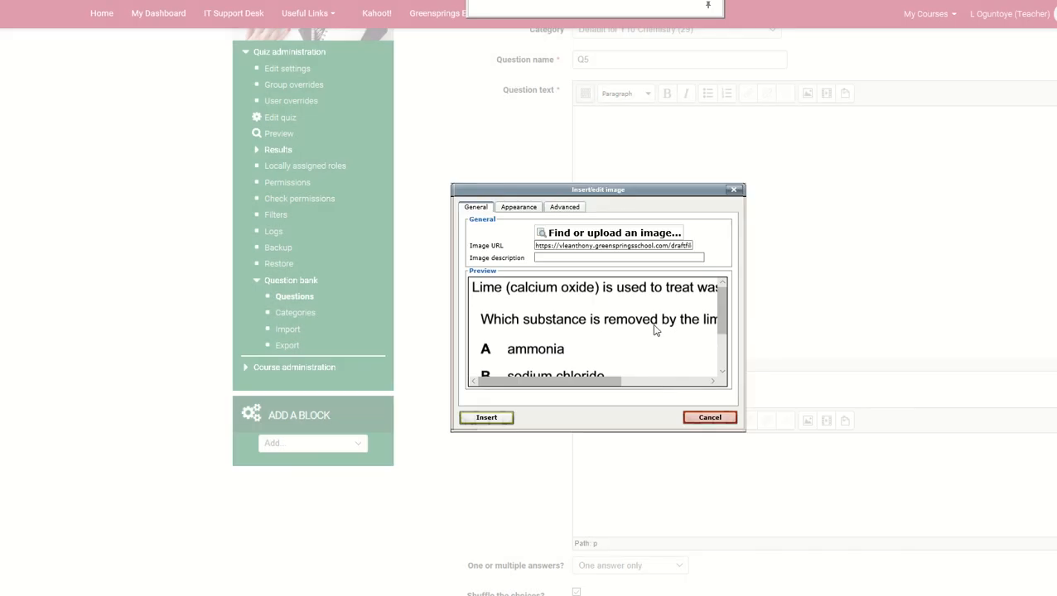
{"action": "left_click", "coordinate": [500, 420]}
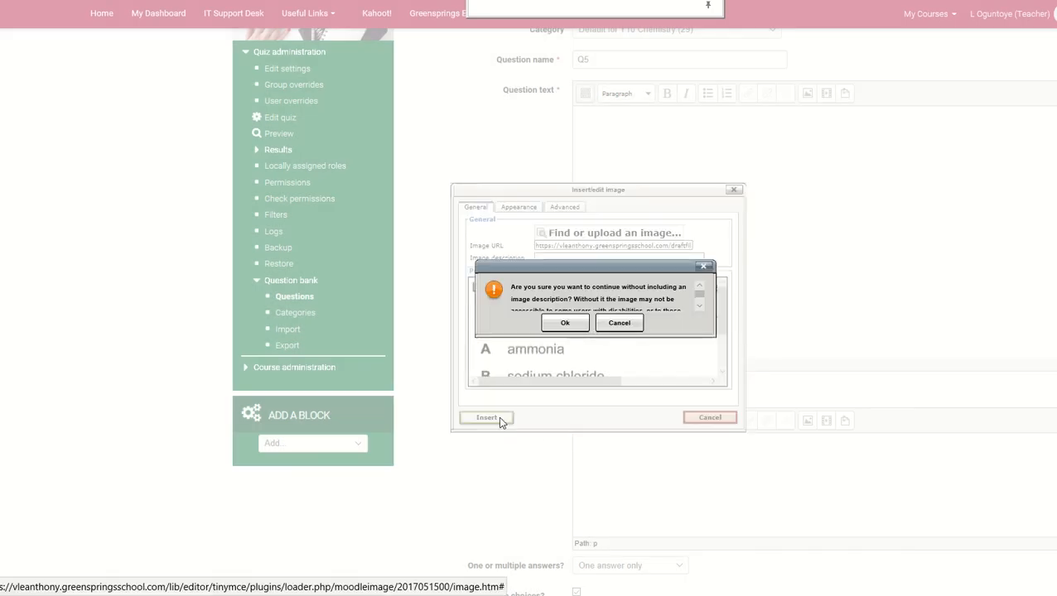
{"action": "left_click", "coordinate": [578, 324]}
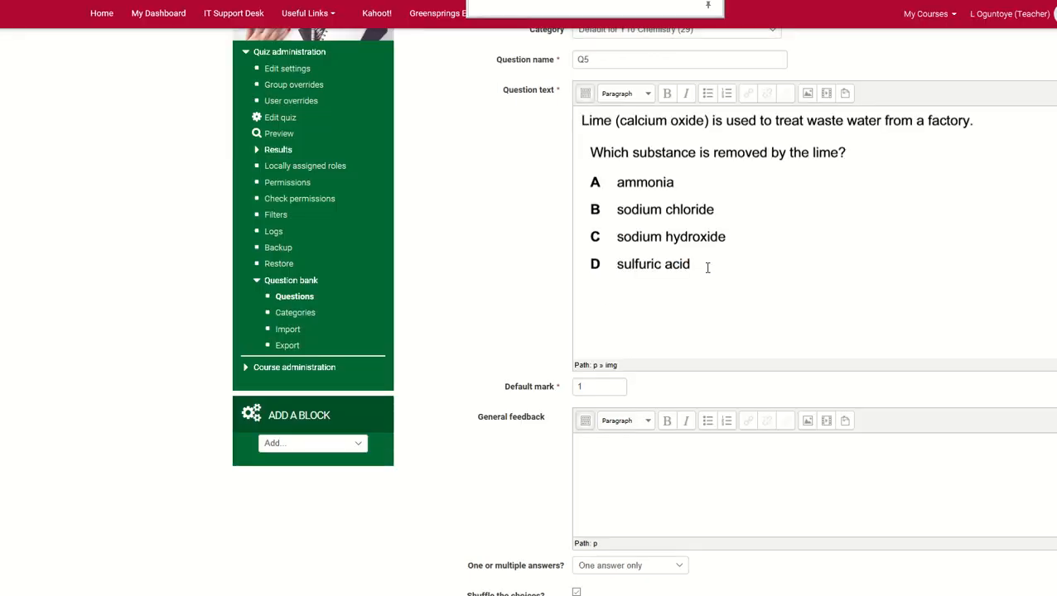
Start inserting a second image in the question text and choose the picture Q6 from the Pictures folder for upload
{"action": "scroll", "coordinate": [771, 306], "scroll_direction": "up", "scroll_amount": 1}
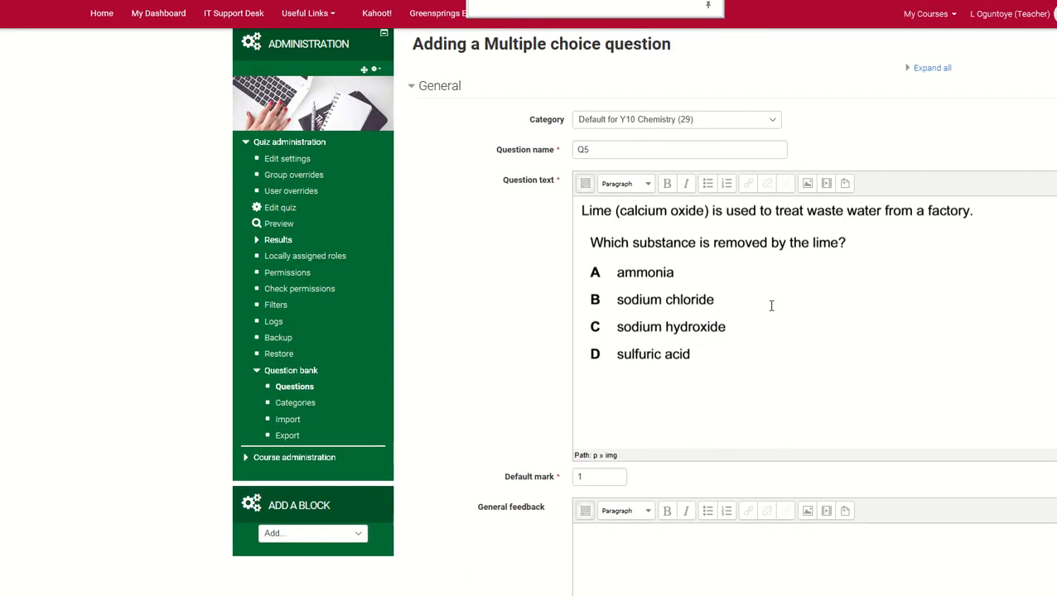
{"action": "scroll", "coordinate": [771, 306], "scroll_direction": "down", "scroll_amount": 1}
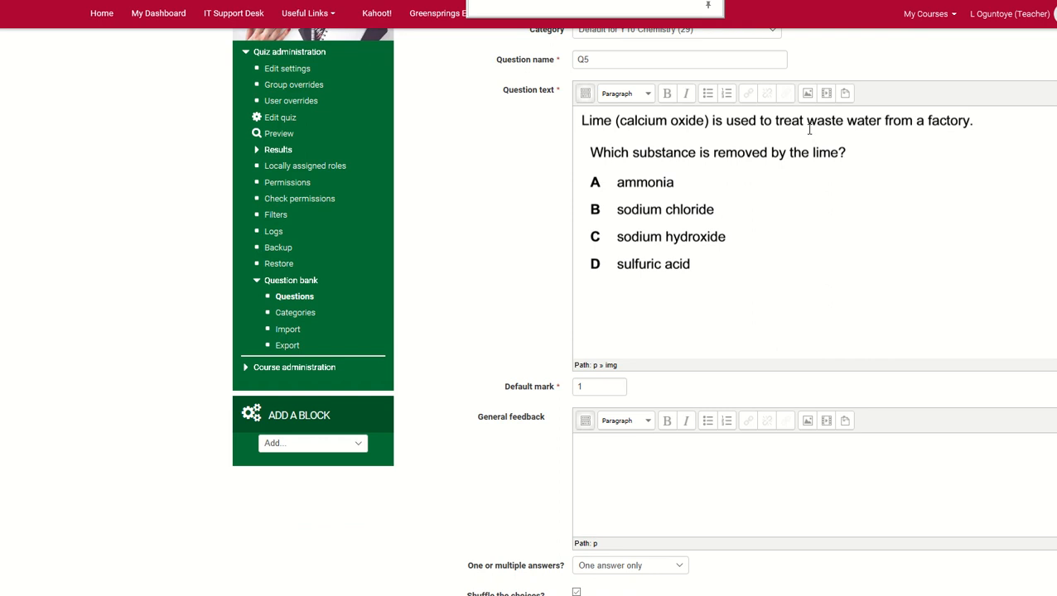
{"action": "left_click", "coordinate": [807, 94]}
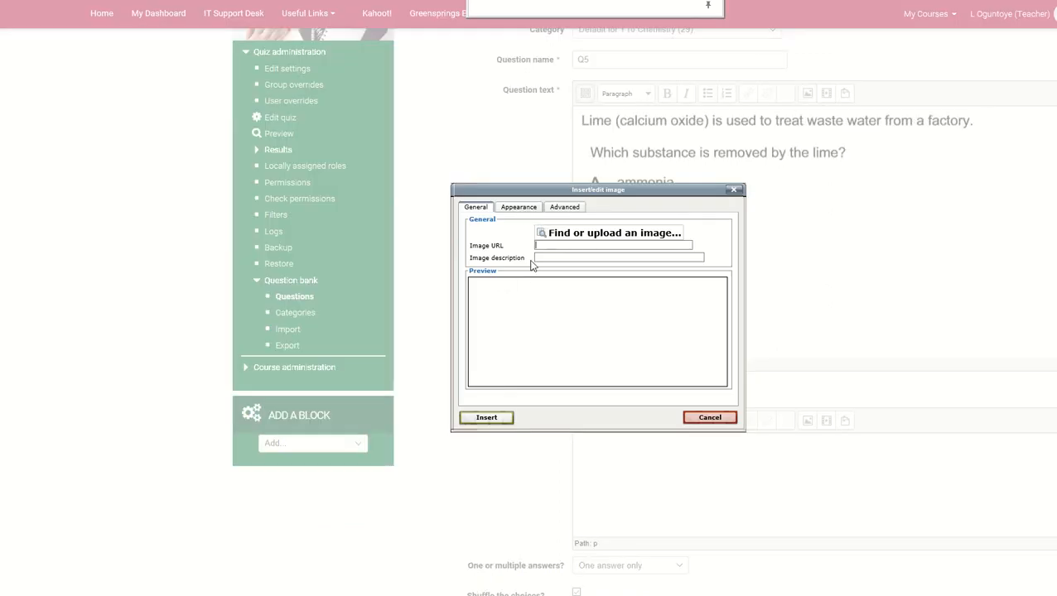
{"action": "left_click", "coordinate": [586, 235]}
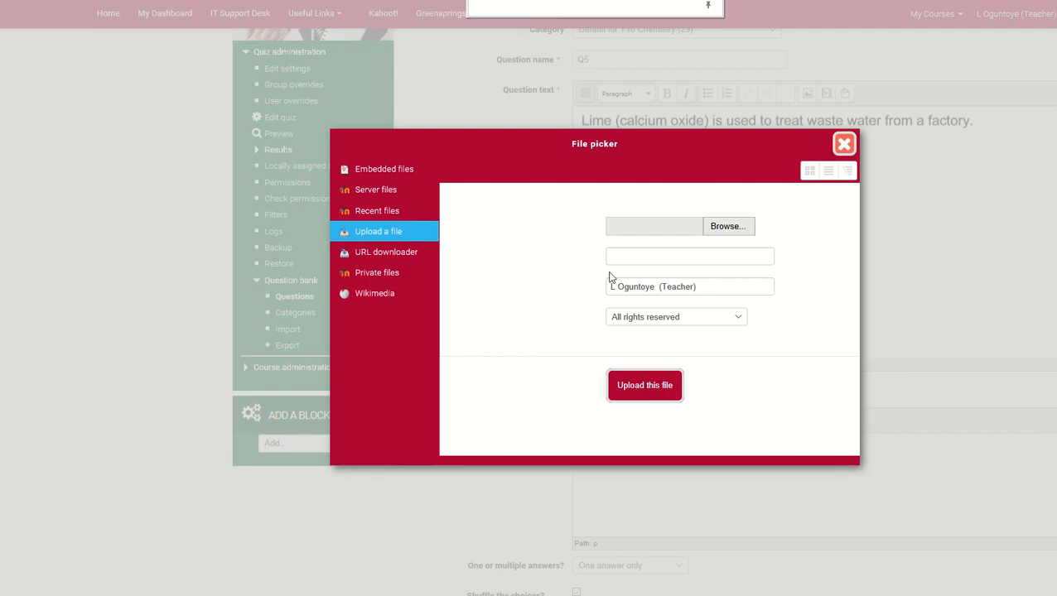
{"action": "left_click", "coordinate": [728, 229]}
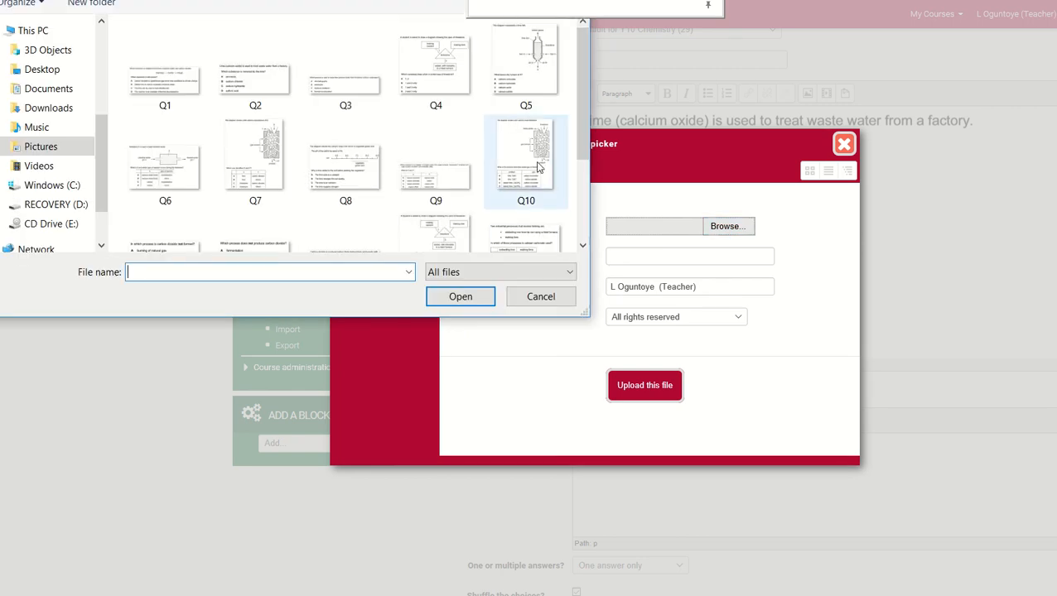
{"action": "double_click", "coordinate": [194, 166]}
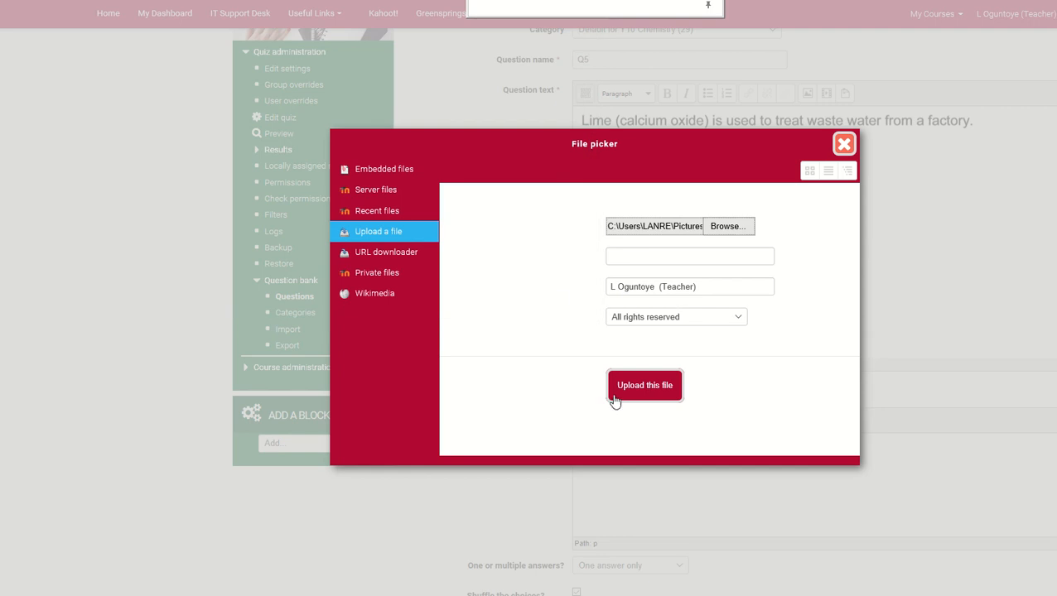
Upload the second picture as Q5, overwriting the existing file, and insert it into the question text without an image description
{"action": "left_click", "coordinate": [690, 255]}
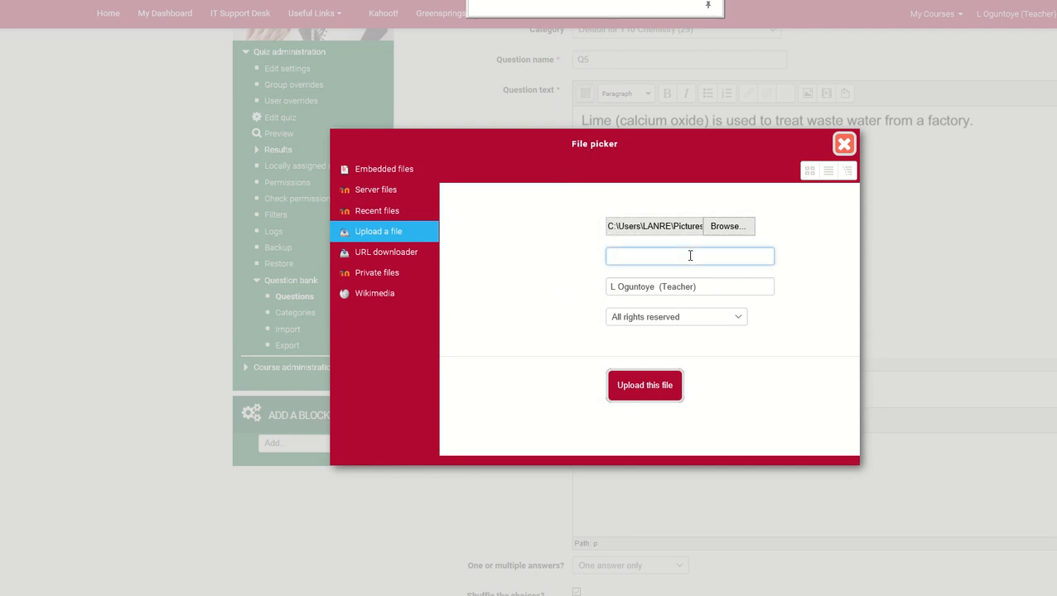
{"action": "type", "text": "Q5"}
{"action": "left_click", "coordinate": [645, 386]}
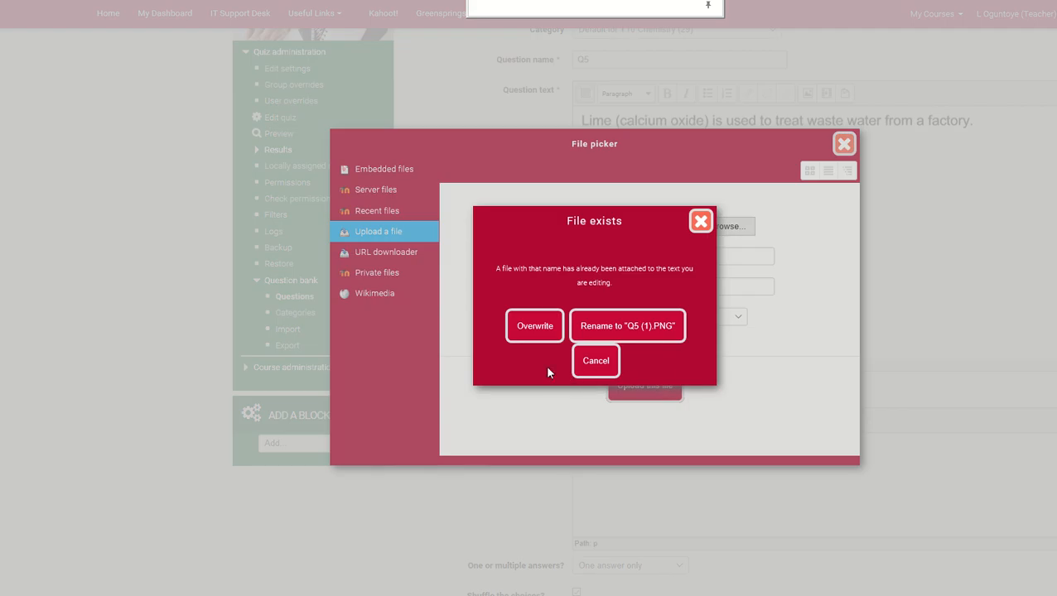
{"action": "left_click", "coordinate": [535, 326]}
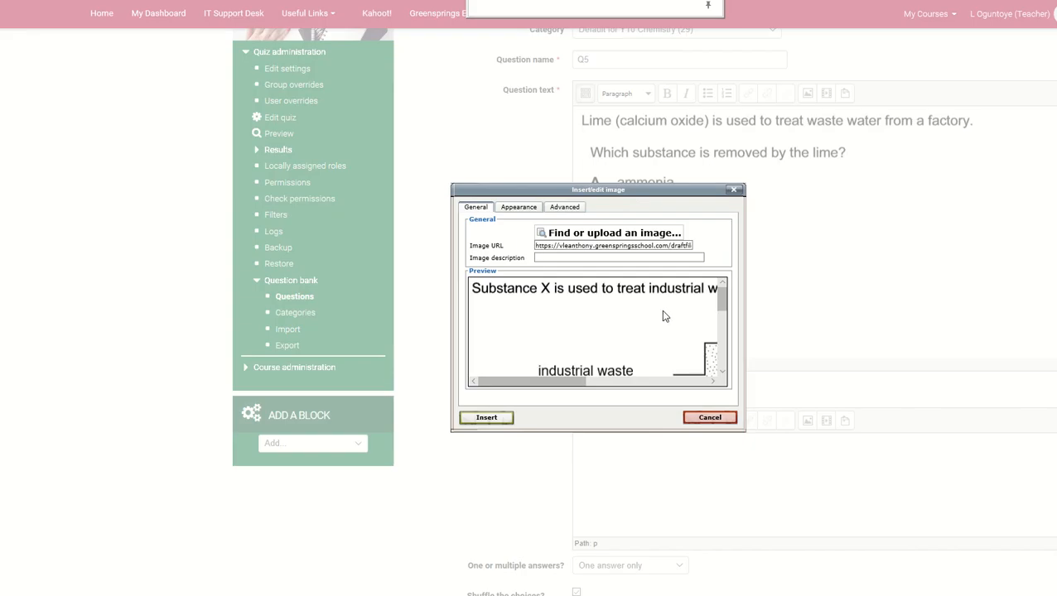
{"action": "left_click", "coordinate": [485, 418]}
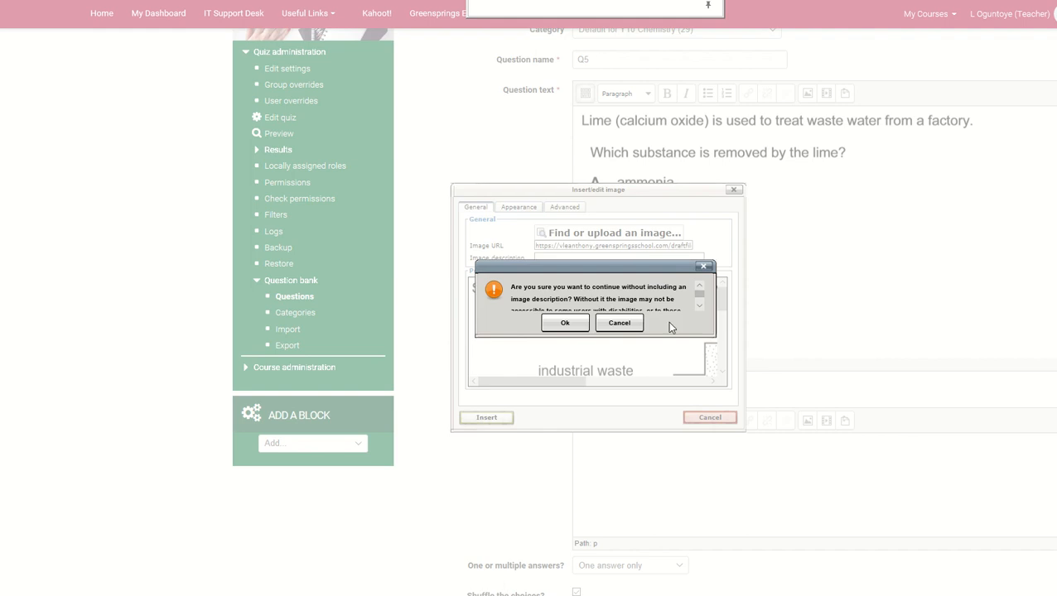
{"action": "left_click", "coordinate": [576, 324]}
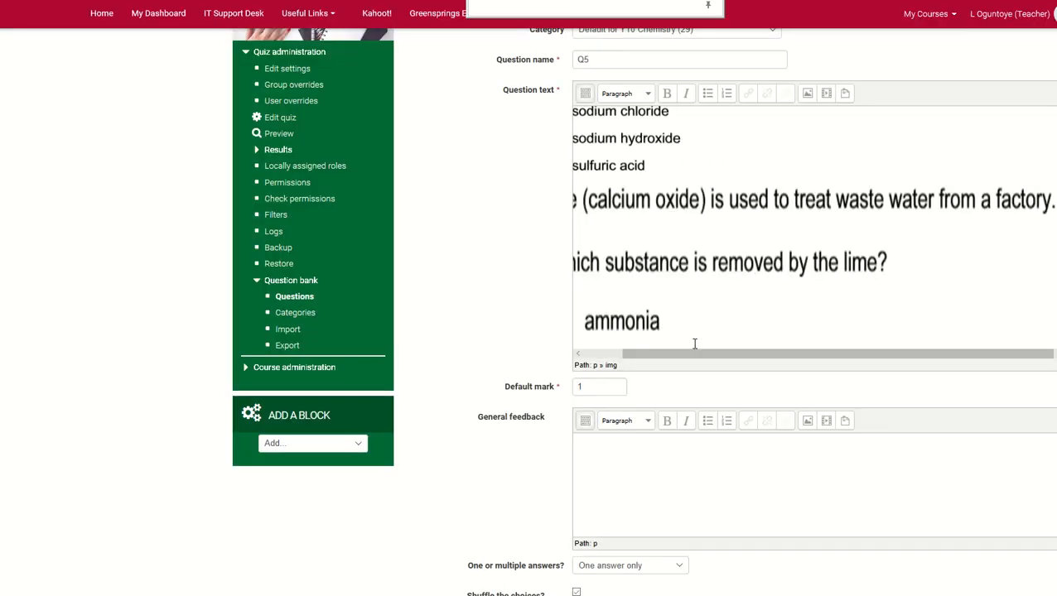
Set the numbering of the question's choices to A., B., C., ..
{"action": "scroll", "coordinate": [852, 280], "scroll_direction": "up", "scroll_amount": 3}
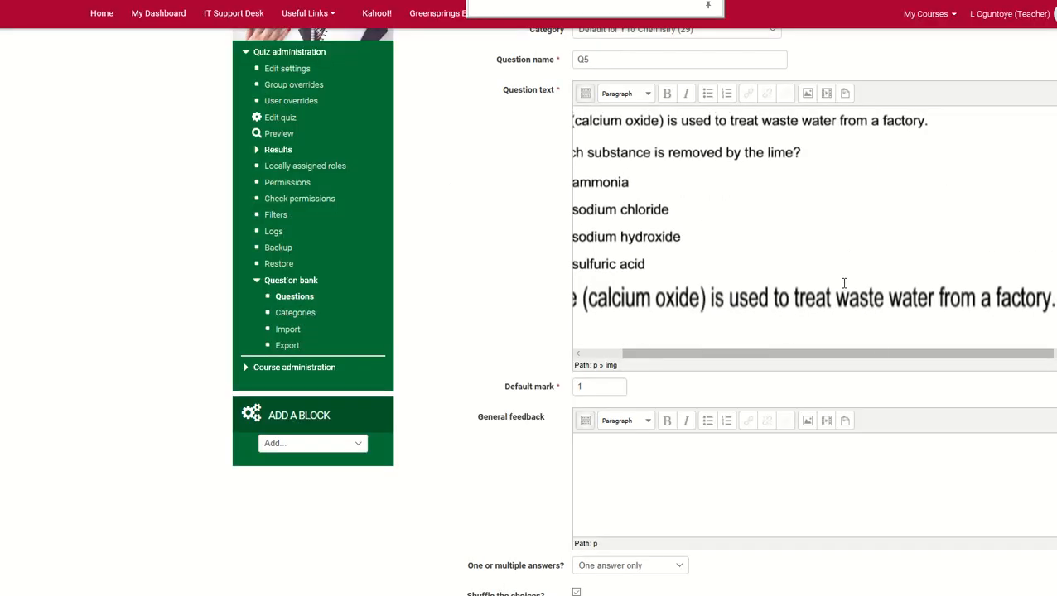
{"action": "scroll", "coordinate": [844, 284], "scroll_direction": "up", "scroll_amount": 3}
{"action": "scroll", "coordinate": [828, 326], "scroll_direction": "down", "scroll_amount": 4}
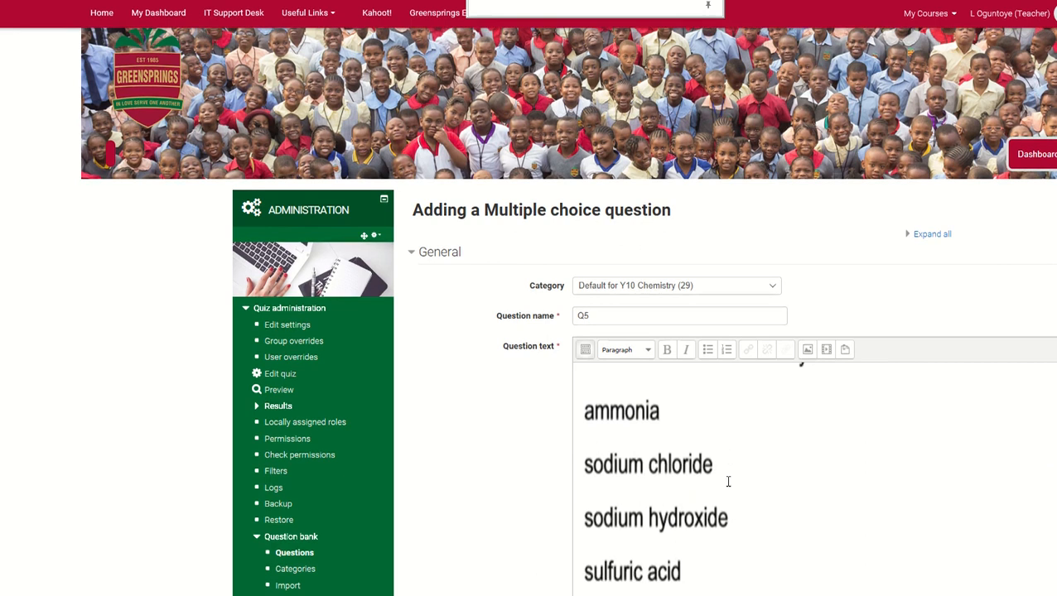
{"action": "scroll", "coordinate": [728, 481], "scroll_direction": "down", "scroll_amount": 10}
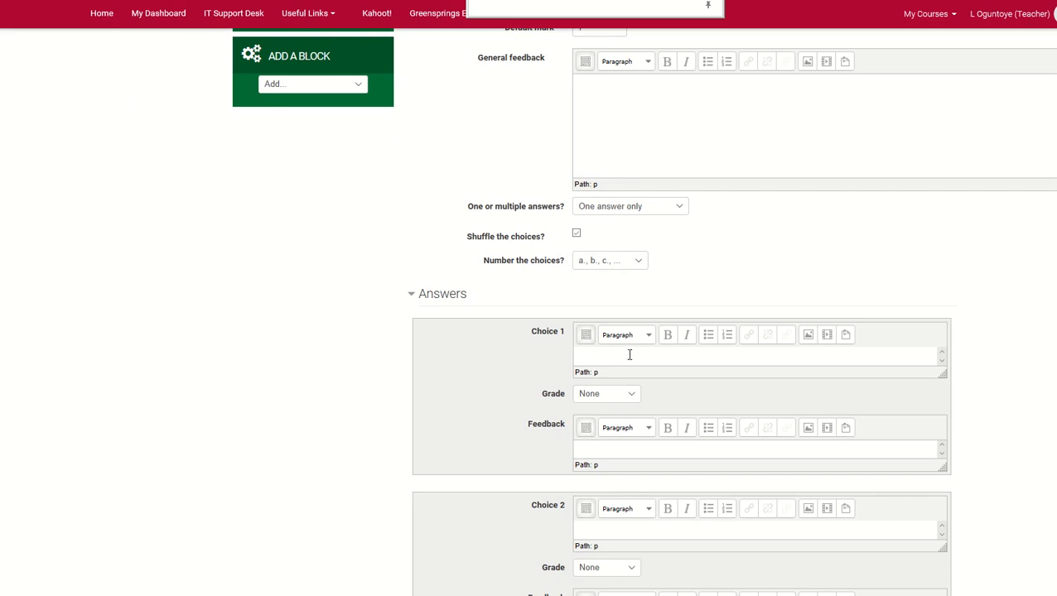
{"action": "scroll", "coordinate": [687, 321], "scroll_direction": "up", "scroll_amount": 2}
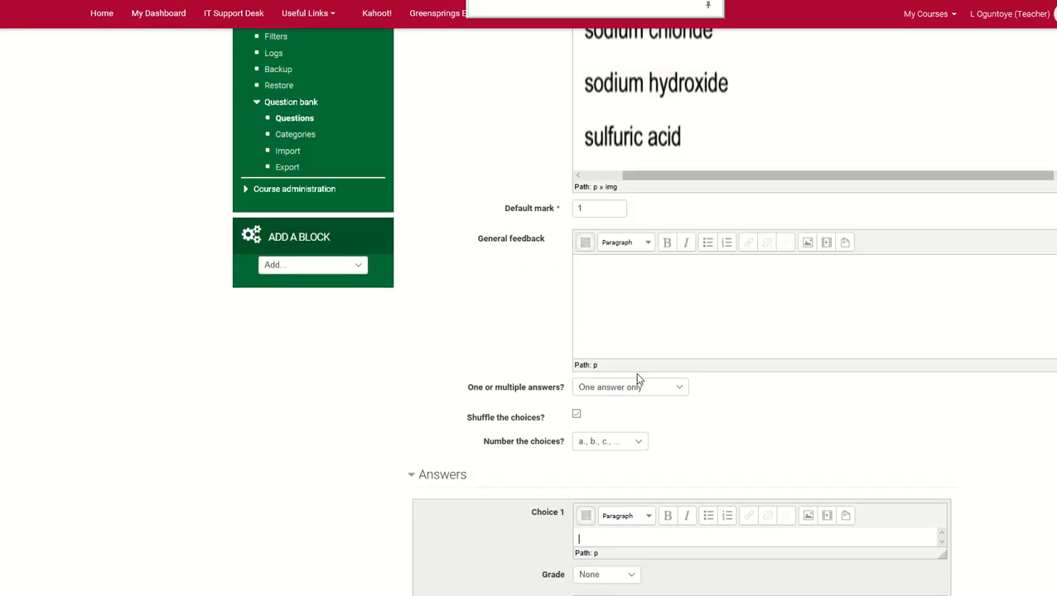
{"action": "left_click", "coordinate": [633, 440]}
{"action": "left_click", "coordinate": [623, 452]}
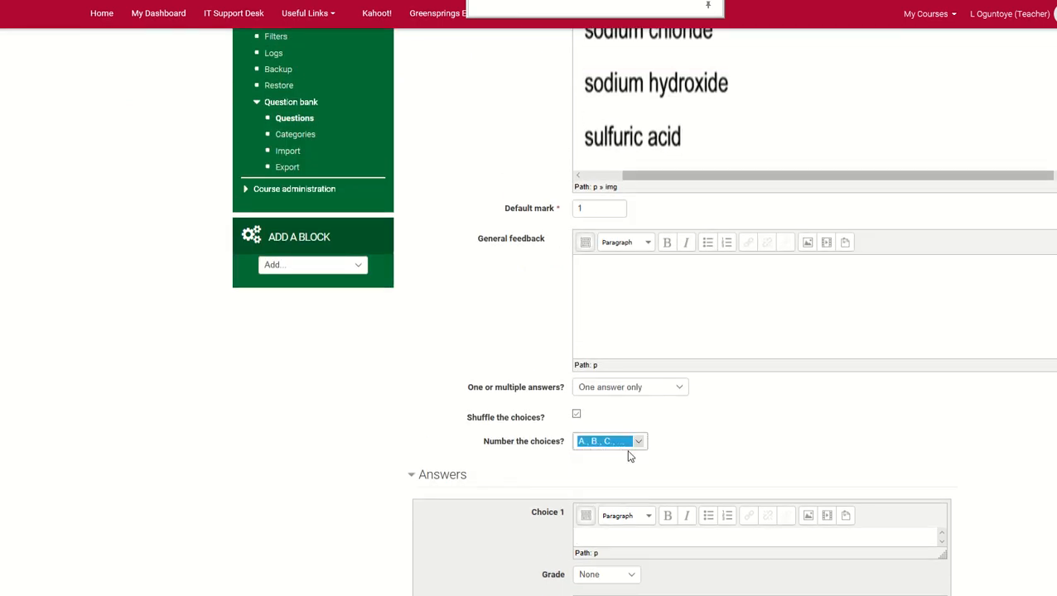
Check the options in the question image, and enter A as Choice 1 and B as Choice 2
{"action": "scroll", "coordinate": [753, 137], "scroll_direction": "up", "scroll_amount": 1}
{"action": "scroll", "coordinate": [754, 140], "scroll_direction": "up", "scroll_amount": 3}
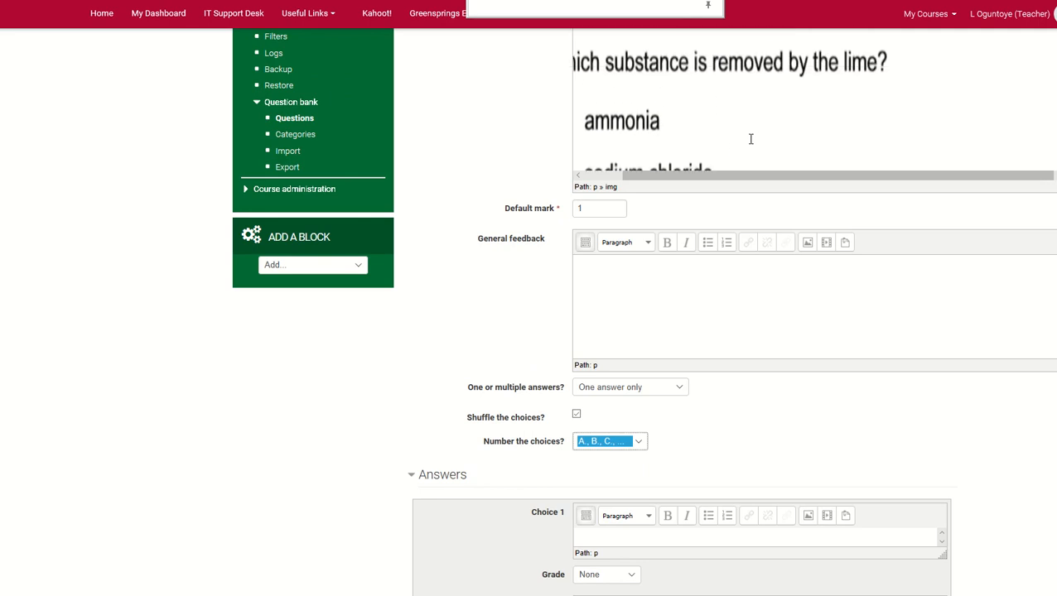
{"action": "scroll", "coordinate": [680, 126], "scroll_direction": "down", "scroll_amount": 1}
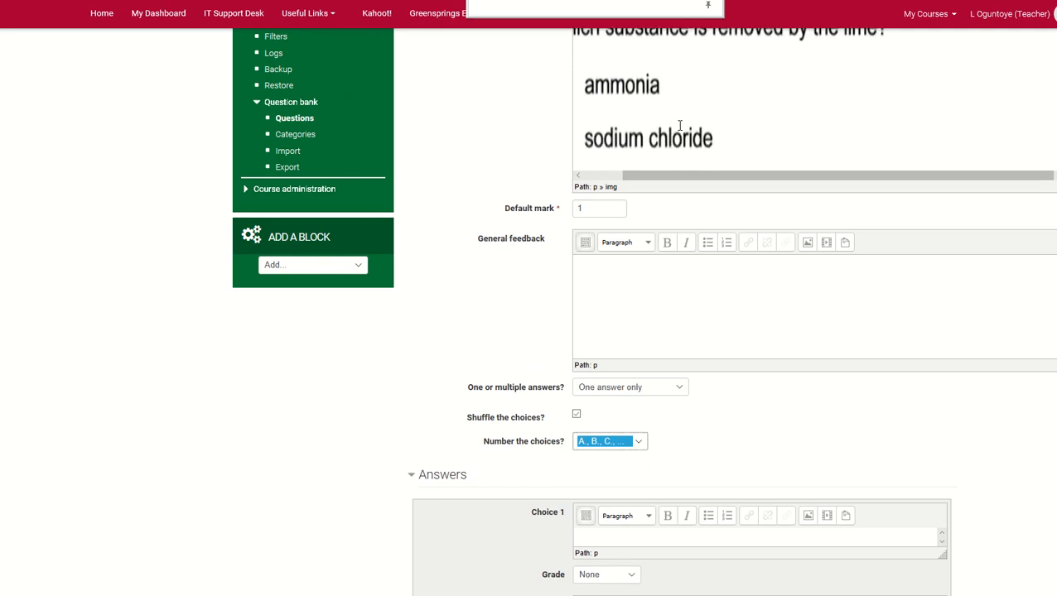
{"action": "scroll", "coordinate": [676, 149], "scroll_direction": "down", "scroll_amount": 3}
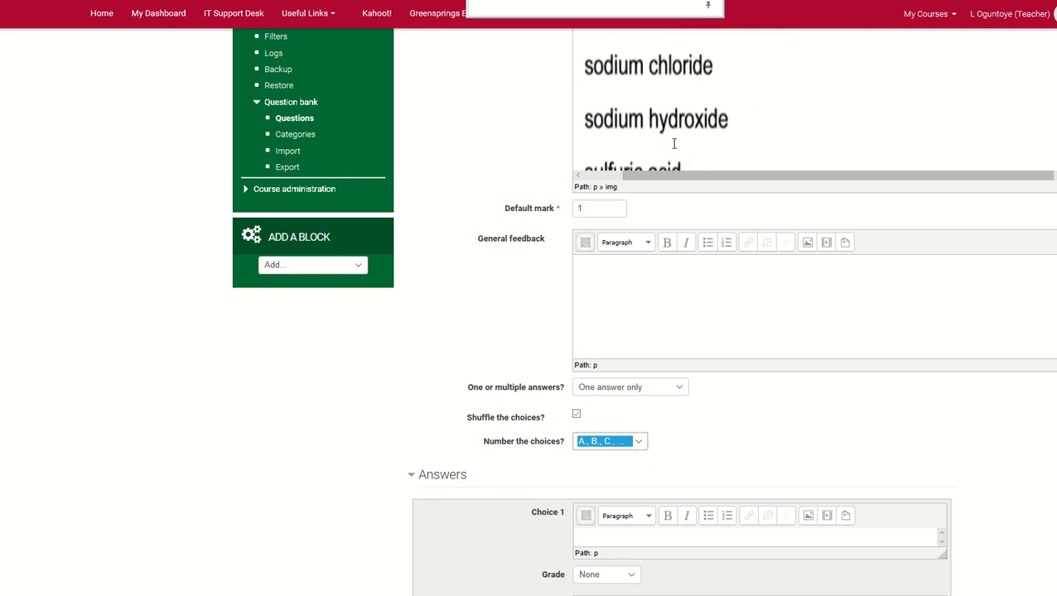
{"action": "scroll", "coordinate": [646, 484], "scroll_direction": "down", "scroll_amount": 5}
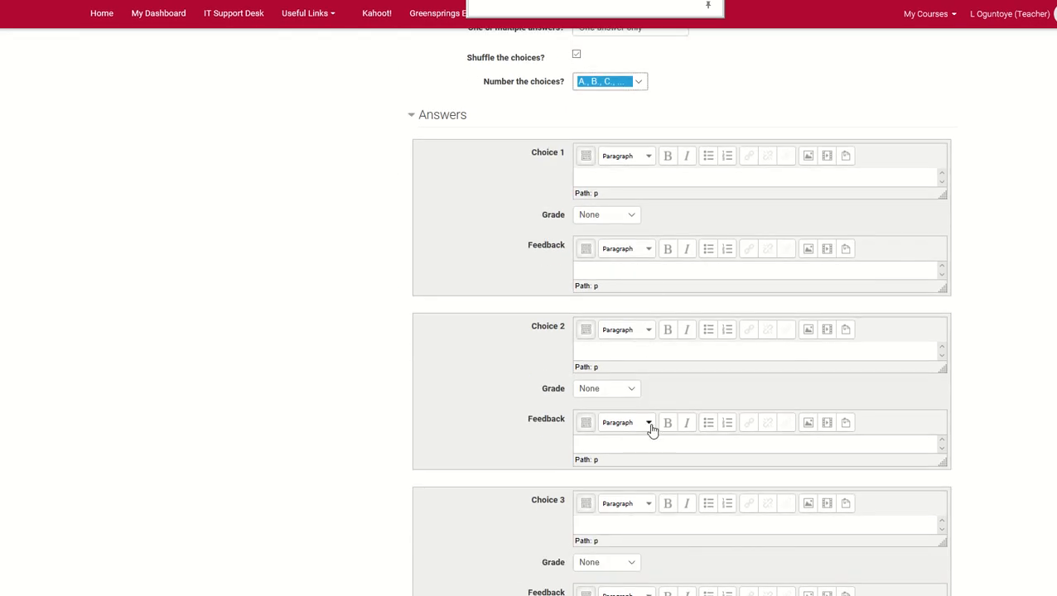
{"action": "scroll", "coordinate": [637, 313], "scroll_direction": "up", "scroll_amount": 1}
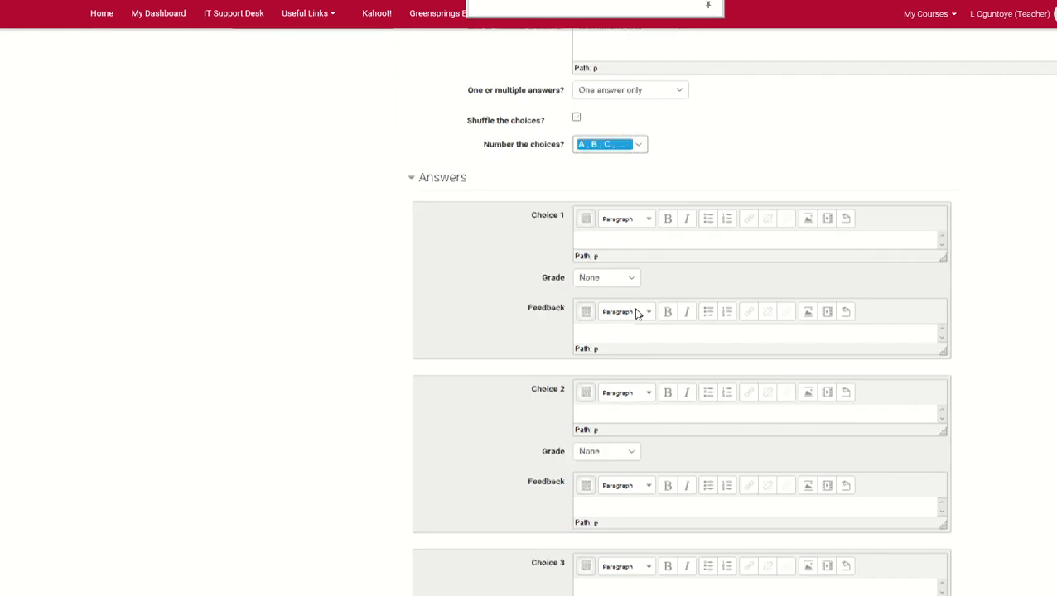
{"action": "scroll", "coordinate": [637, 331], "scroll_direction": "up", "scroll_amount": 2}
{"action": "left_click", "coordinate": [633, 359]}
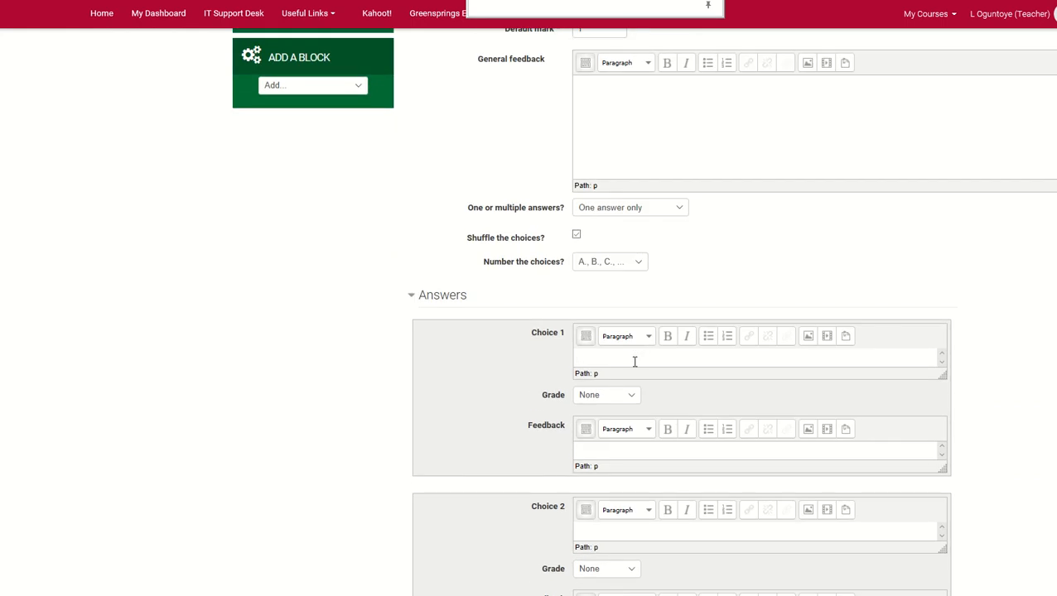
{"action": "type", "text": "A"}
{"action": "type", "text": "B"}
{"action": "scroll", "coordinate": [600, 530], "scroll_direction": "down", "scroll_amount": 1}
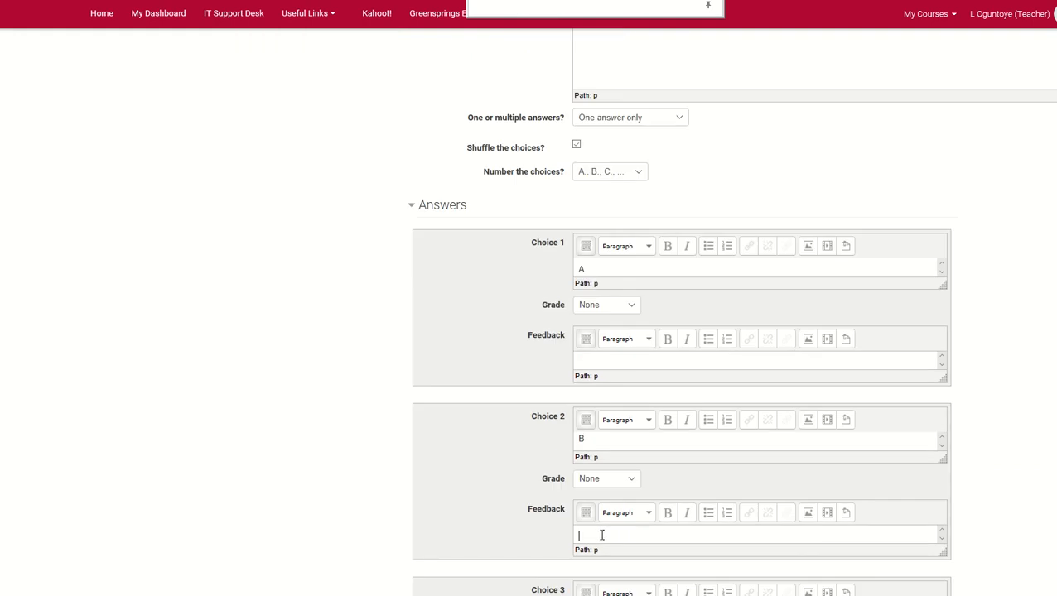
Enter C as Choice 3 and D as Choice 4 of the multiple choice question
{"action": "left_click", "coordinate": [607, 534]}
{"action": "scroll", "coordinate": [658, 448], "scroll_direction": "down", "scroll_amount": 3}
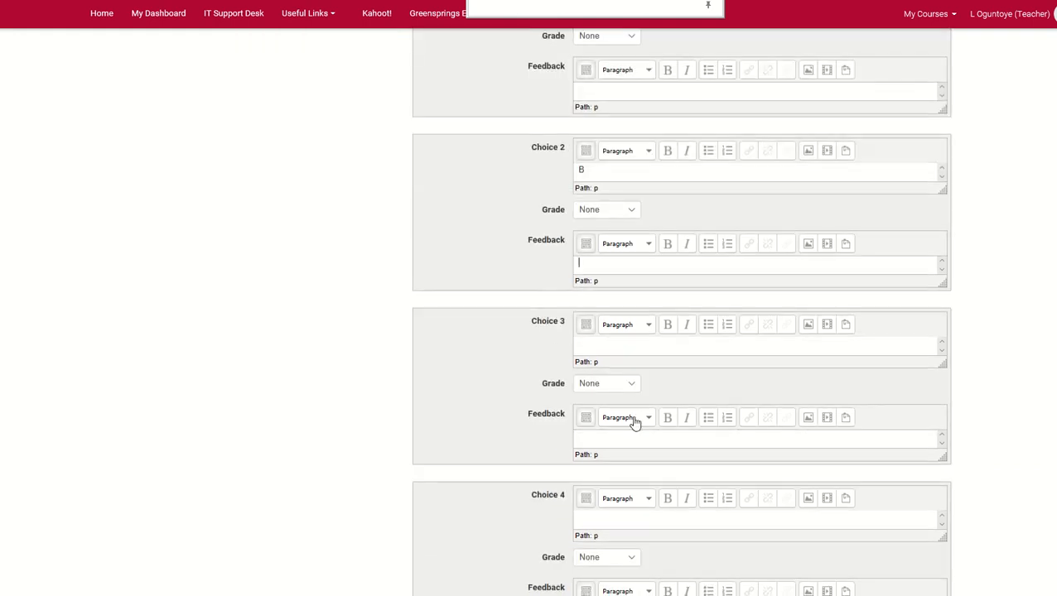
{"action": "left_click", "coordinate": [625, 344]}
{"action": "type", "text": "C"}
{"action": "scroll", "coordinate": [637, 464], "scroll_direction": "down", "scroll_amount": 3}
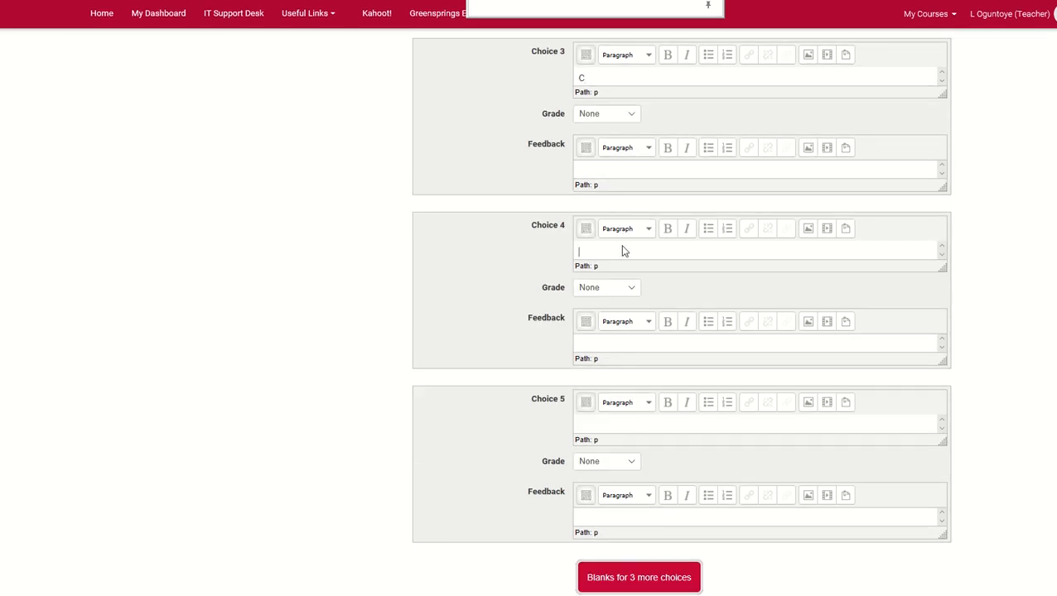
{"action": "type", "text": "D"}
Set the grade of Choice 1 to 100% and save the question while staying in its editing form
{"action": "scroll", "coordinate": [631, 337], "scroll_direction": "up", "scroll_amount": 4}
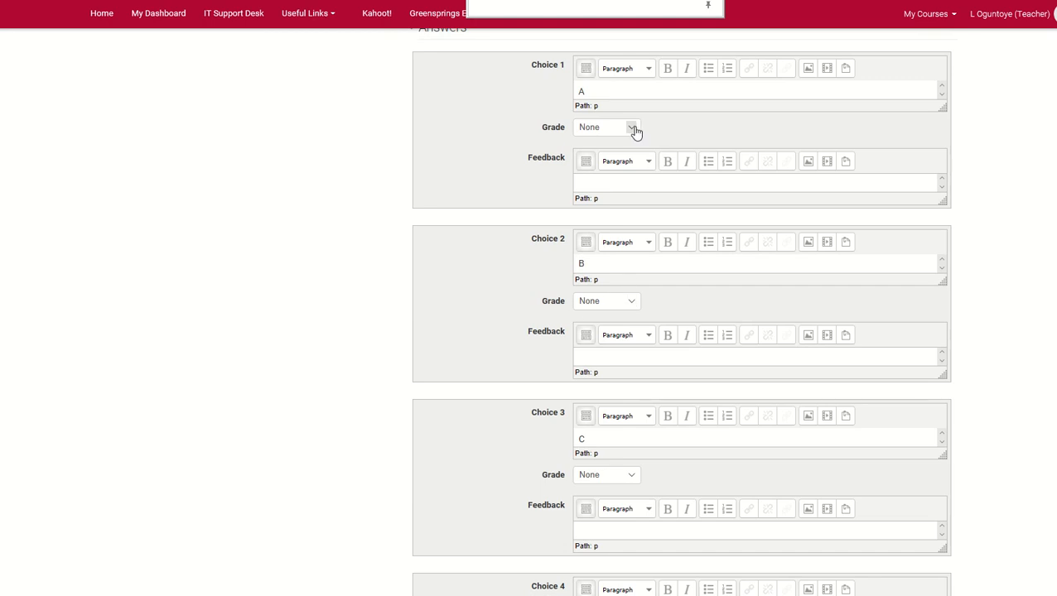
{"action": "left_click", "coordinate": [632, 128]}
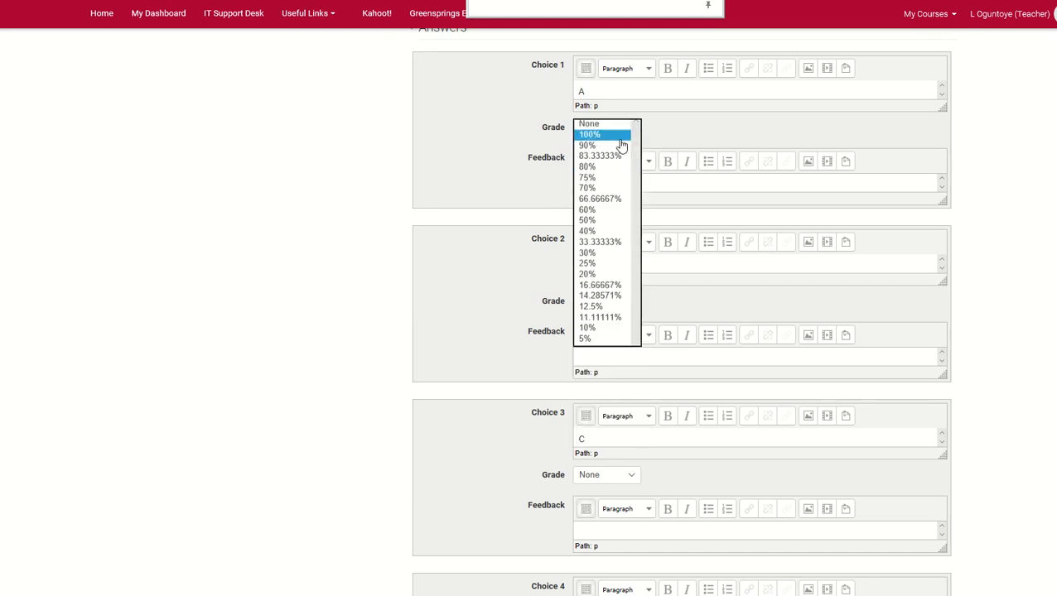
{"action": "left_click", "coordinate": [620, 139]}
{"action": "scroll", "coordinate": [703, 234], "scroll_direction": "down", "scroll_amount": 10}
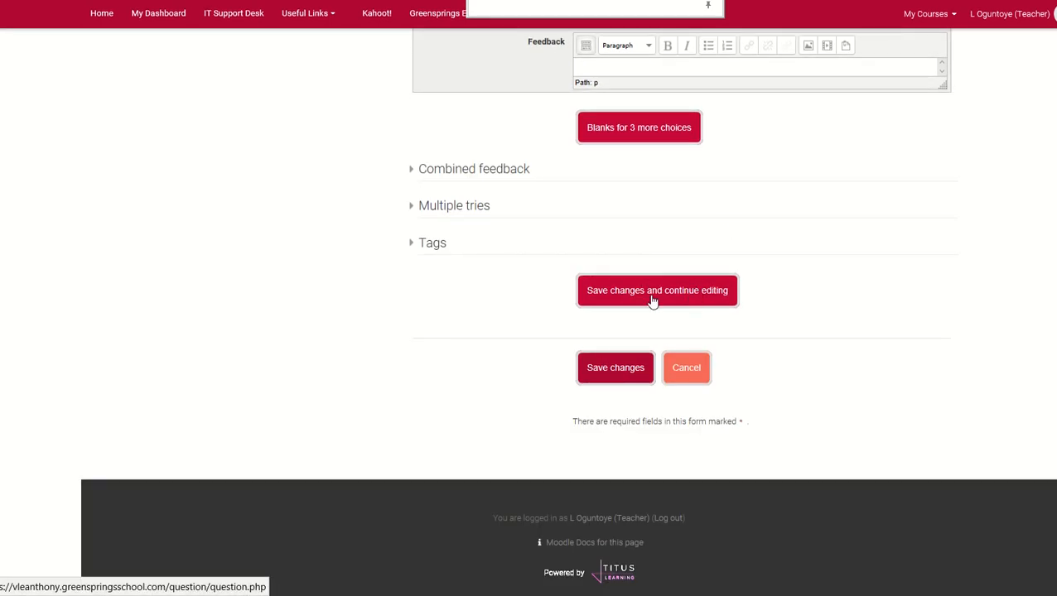
{"action": "left_click", "coordinate": [651, 298]}
Open the preview of question Q5 and enlarge the preview window in width and height
{"action": "scroll", "coordinate": [771, 377], "scroll_direction": "down", "scroll_amount": 15}
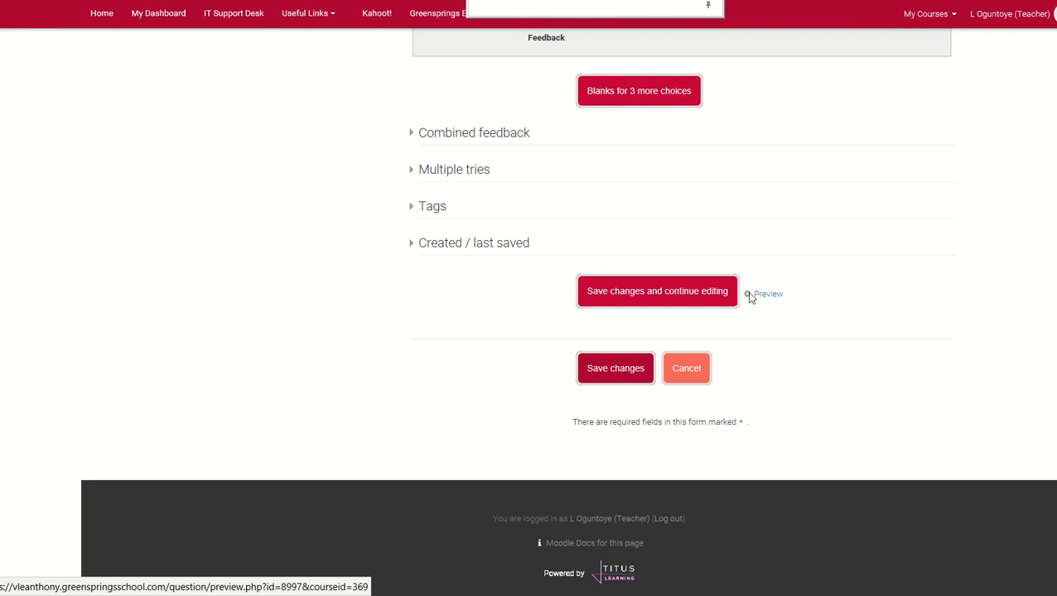
{"action": "left_click", "coordinate": [760, 296]}
{"action": "scroll", "coordinate": [757, 303], "scroll_direction": "up", "scroll_amount": 4}
{"action": "scroll", "coordinate": [776, 375], "scroll_direction": "down", "scroll_amount": 4}
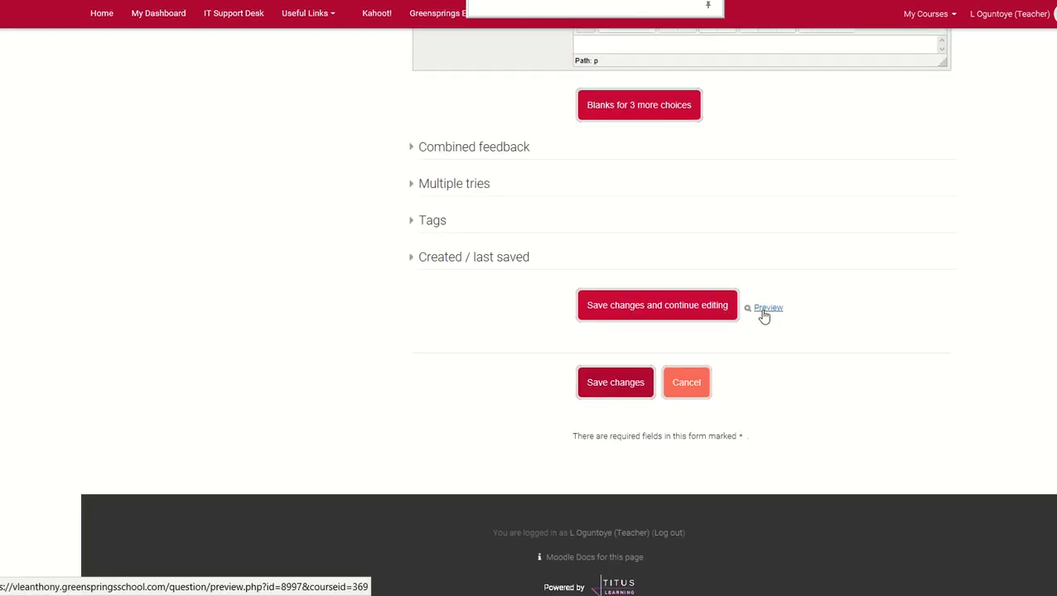
{"action": "left_click", "coordinate": [764, 313]}
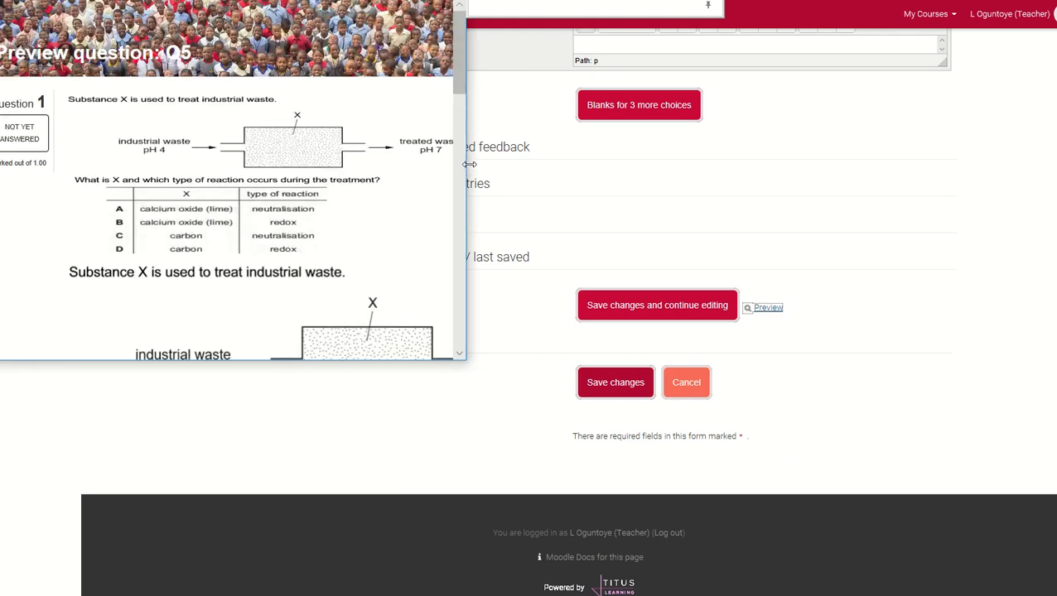
{"action": "left_click_drag", "start_coordinate": [465, 165], "coordinate": [1028, 259]}
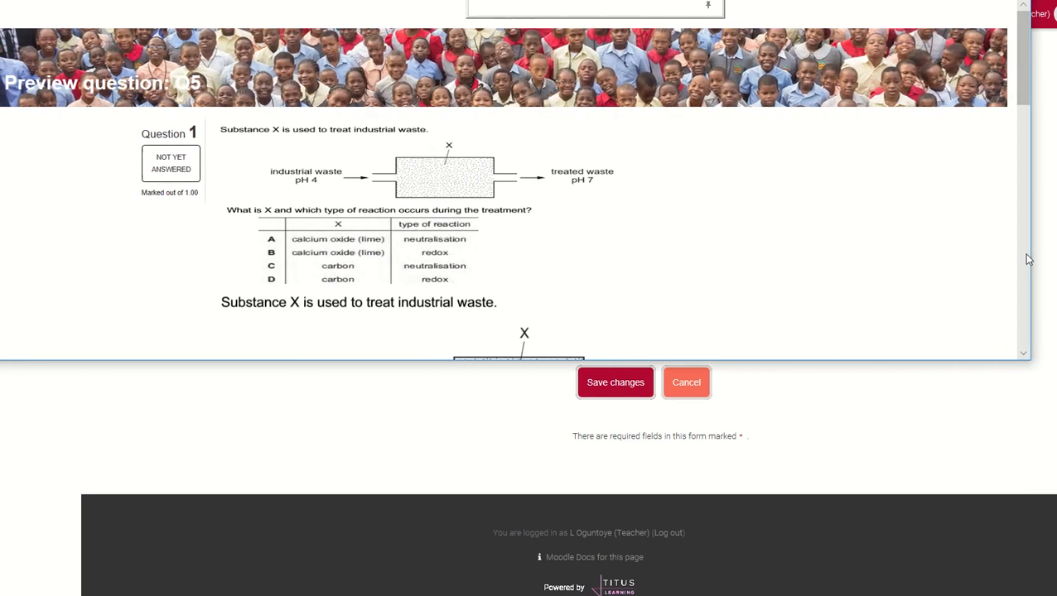
{"action": "left_click_drag", "start_coordinate": [534, 361], "coordinate": [533, 594]}
Look through the previewed question, select answer A and submit the attempt
{"action": "scroll", "coordinate": [632, 413], "scroll_direction": "down", "scroll_amount": 2}
{"action": "scroll", "coordinate": [632, 409], "scroll_direction": "up", "scroll_amount": 2}
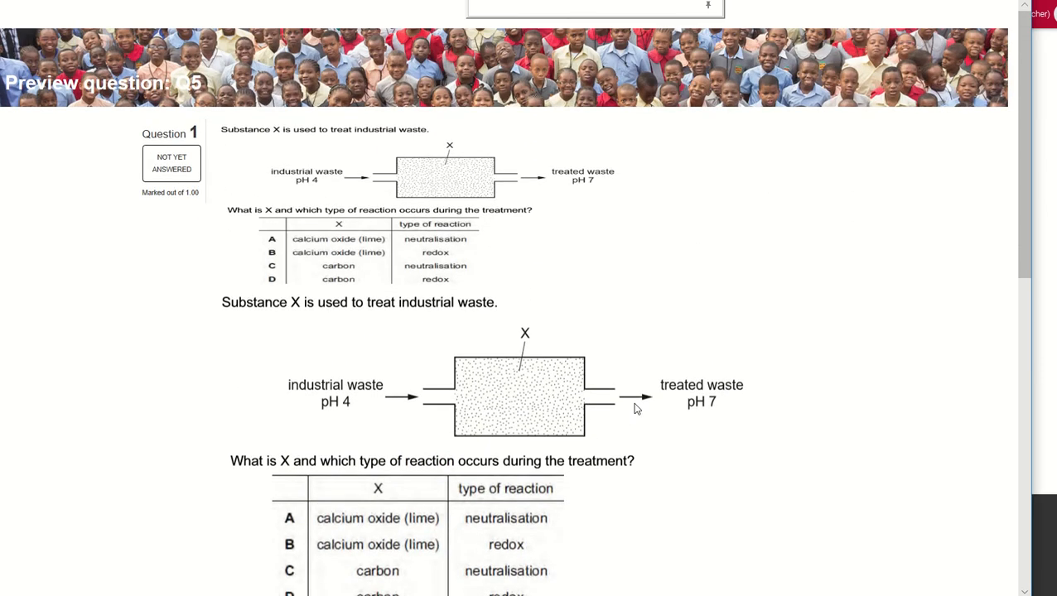
{"action": "scroll", "coordinate": [635, 414], "scroll_direction": "down", "scroll_amount": 1}
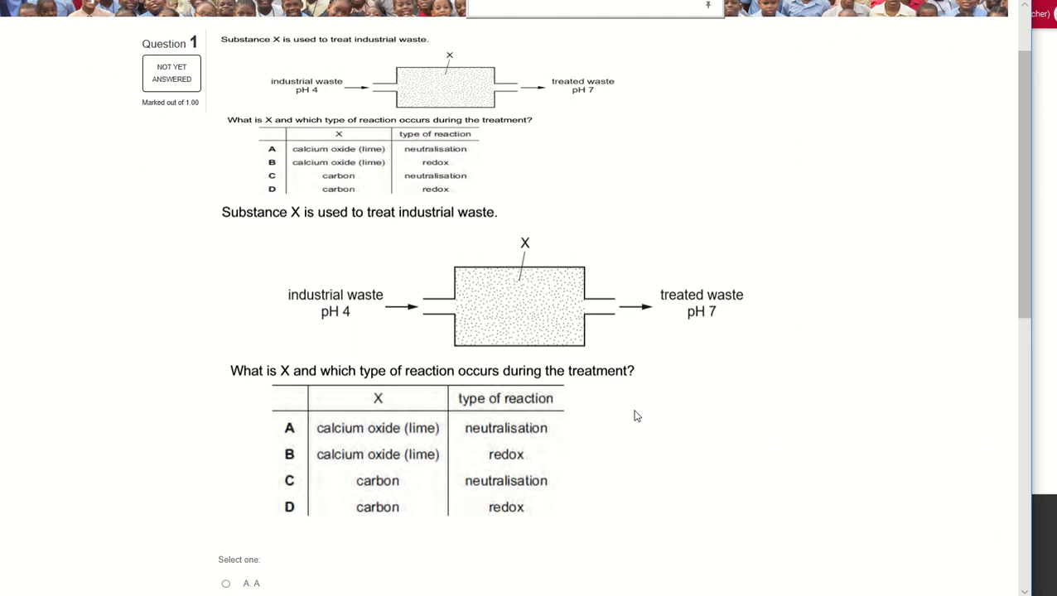
{"action": "scroll", "coordinate": [633, 416], "scroll_direction": "down", "scroll_amount": 3}
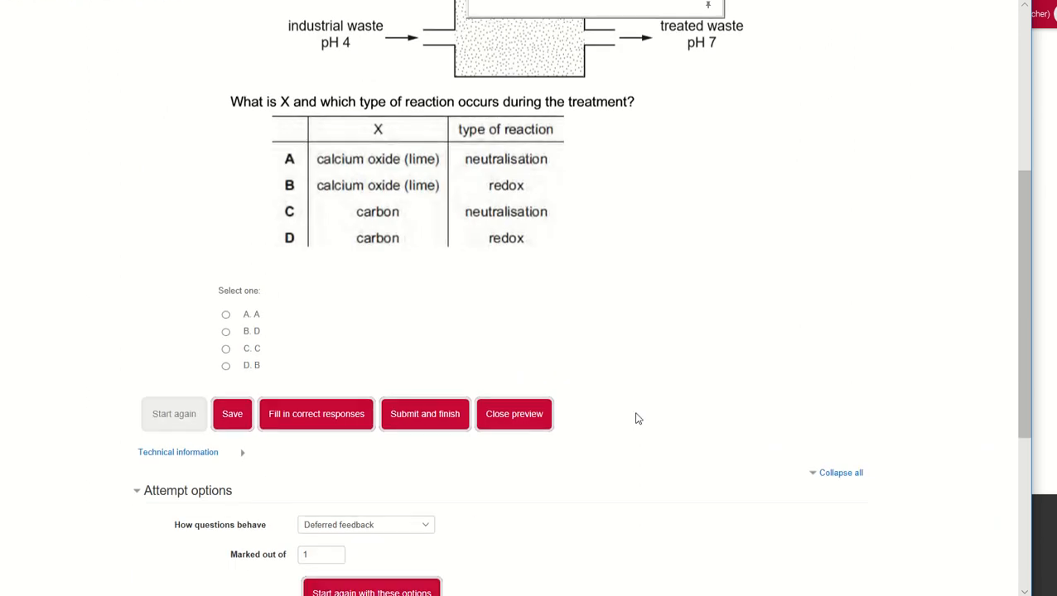
{"action": "left_click", "coordinate": [225, 315]}
{"action": "left_click", "coordinate": [428, 412]}
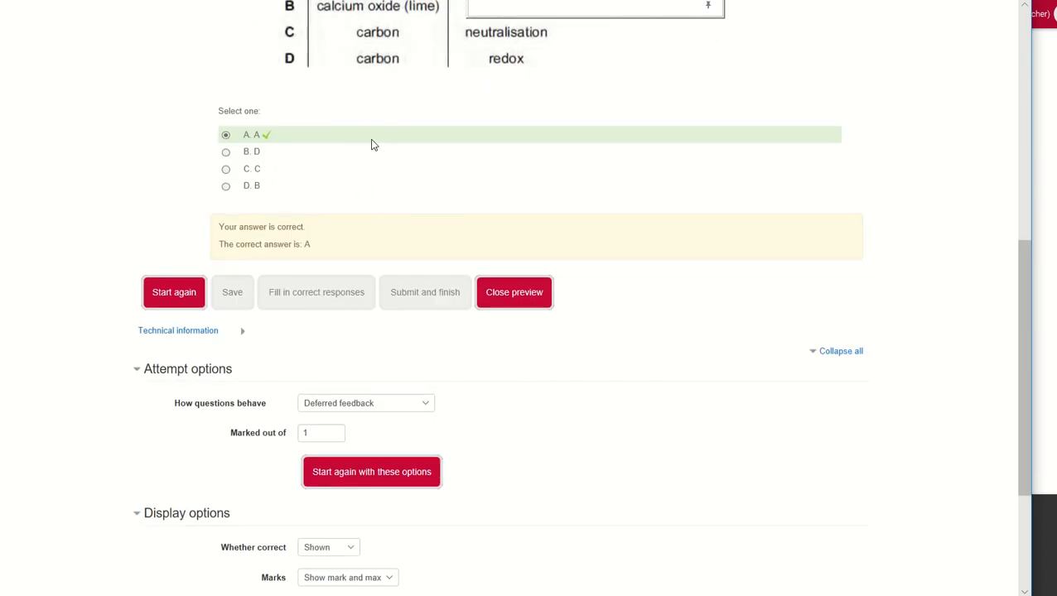
Review the answer feedback, attempt options and display options of the submitted attempt, and close the preview
{"action": "scroll", "coordinate": [483, 357], "scroll_direction": "down", "scroll_amount": 2}
{"action": "scroll", "coordinate": [497, 364], "scroll_direction": "up", "scroll_amount": 5}
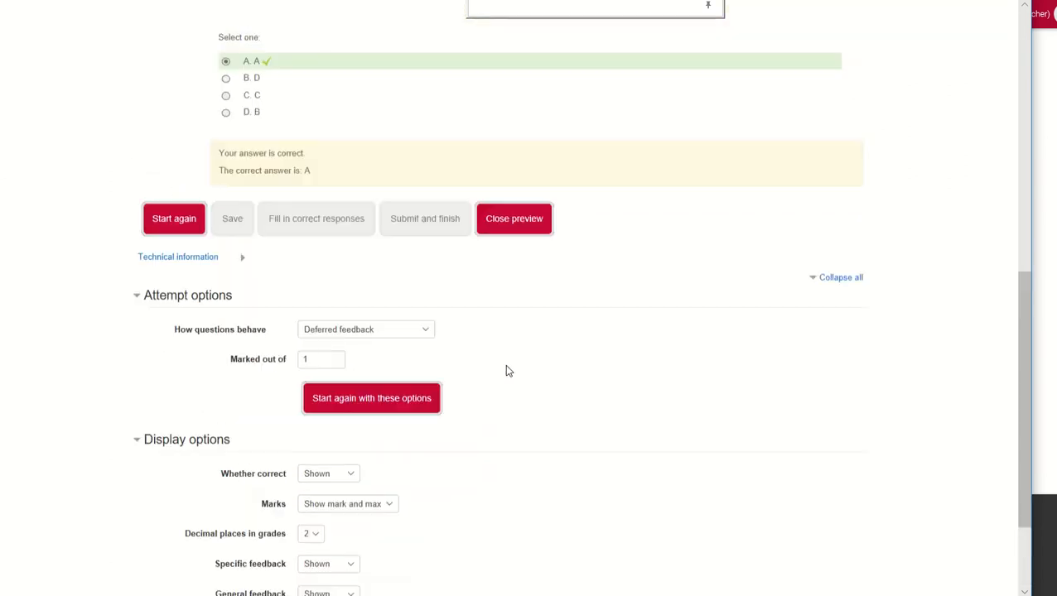
{"action": "scroll", "coordinate": [507, 365], "scroll_direction": "up", "scroll_amount": 3}
{"action": "scroll", "coordinate": [507, 365], "scroll_direction": "down", "scroll_amount": 9}
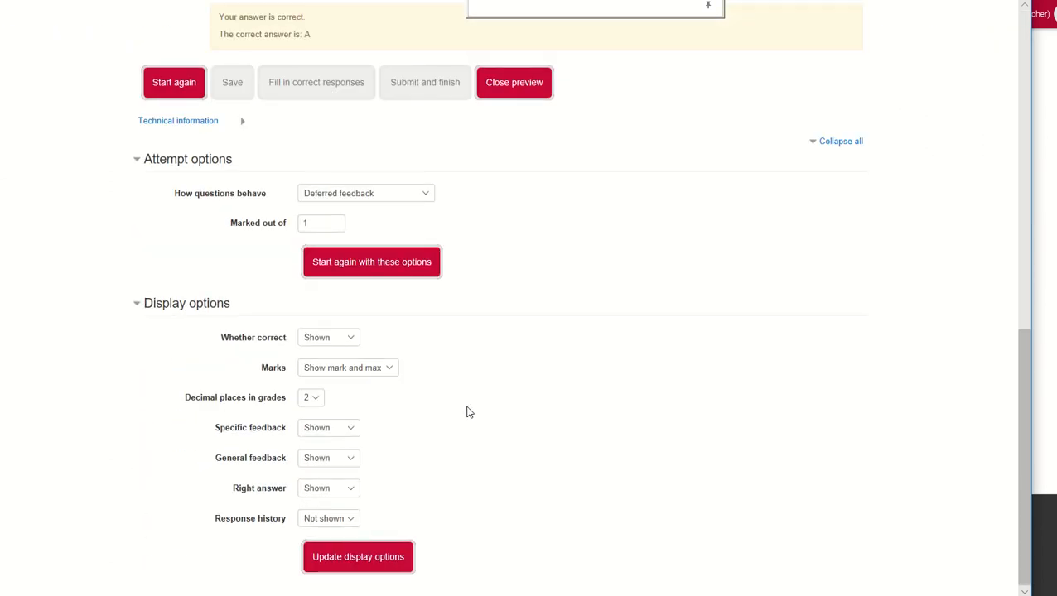
{"action": "scroll", "coordinate": [472, 431], "scroll_direction": "up", "scroll_amount": 3}
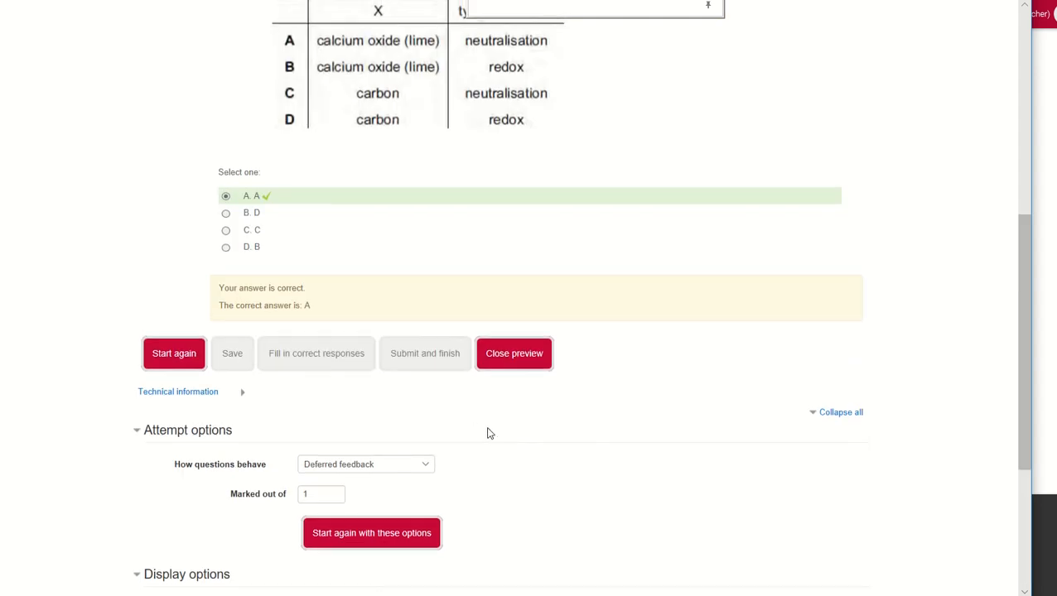
{"action": "left_click", "coordinate": [527, 358]}
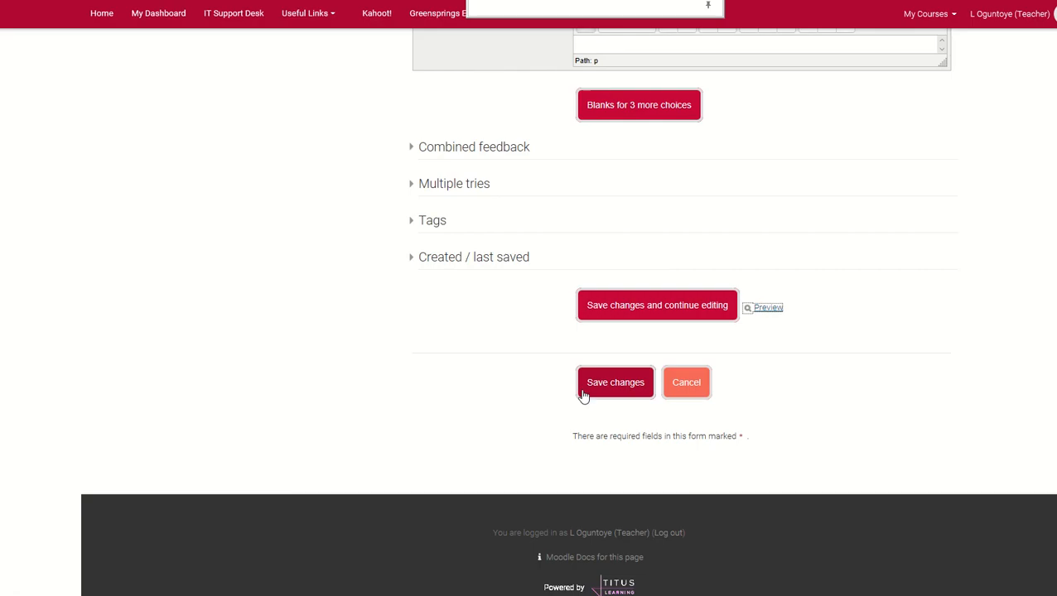
Review the answers, choice settings and question text in the Q5 editing form
{"action": "scroll", "coordinate": [662, 346], "scroll_direction": "up", "scroll_amount": 15}
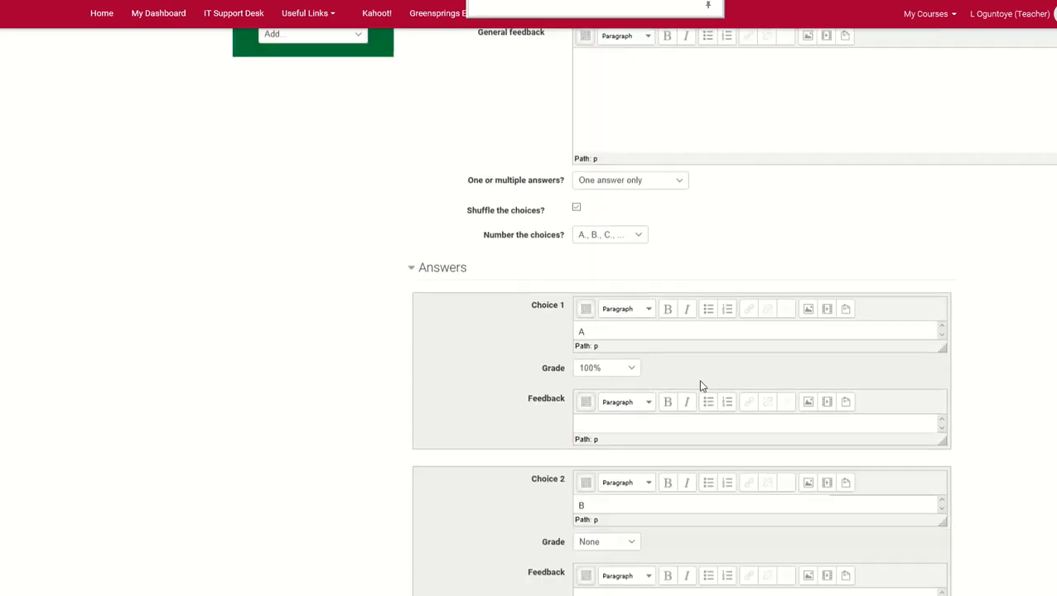
{"action": "scroll", "coordinate": [582, 327], "scroll_direction": "up", "scroll_amount": 3}
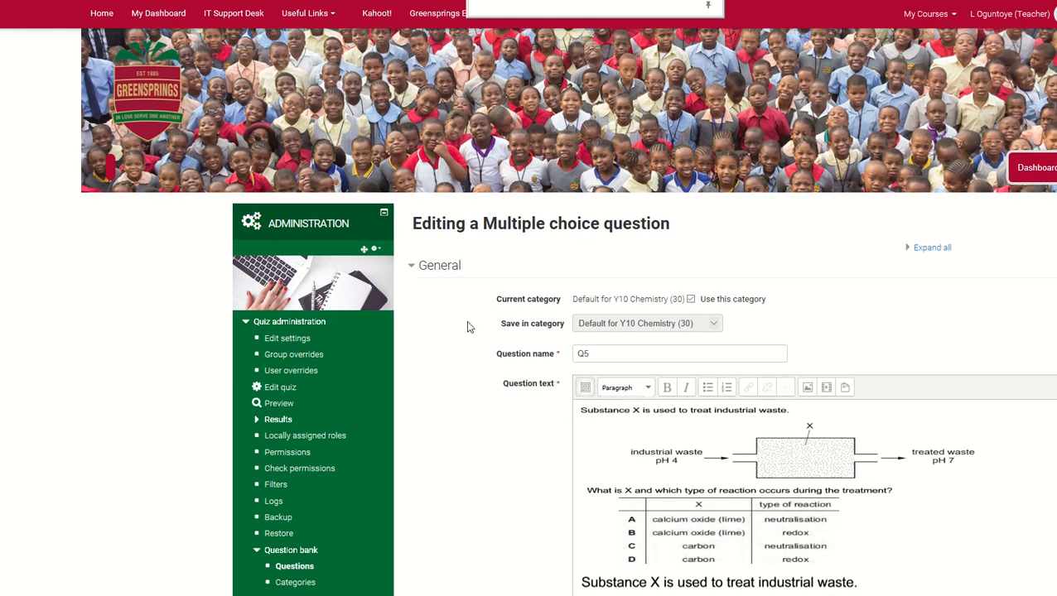
{"action": "scroll", "coordinate": [578, 320], "scroll_direction": "down", "scroll_amount": 3}
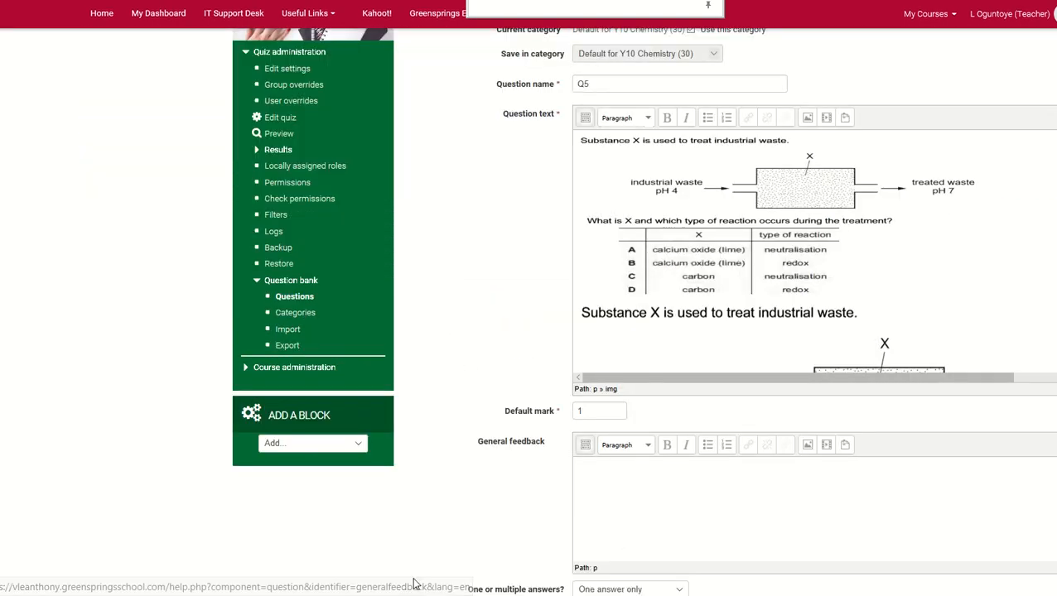